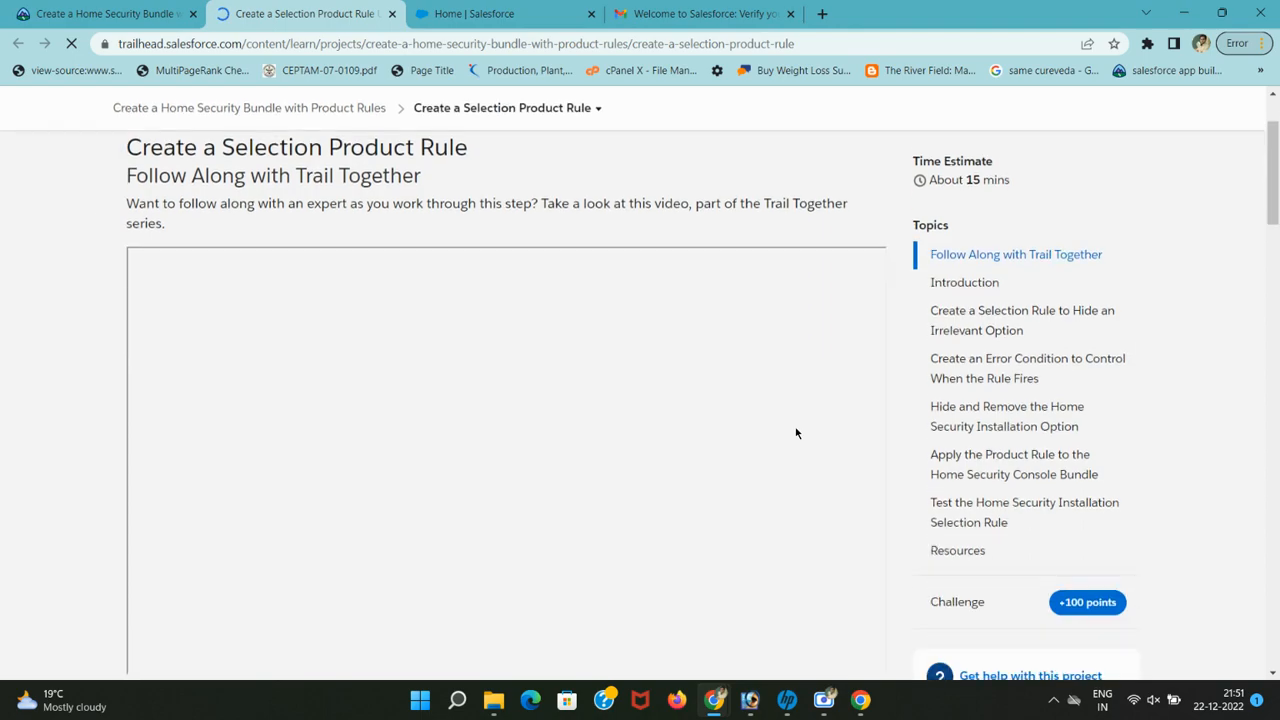
Launch the hands-on org from the project's Verify Step section and review the instructions for the selection rule hiding an irrelevant option.
{"action": "left_click", "coordinate": [957, 602]}
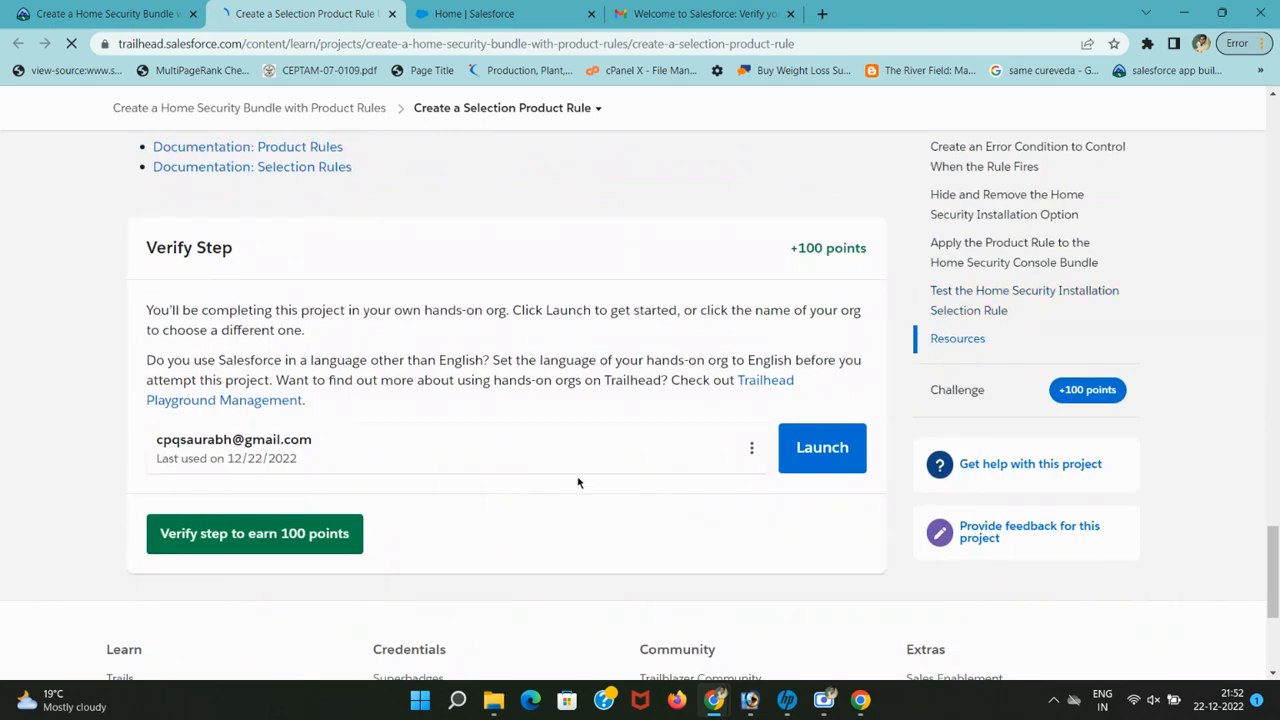
{"action": "left_click", "coordinate": [815, 455]}
{"action": "scroll", "coordinate": [746, 463], "scroll_direction": "up", "scroll_amount": 8}
{"action": "scroll", "coordinate": [585, 484], "scroll_direction": "up", "scroll_amount": 12}
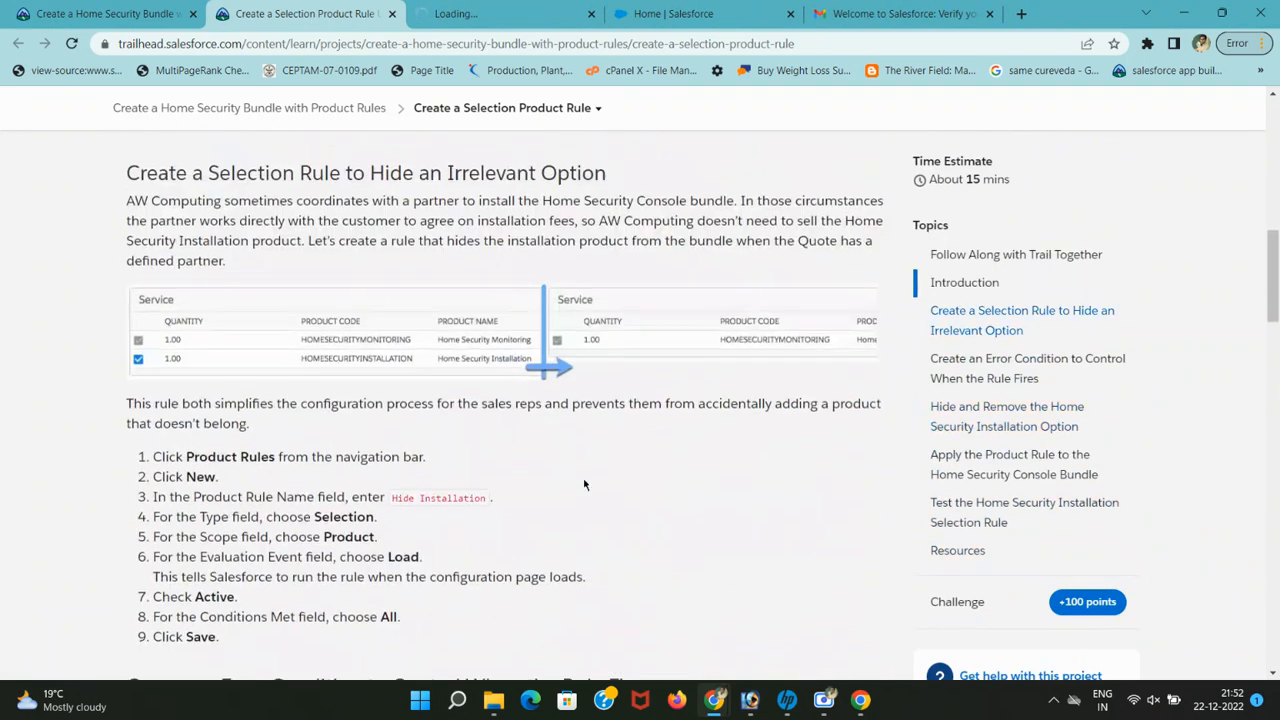
{"action": "scroll", "coordinate": [404, 488], "scroll_direction": "down", "scroll_amount": 3}
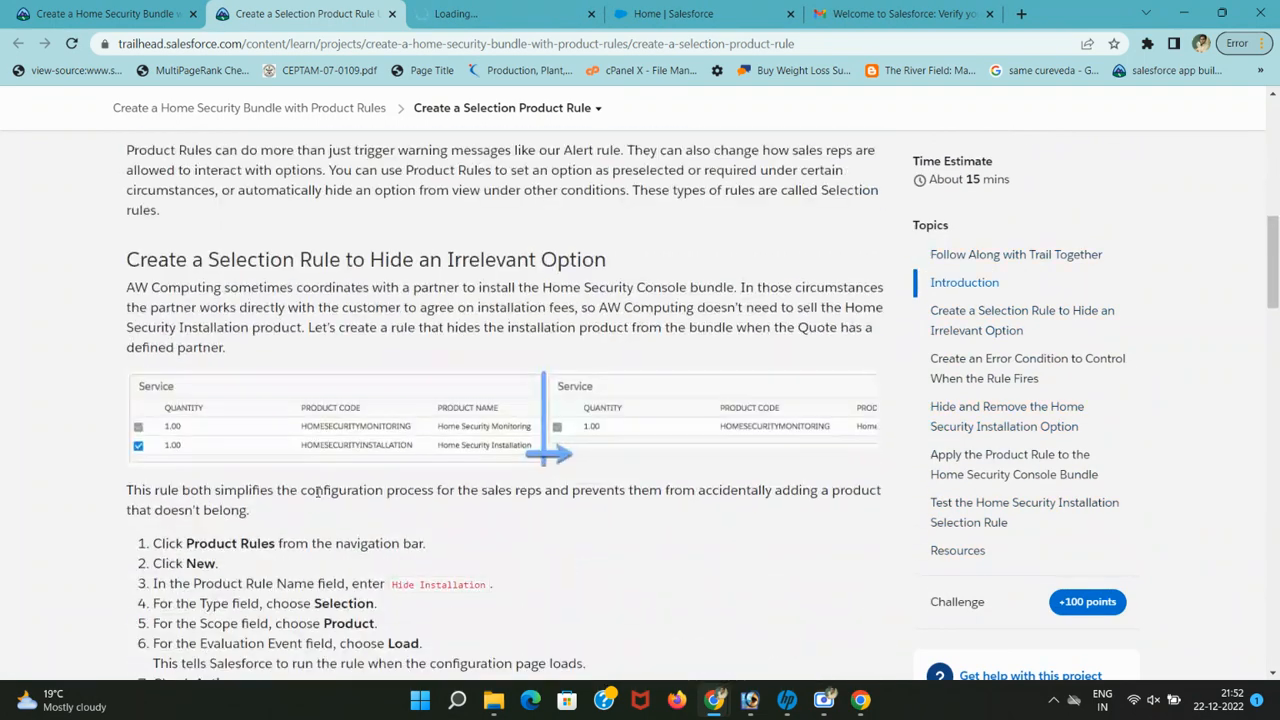
{"action": "scroll", "coordinate": [261, 413], "scroll_direction": "down", "scroll_amount": 2}
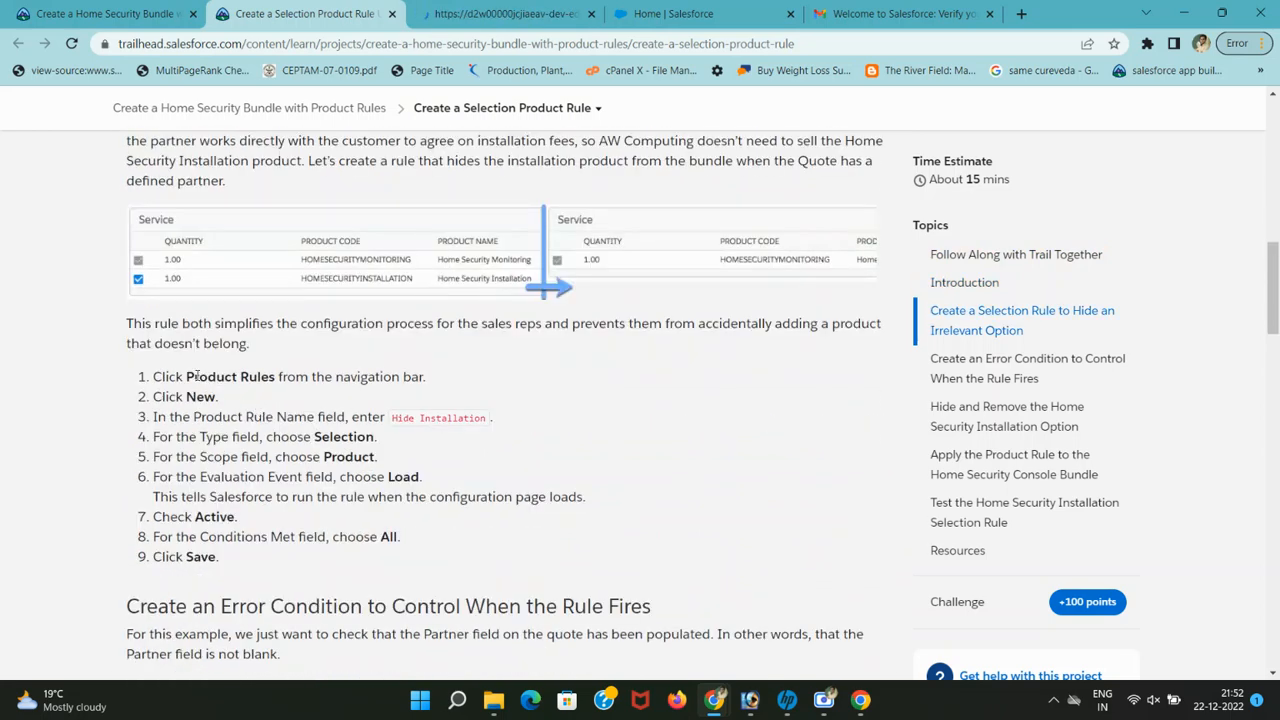
{"action": "left_click_drag", "start_coordinate": [187, 373], "coordinate": [264, 372]}
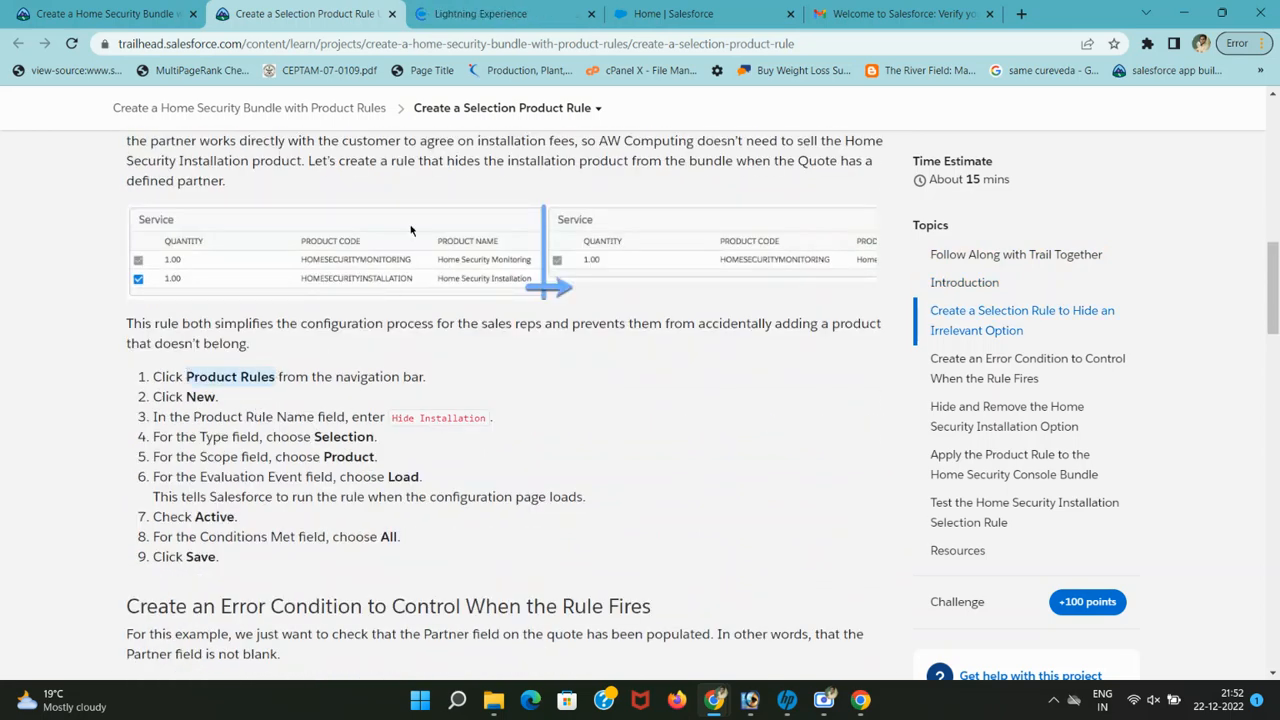
Switch to the launched Salesforce org and open the Salesforce CPQ app.
{"action": "left_click", "coordinate": [480, 10]}
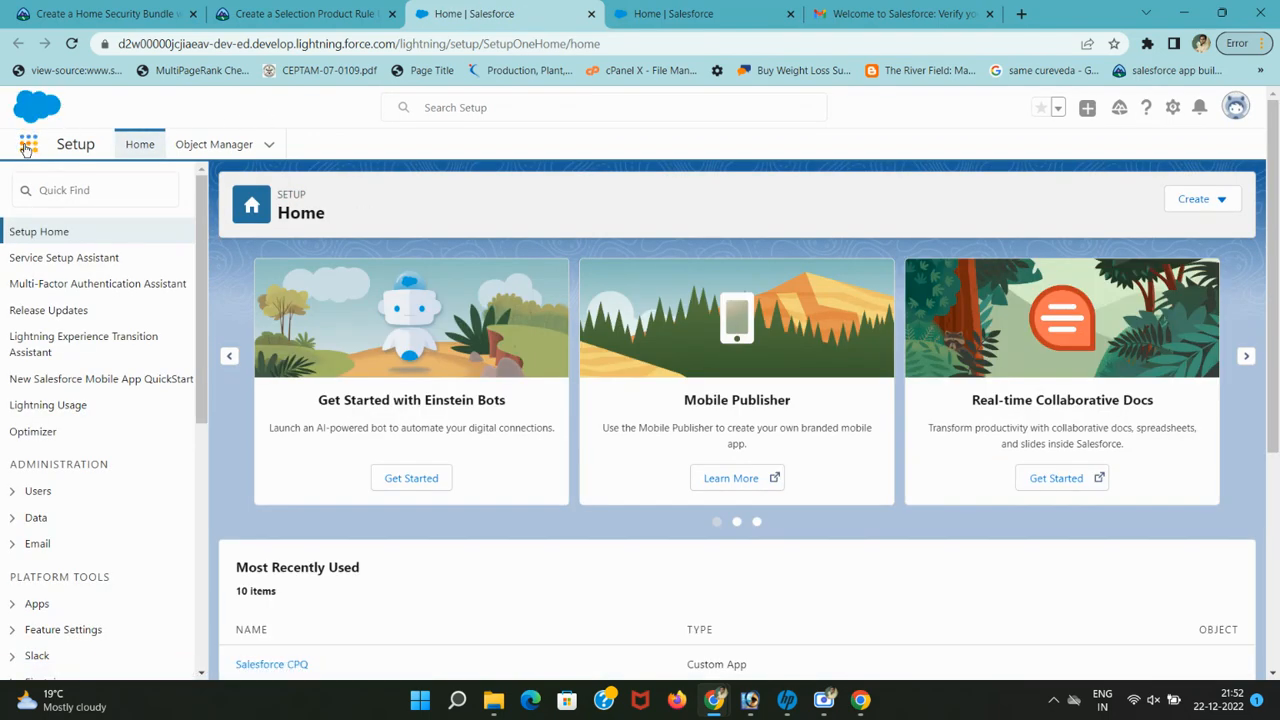
{"action": "left_click", "coordinate": [27, 147]}
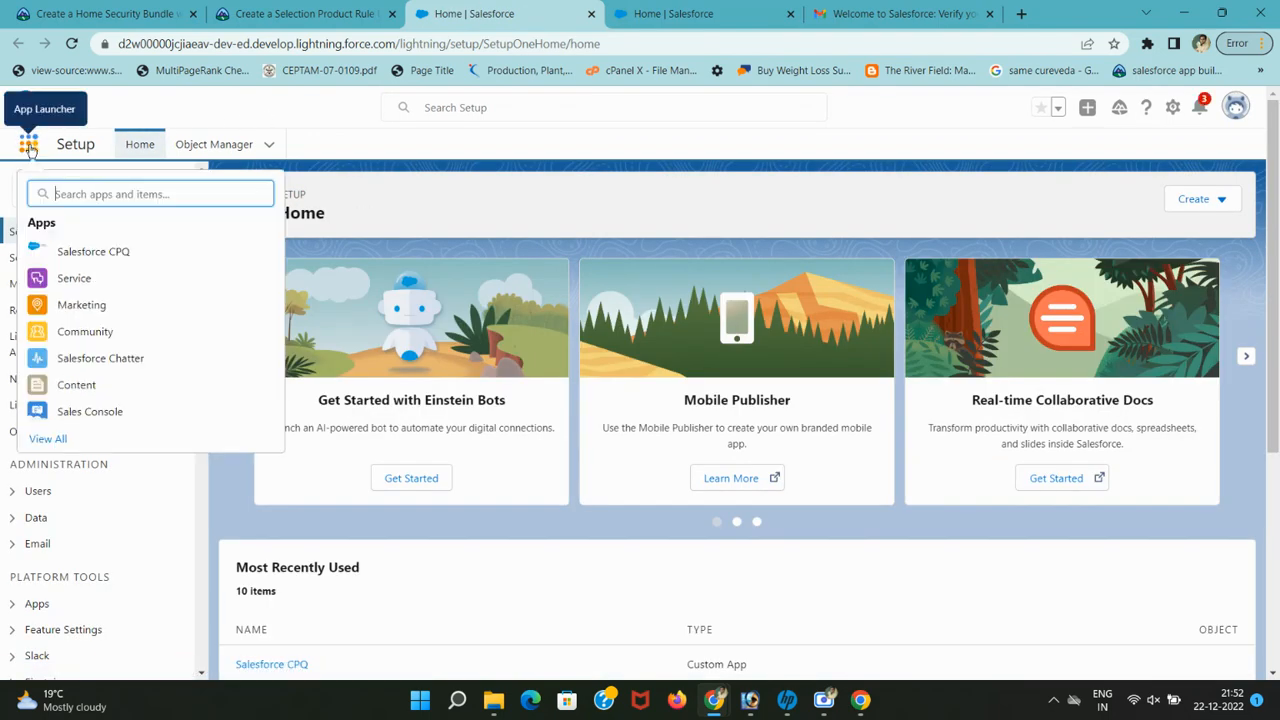
{"action": "left_click", "coordinate": [114, 252]}
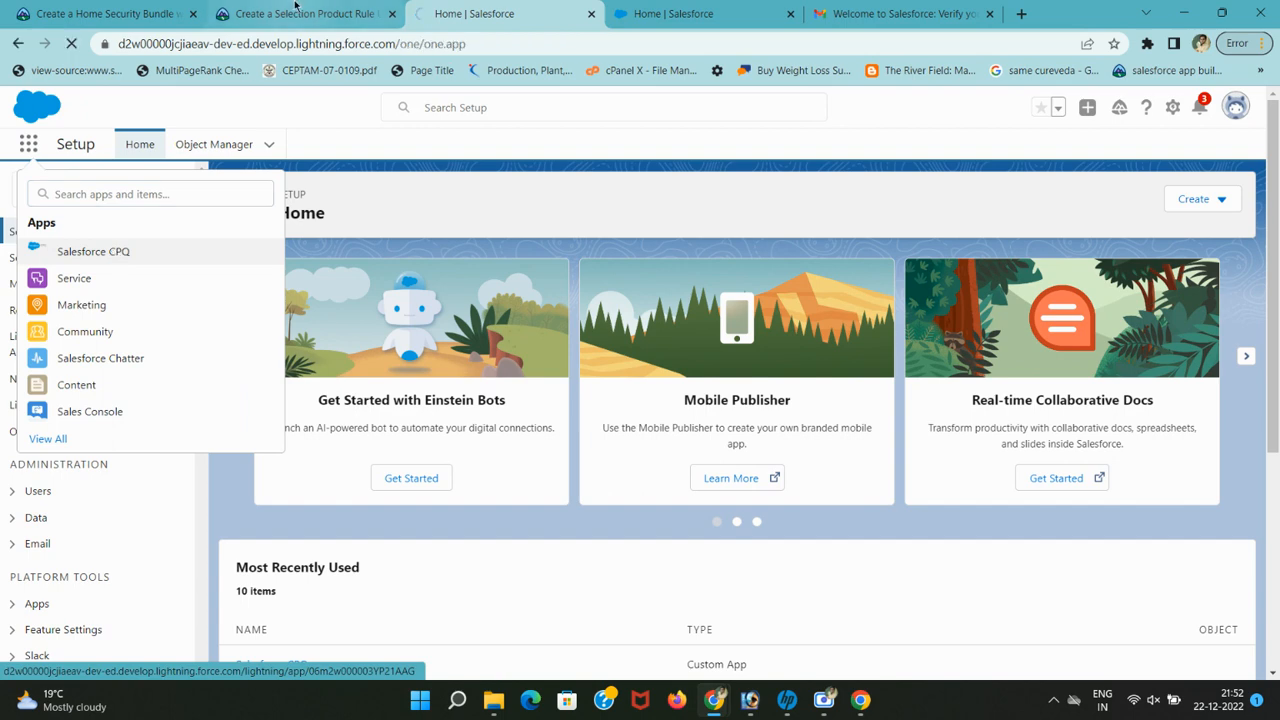
{"action": "left_click", "coordinate": [305, 13]}
{"action": "left_click", "coordinate": [458, 10]}
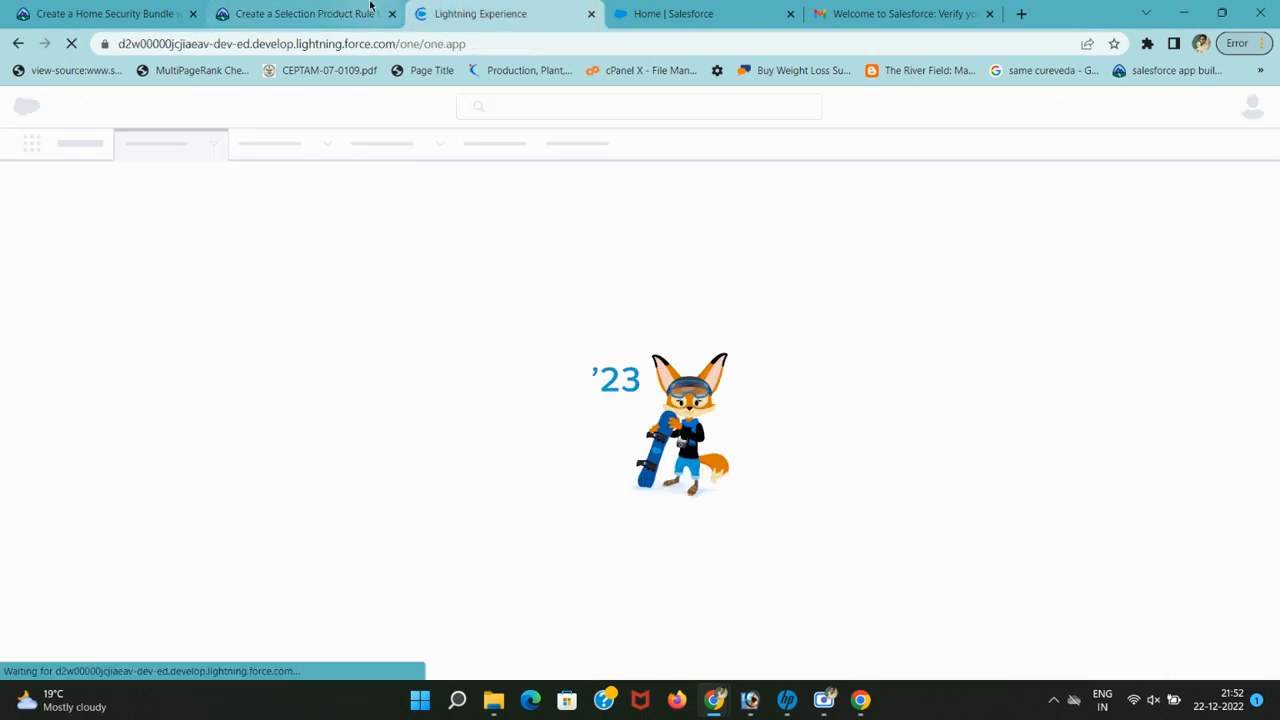
{"action": "left_click", "coordinate": [303, 13]}
{"action": "left_click", "coordinate": [480, 12]}
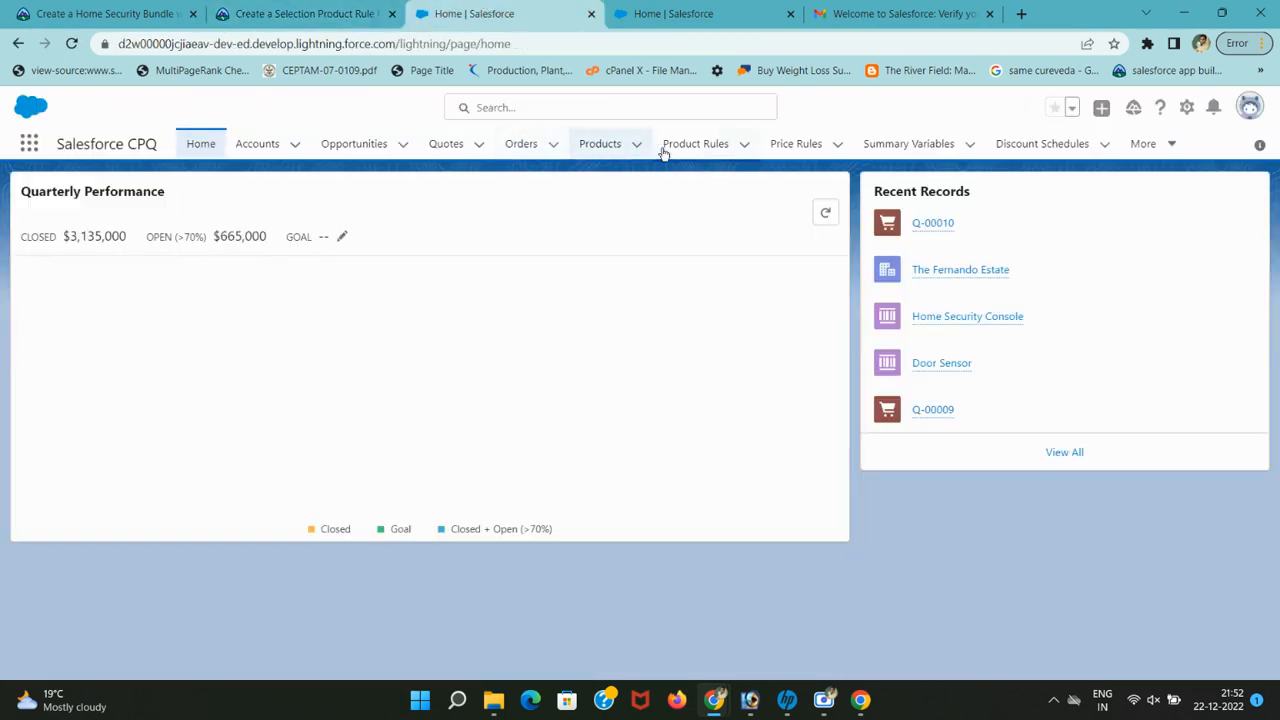
Start a new product rule in Salesforce CPQ and name it Hide Installation.
{"action": "left_click", "coordinate": [318, 12]}
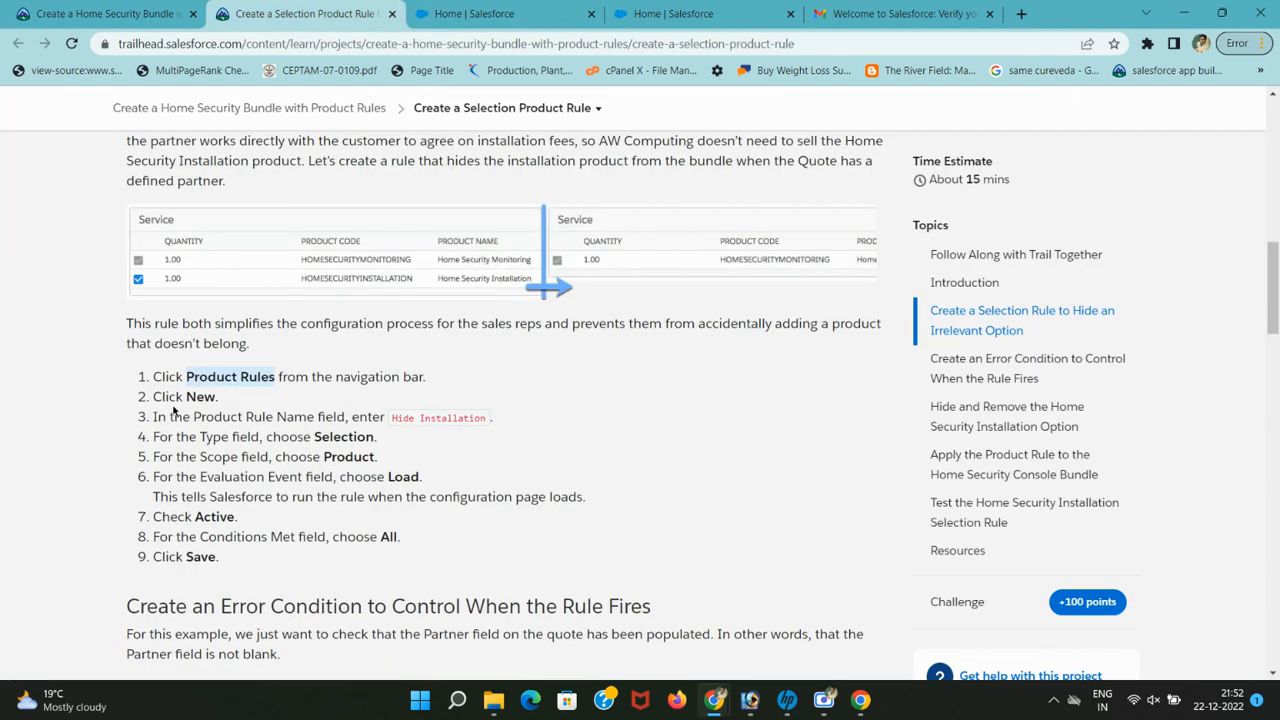
{"action": "left_click", "coordinate": [480, 13]}
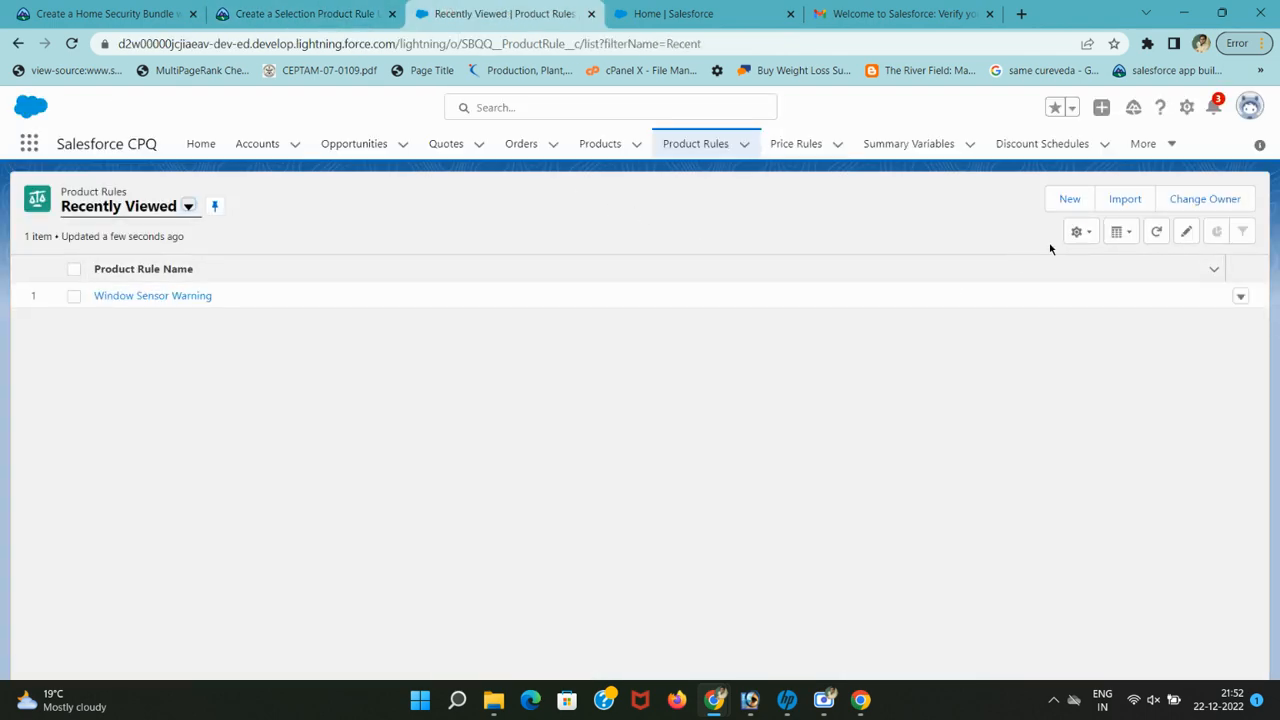
{"action": "left_click", "coordinate": [1069, 199]}
{"action": "left_click", "coordinate": [310, 13]}
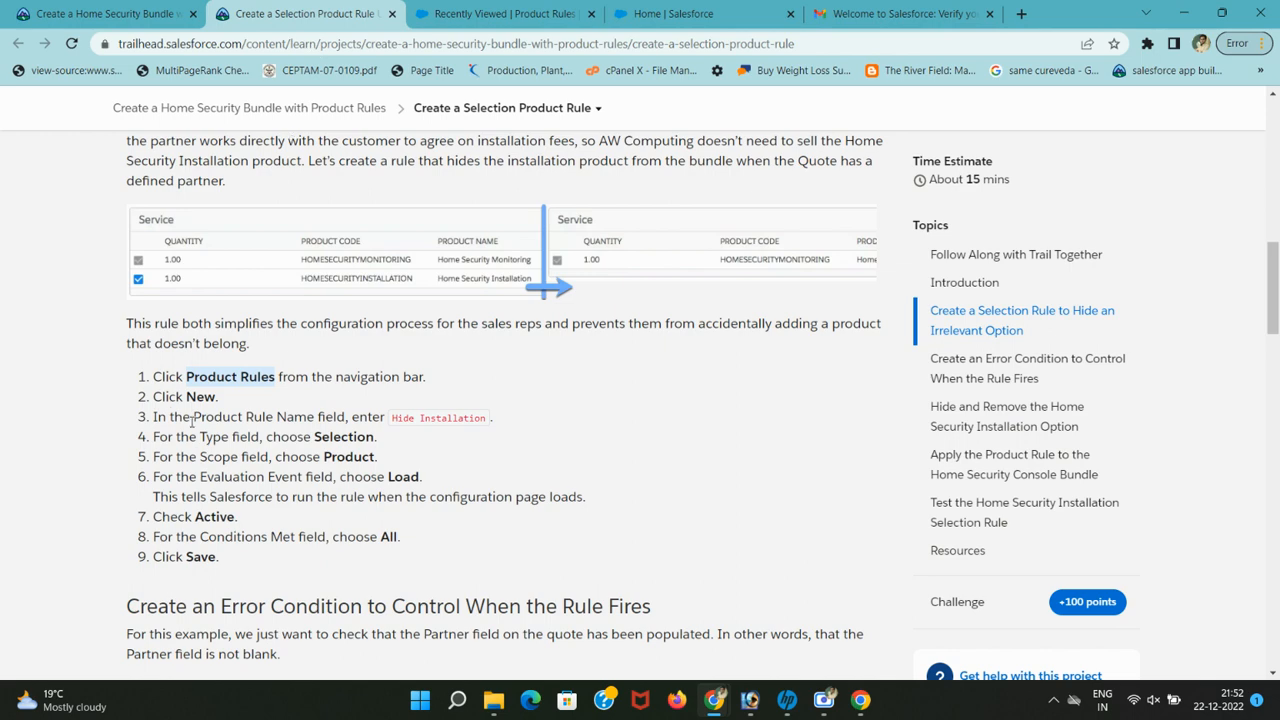
{"action": "left_click_drag", "start_coordinate": [392, 418], "coordinate": [482, 418]}
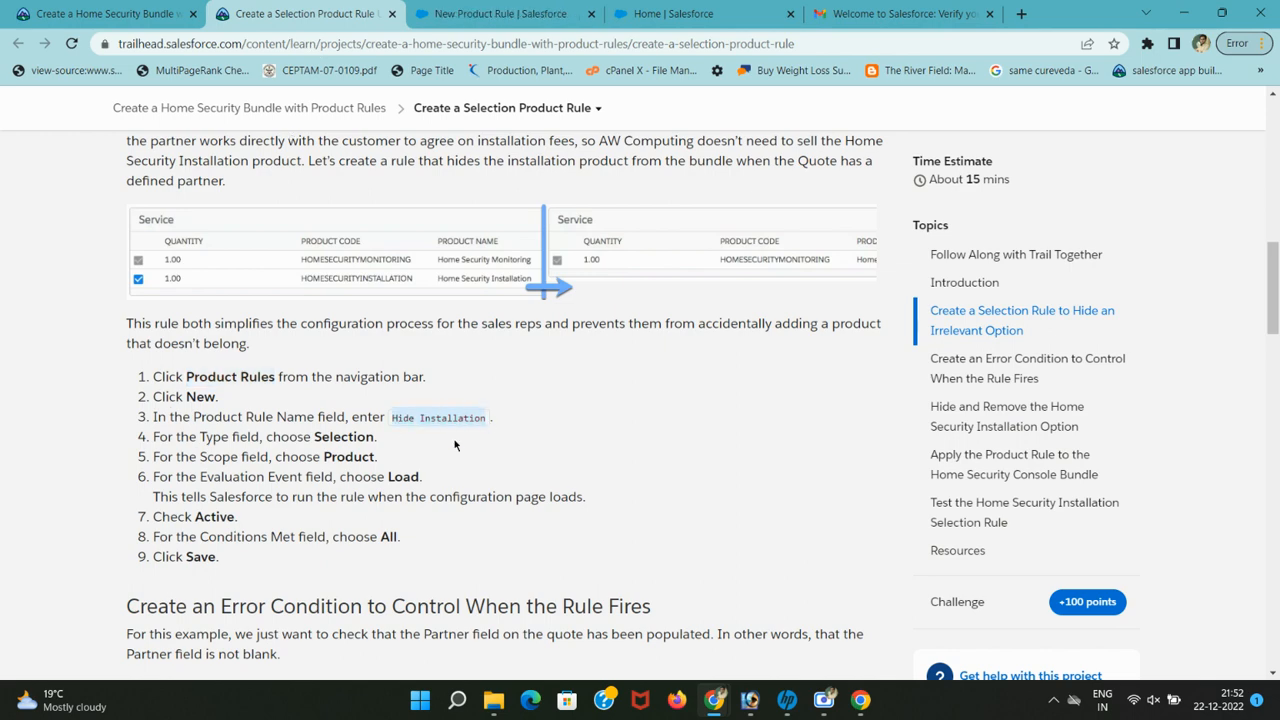
{"action": "left_click", "coordinate": [409, 7]}
{"action": "type", "text": "Hide Installation"}
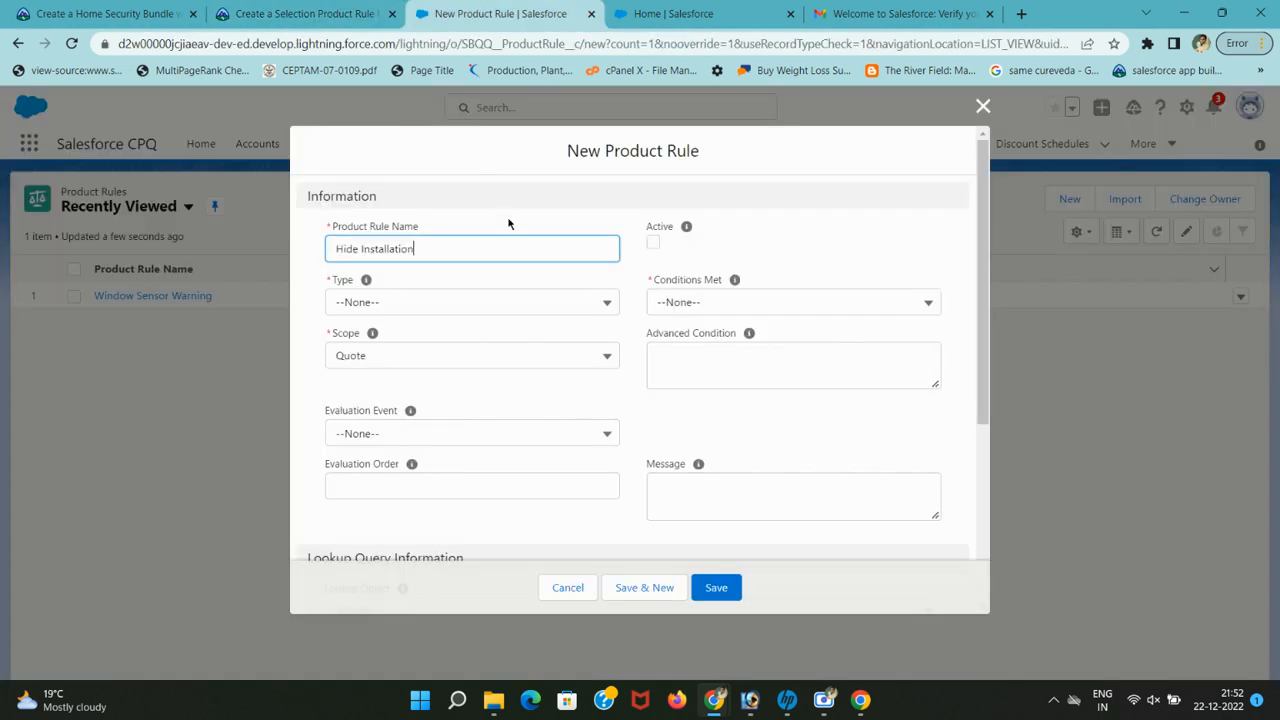
Check the Type instruction in Trailhead and set the new product rule's Type to Selection.
{"action": "left_click", "coordinate": [288, 8]}
{"action": "scroll", "coordinate": [298, 425], "scroll_direction": "down", "scroll_amount": 1}
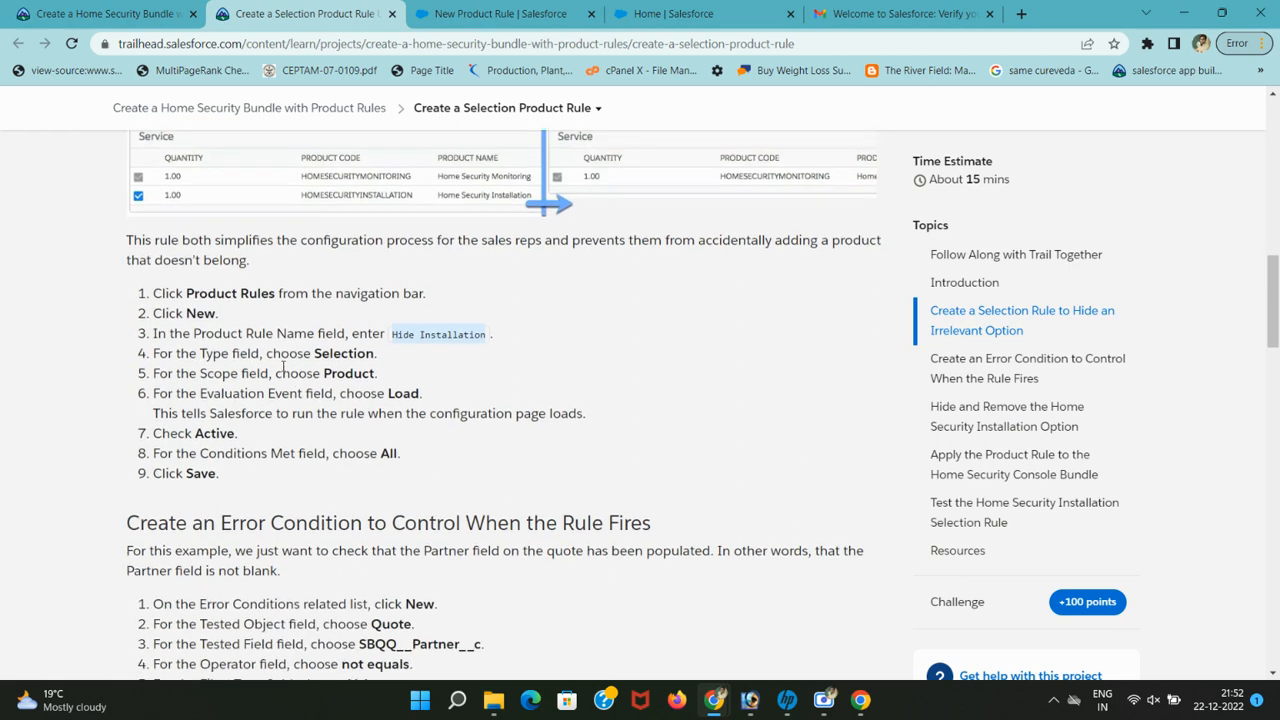
{"action": "left_click_drag", "start_coordinate": [266, 355], "coordinate": [352, 352]}
{"action": "left_click", "coordinate": [410, 9]}
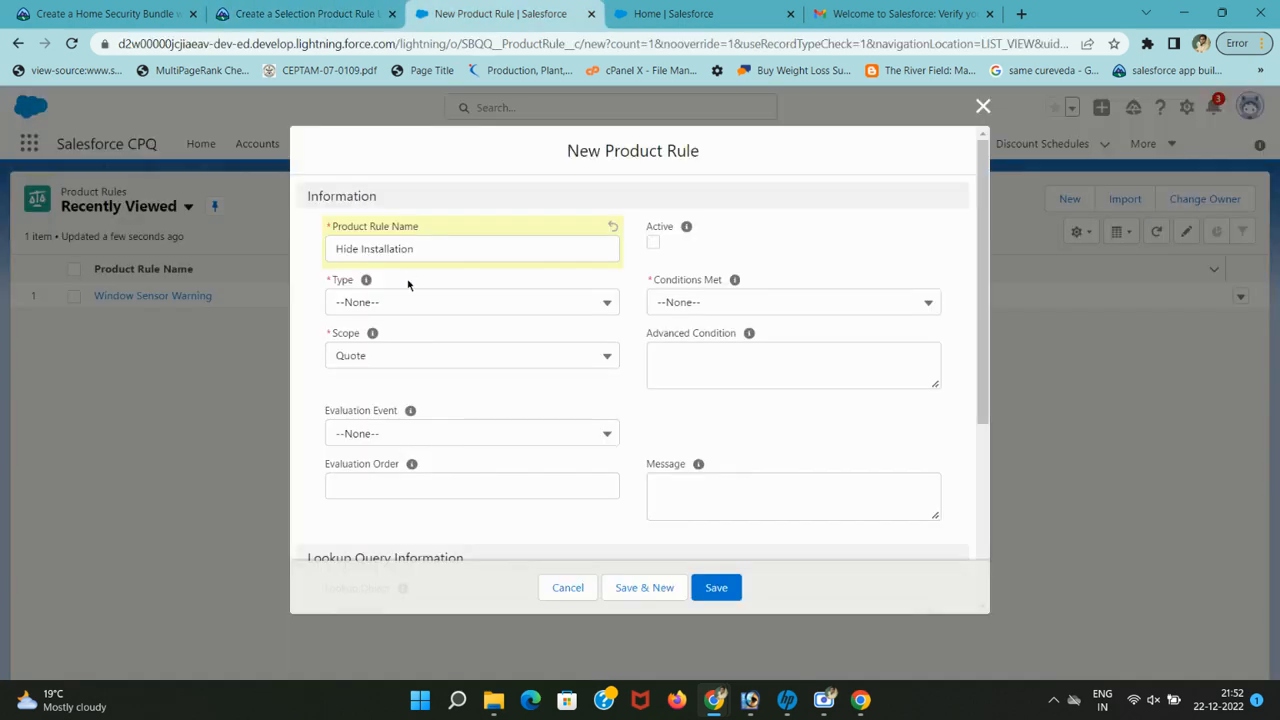
{"action": "left_click", "coordinate": [409, 312]}
{"action": "left_click", "coordinate": [403, 401]}
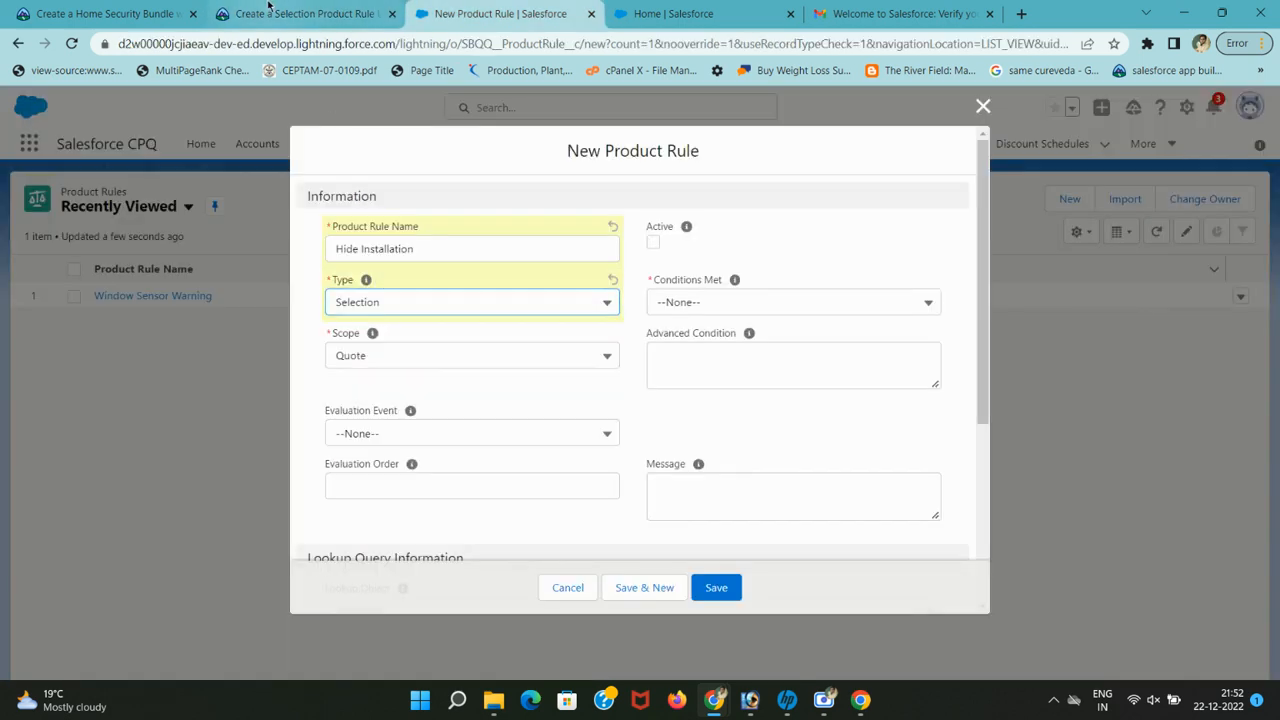
Check the Scope instruction in Trailhead and set the new product rule's Scope to Product.
{"action": "left_click", "coordinate": [300, 13]}
{"action": "left_click_drag", "start_coordinate": [200, 373], "coordinate": [385, 380]}
{"action": "left_click", "coordinate": [440, 10]}
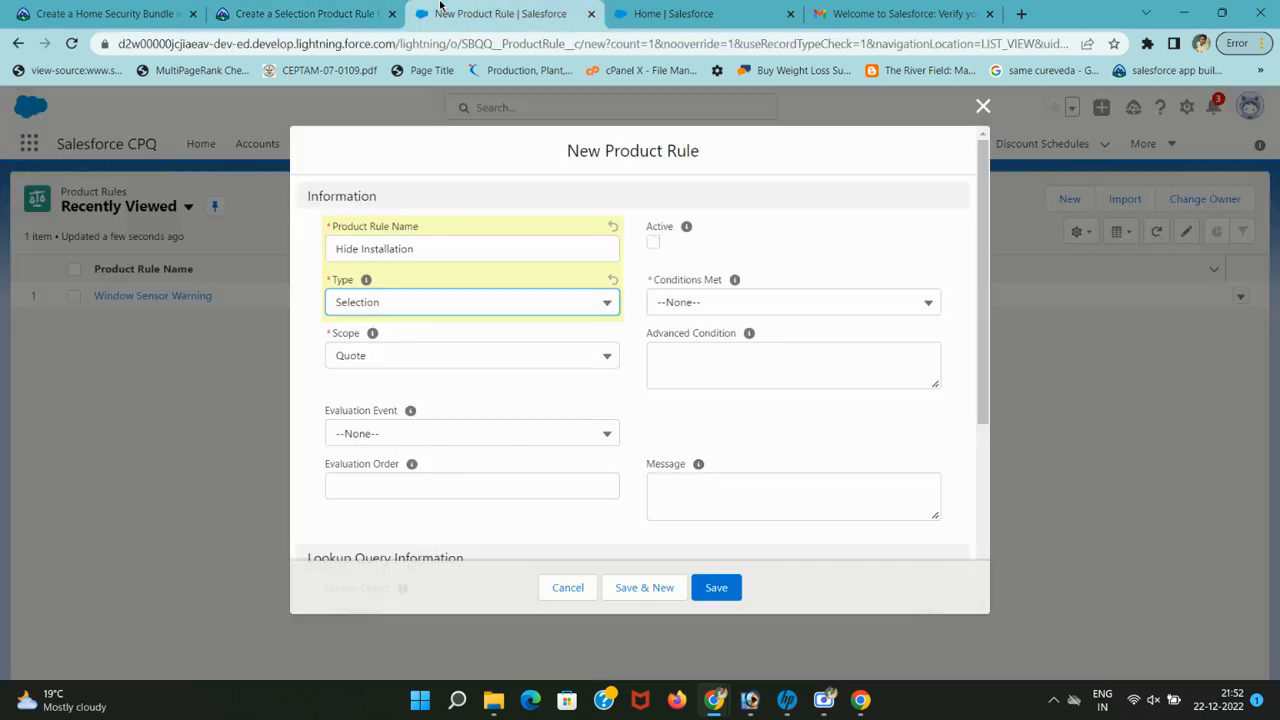
{"action": "left_click", "coordinate": [410, 360]}
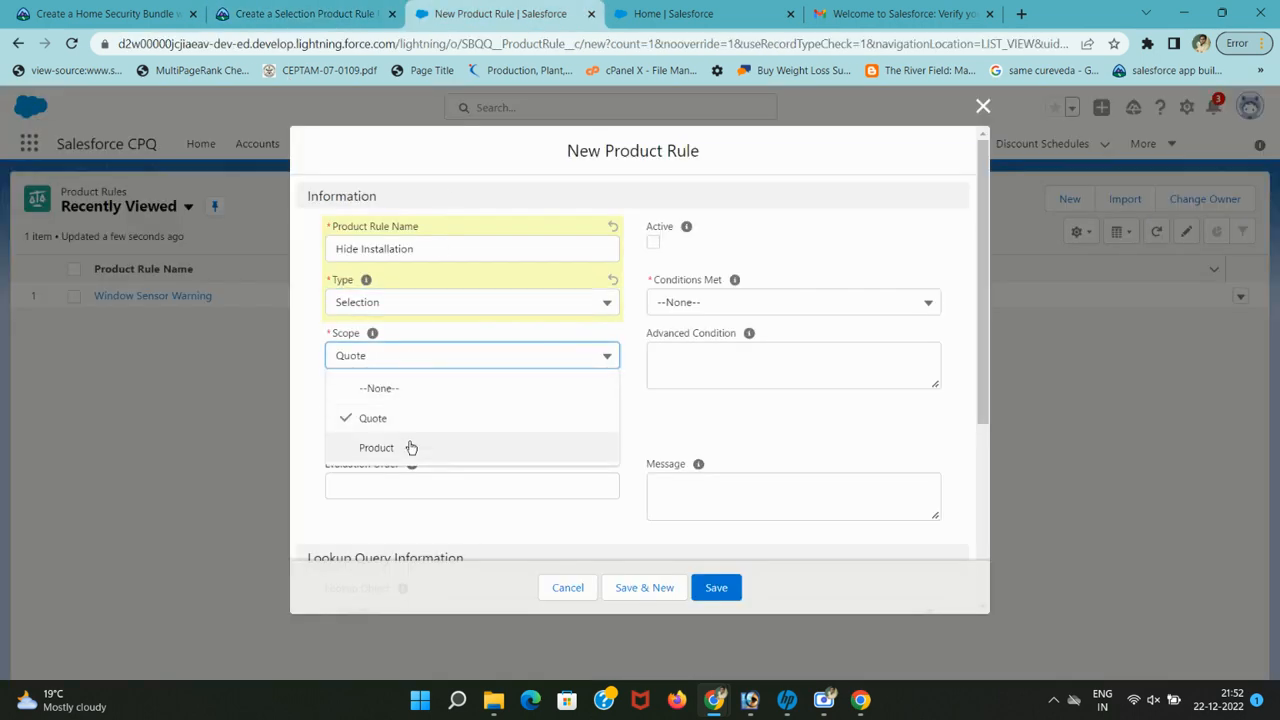
{"action": "left_click", "coordinate": [408, 446]}
Check the Evaluation Event instruction in Trailhead and set the rule's Evaluation Event to Load.
{"action": "left_click", "coordinate": [298, 12]}
{"action": "left_click_drag", "start_coordinate": [199, 394], "coordinate": [423, 394]}
{"action": "left_click", "coordinate": [440, 13]}
{"action": "left_click", "coordinate": [458, 434]}
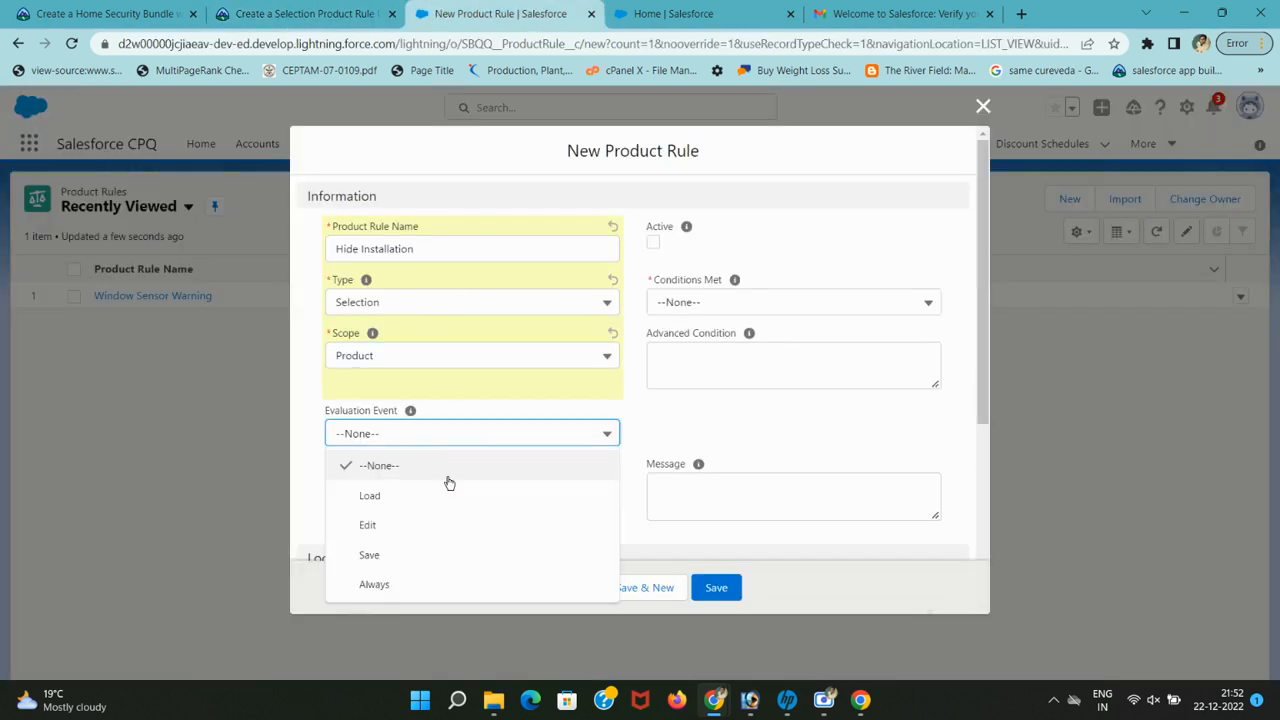
{"action": "left_click", "coordinate": [432, 498]}
Read the next Trailhead instructions and mark the new product rule as Active.
{"action": "left_click", "coordinate": [305, 12]}
{"action": "scroll", "coordinate": [229, 397], "scroll_direction": "down", "scroll_amount": 1}
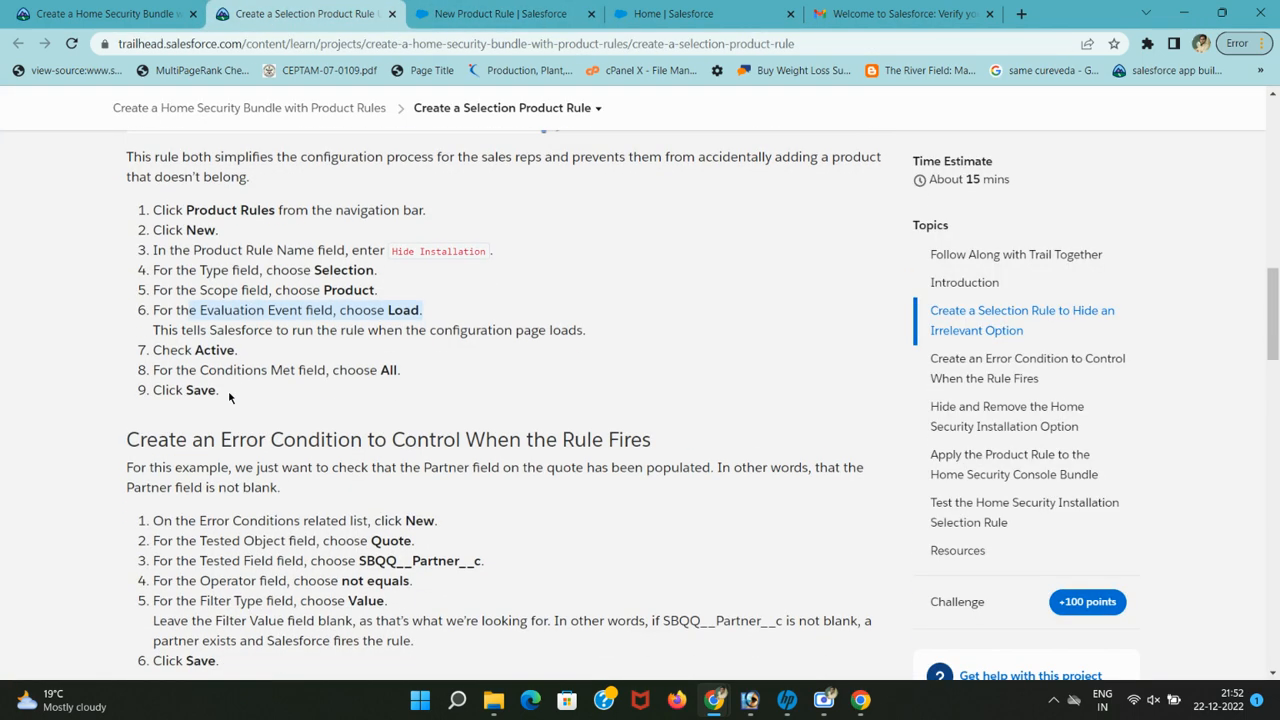
{"action": "left_click_drag", "start_coordinate": [207, 330], "coordinate": [604, 331]}
{"action": "left_click_drag", "start_coordinate": [153, 350], "coordinate": [237, 351]}
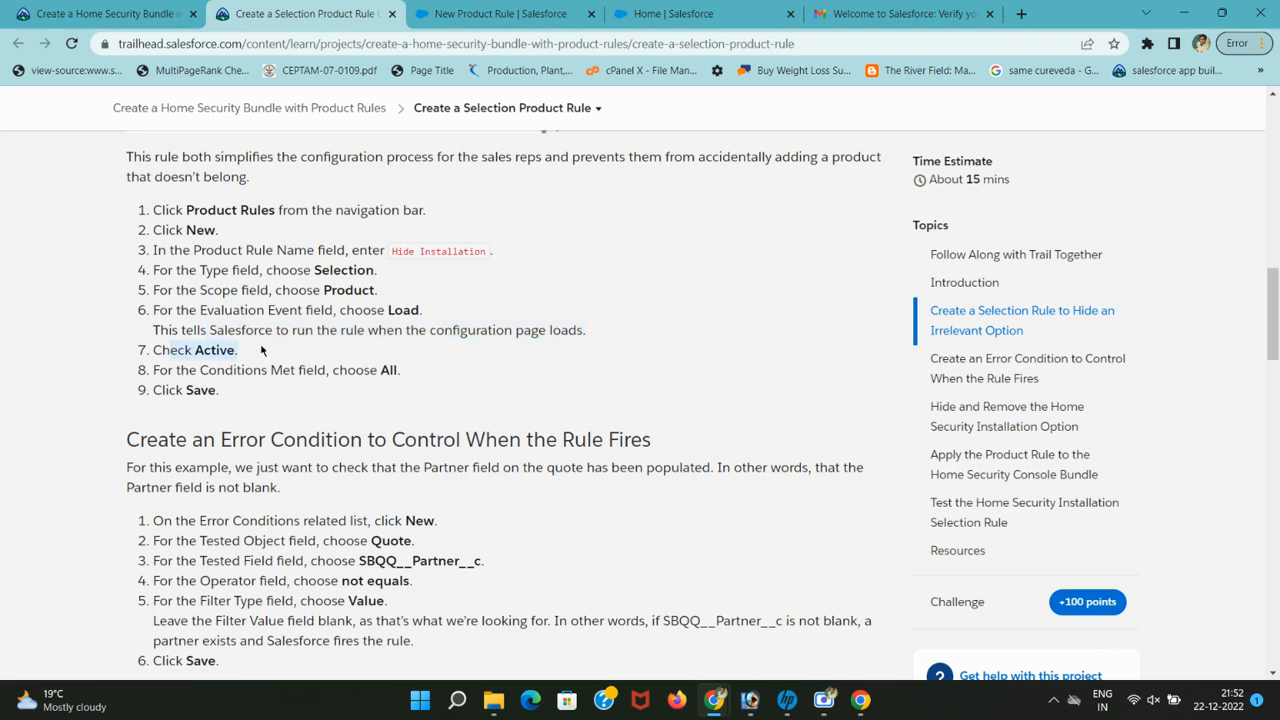
{"action": "left_click", "coordinate": [500, 13]}
{"action": "scroll", "coordinate": [558, 370], "scroll_direction": "down", "scroll_amount": 1}
{"action": "scroll", "coordinate": [558, 370], "scroll_direction": "up", "scroll_amount": 1}
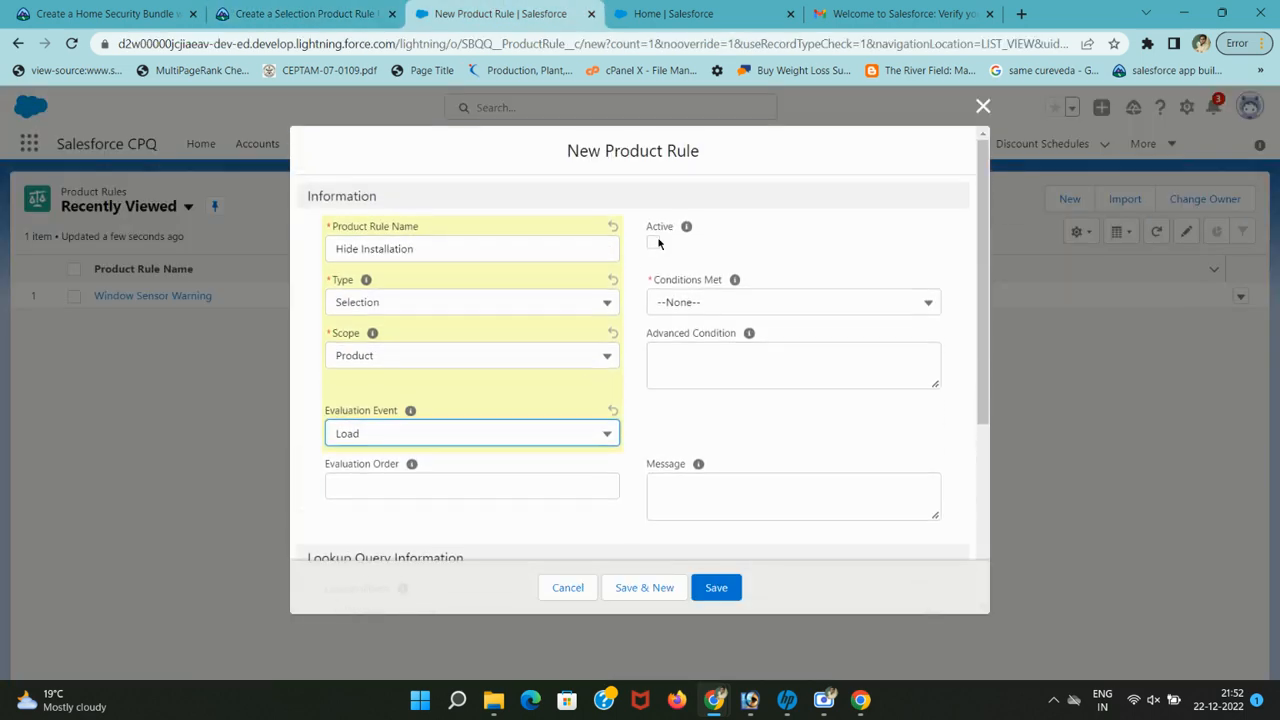
{"action": "left_click", "coordinate": [652, 242]}
Set the rule's Conditions Met to All as instructed and save the Hide Installation product rule.
{"action": "left_click", "coordinate": [305, 13]}
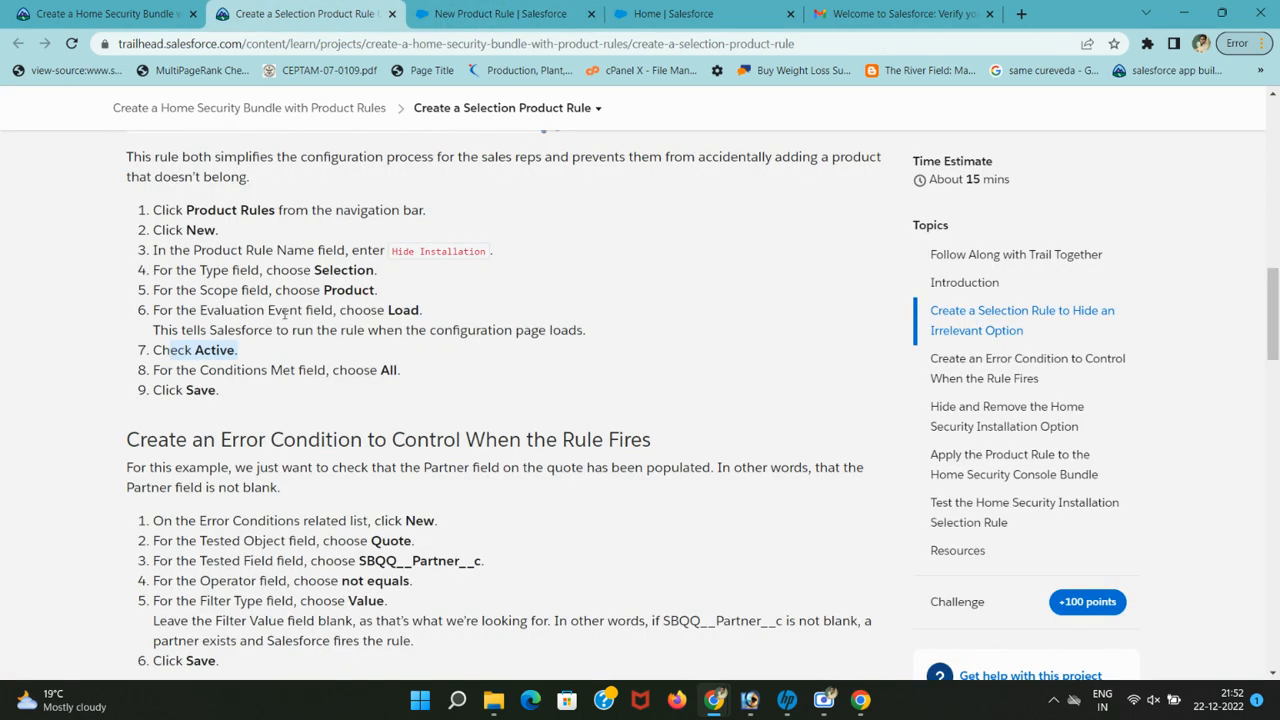
{"action": "left_click_drag", "start_coordinate": [200, 370], "coordinate": [409, 378]}
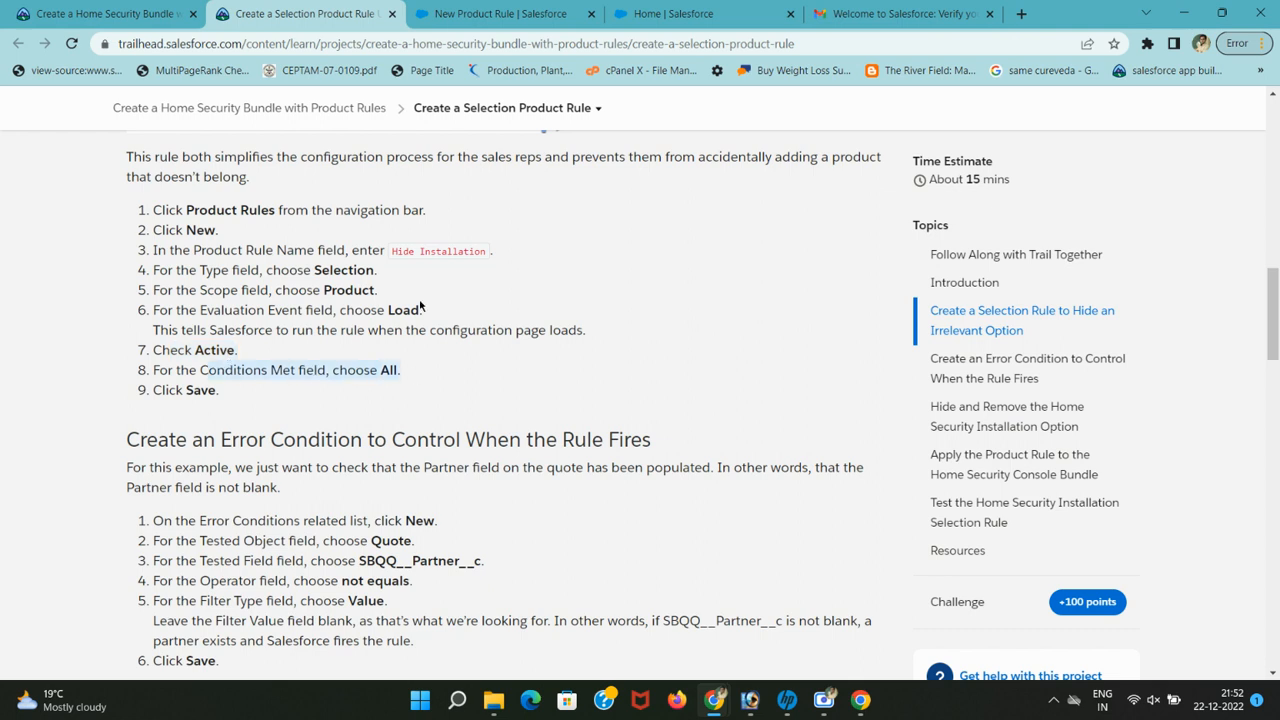
{"action": "left_click", "coordinate": [484, 12]}
{"action": "scroll", "coordinate": [666, 388], "scroll_direction": "down", "scroll_amount": 3}
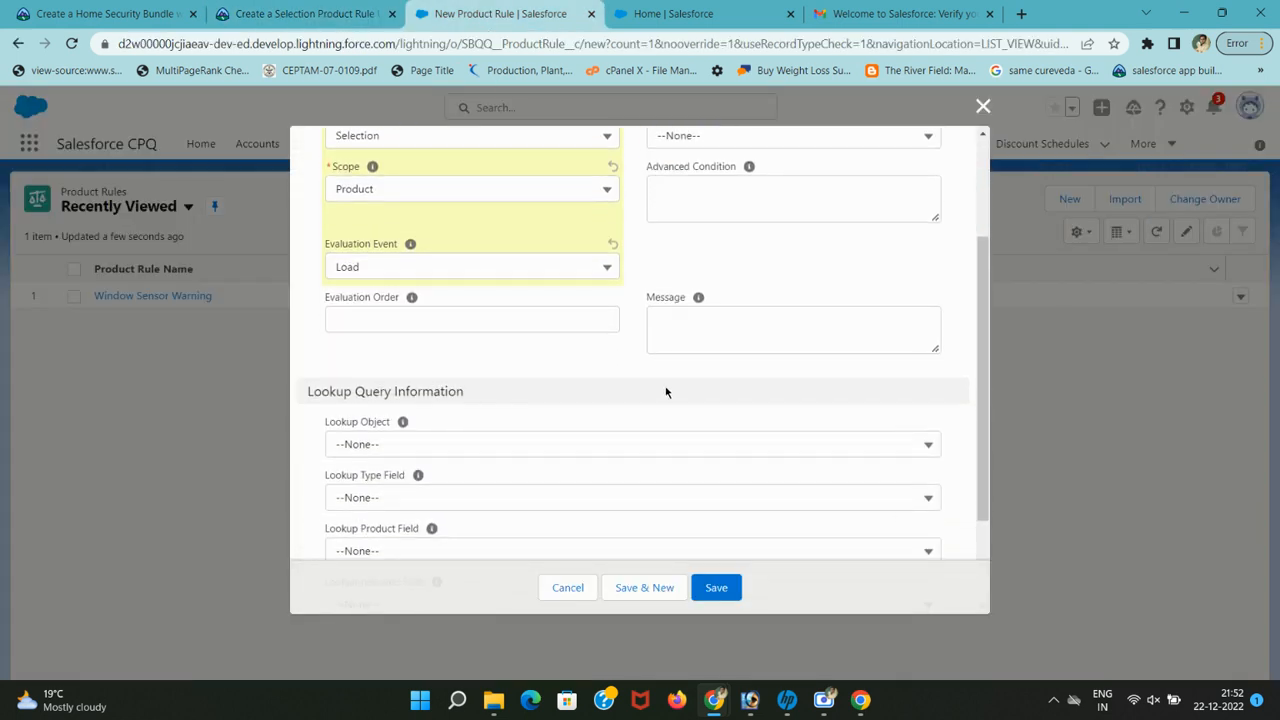
{"action": "scroll", "coordinate": [666, 390], "scroll_direction": "up", "scroll_amount": 3}
{"action": "left_click", "coordinate": [693, 305]}
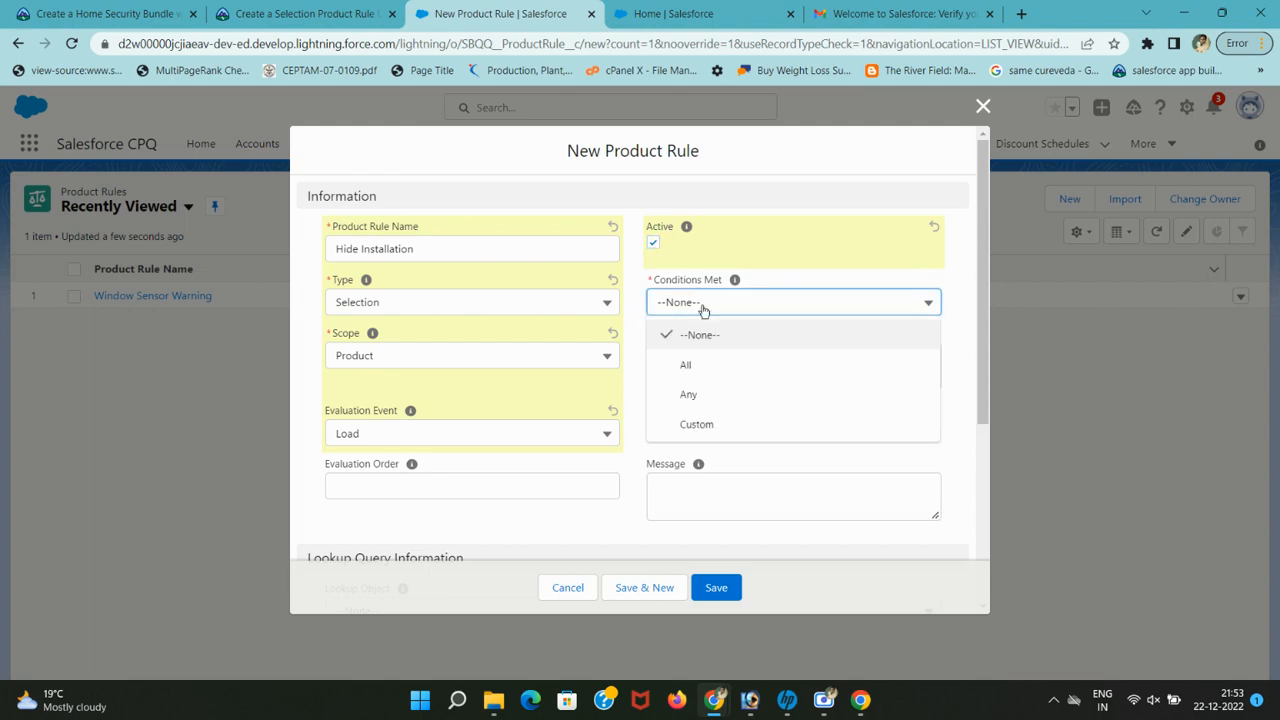
{"action": "left_click", "coordinate": [691, 375]}
{"action": "left_click", "coordinate": [305, 13]}
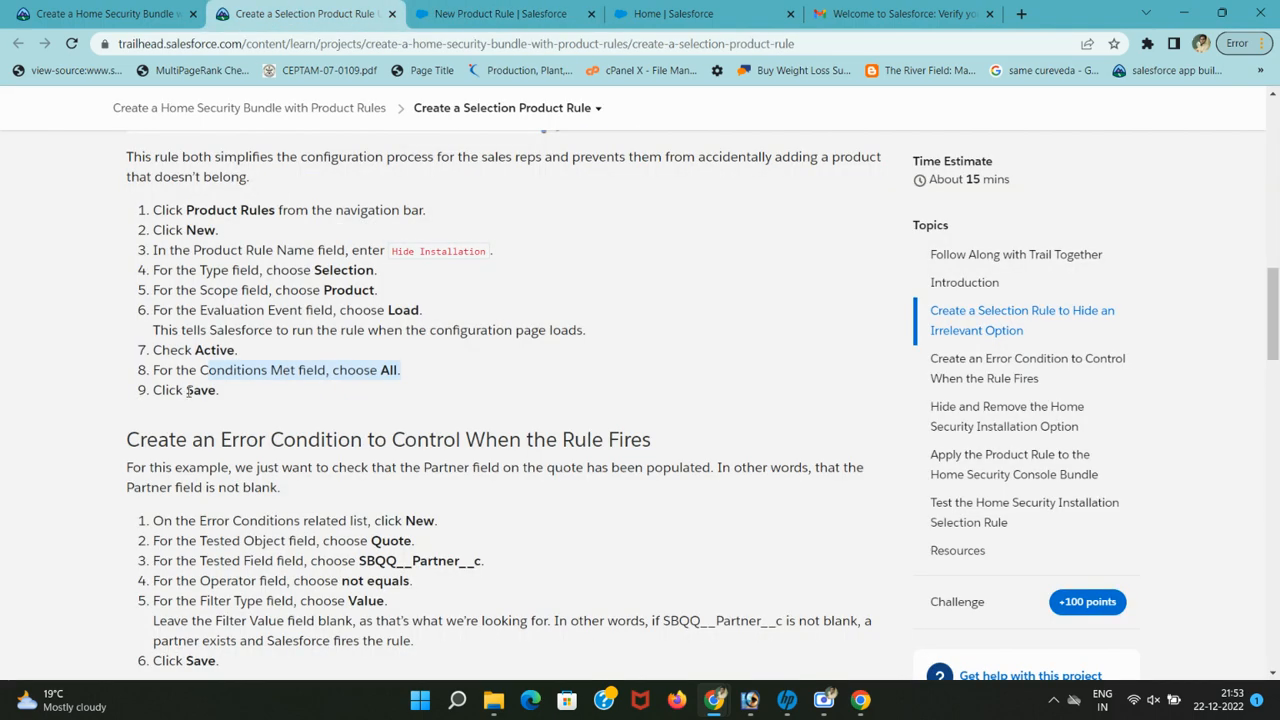
{"action": "left_click", "coordinate": [430, 12]}
{"action": "left_click", "coordinate": [719, 590]}
Find the Error Conditions related list on the Hide Installation rule, start a new error condition, and return to the Trailhead instructions.
{"action": "left_click", "coordinate": [365, 8]}
{"action": "scroll", "coordinate": [194, 375], "scroll_direction": "down", "scroll_amount": 2}
{"action": "left_click", "coordinate": [214, 348]}
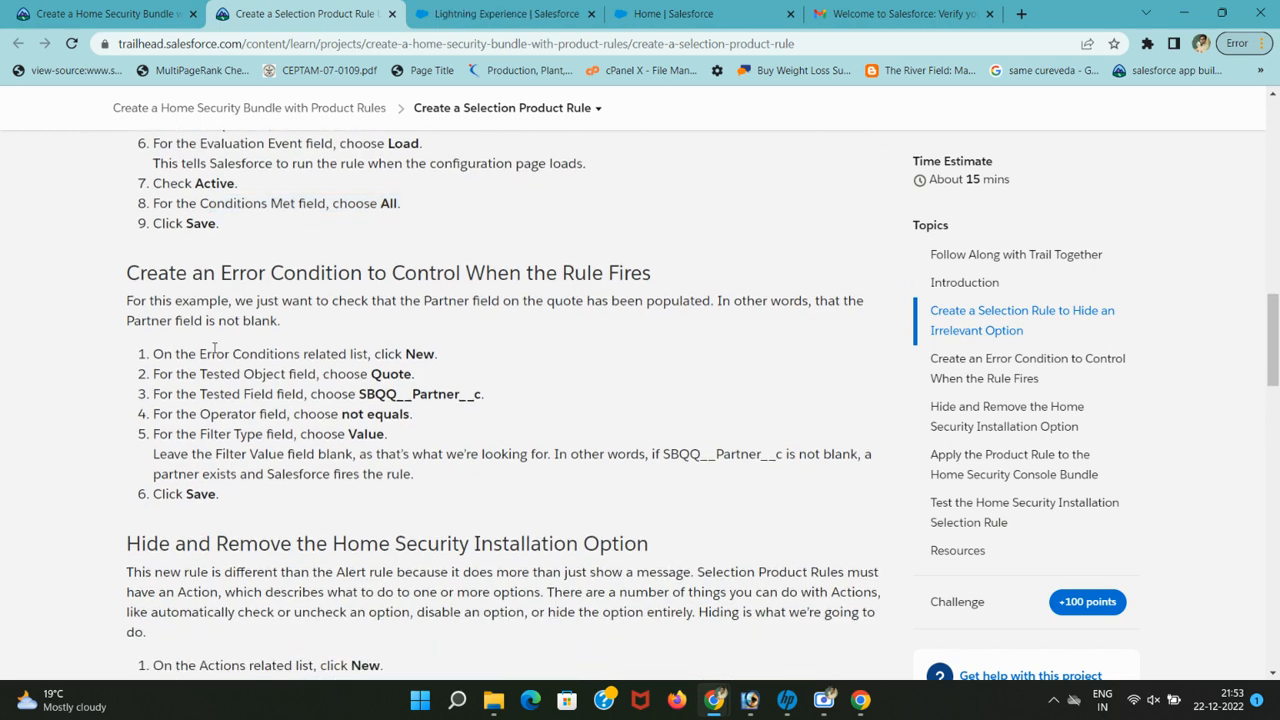
{"action": "left_click", "coordinate": [427, 7]}
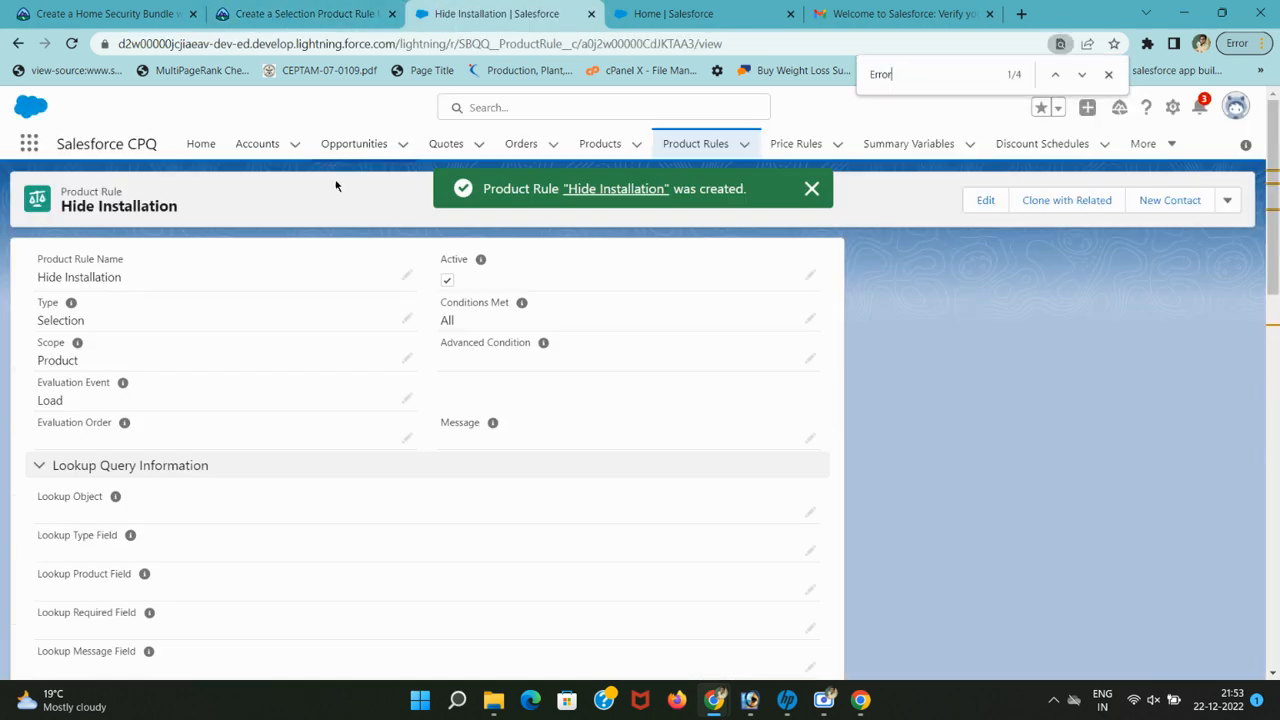
{"action": "key", "text": "Return"}
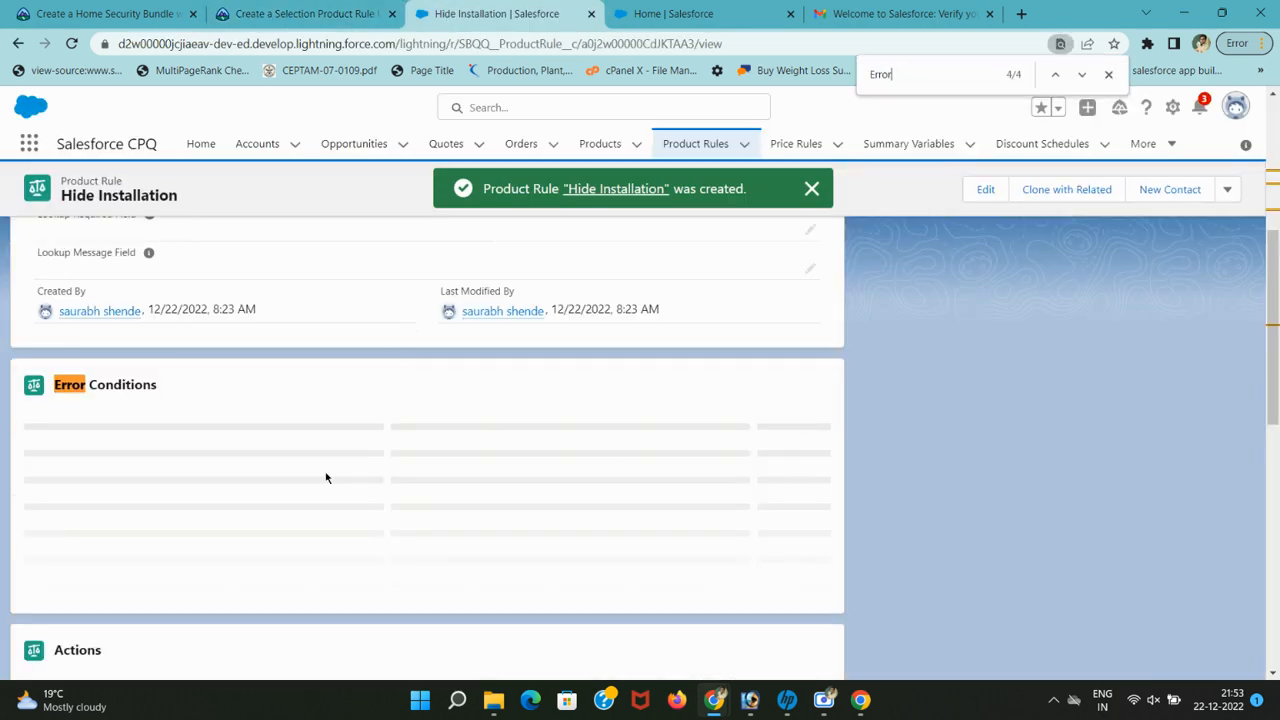
{"action": "left_click", "coordinate": [283, 12]}
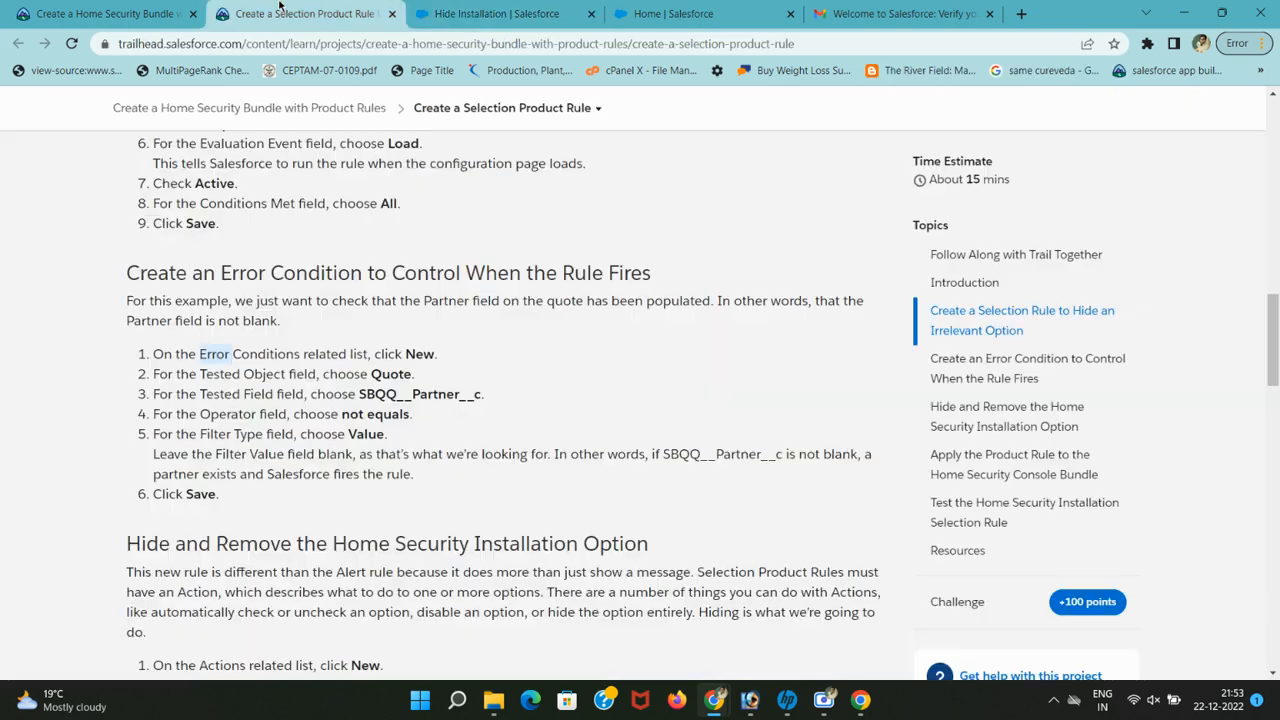
{"action": "left_click", "coordinate": [482, 8]}
{"action": "left_click", "coordinate": [805, 568]}
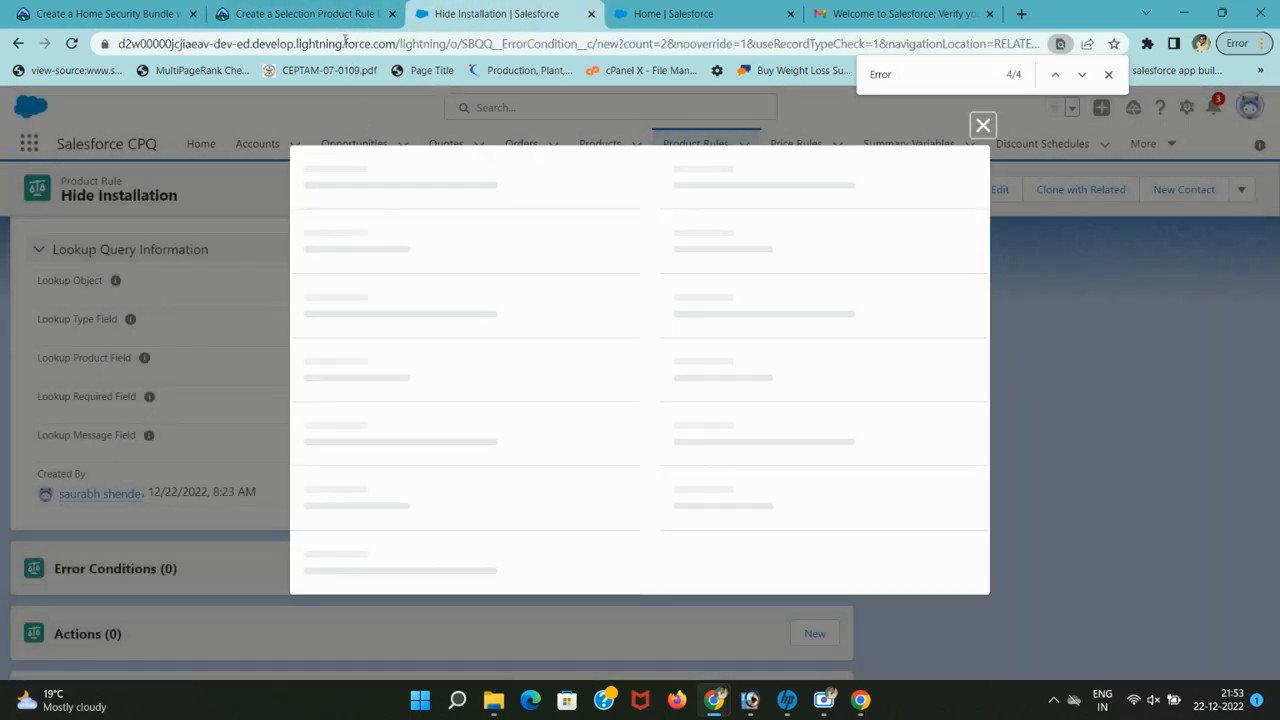
{"action": "left_click", "coordinate": [300, 14]}
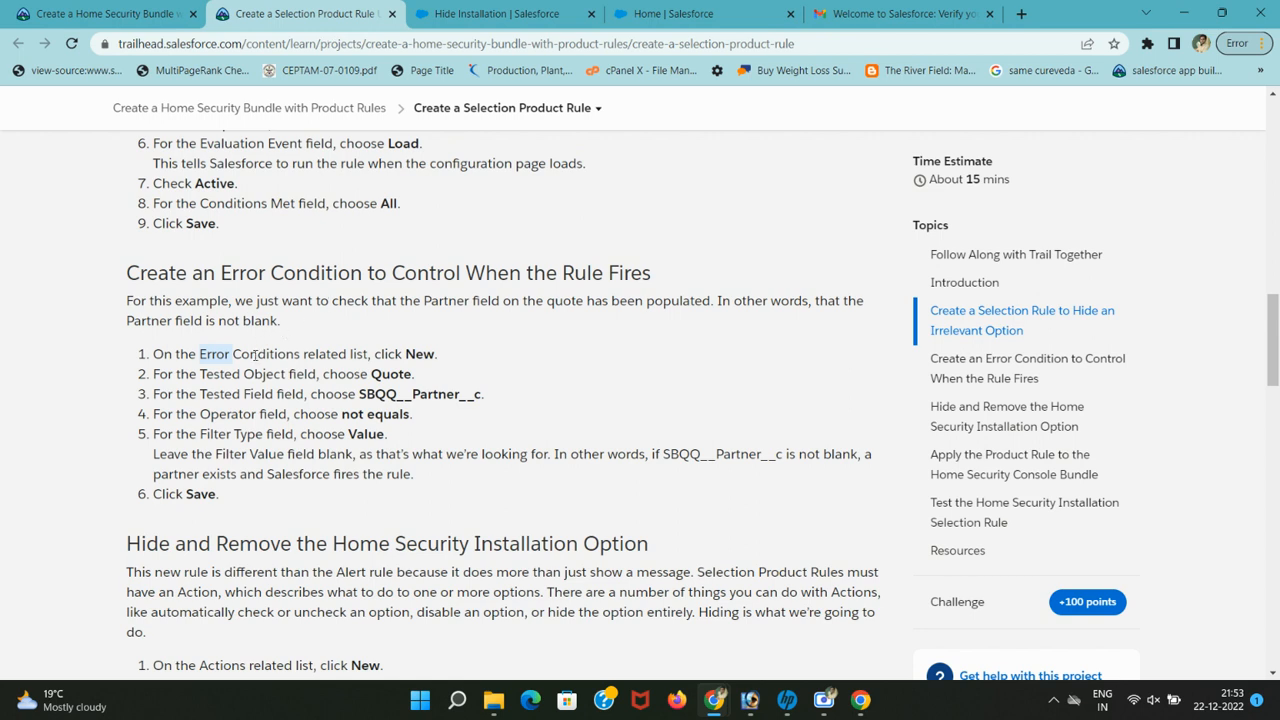
Check the Tested Object instruction in Trailhead and set the new error condition's Tested Object to Quote.
{"action": "double_click", "coordinate": [384, 377]}
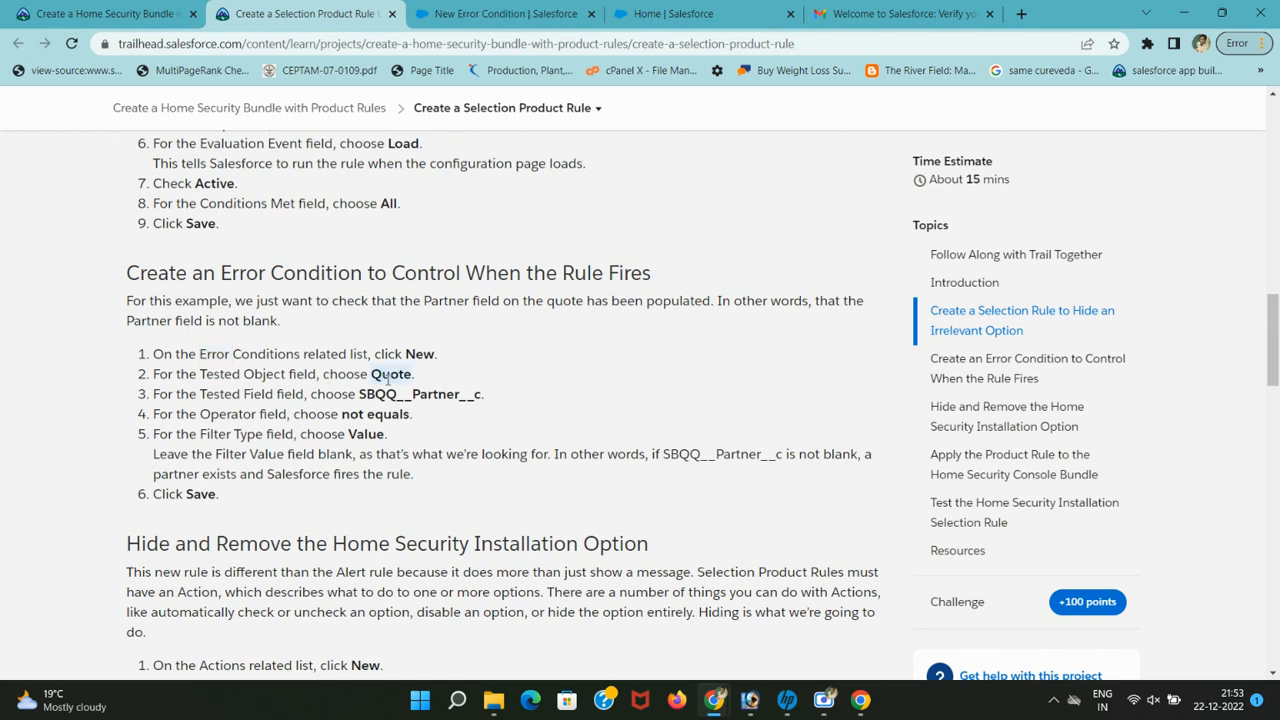
{"action": "left_click", "coordinate": [482, 10]}
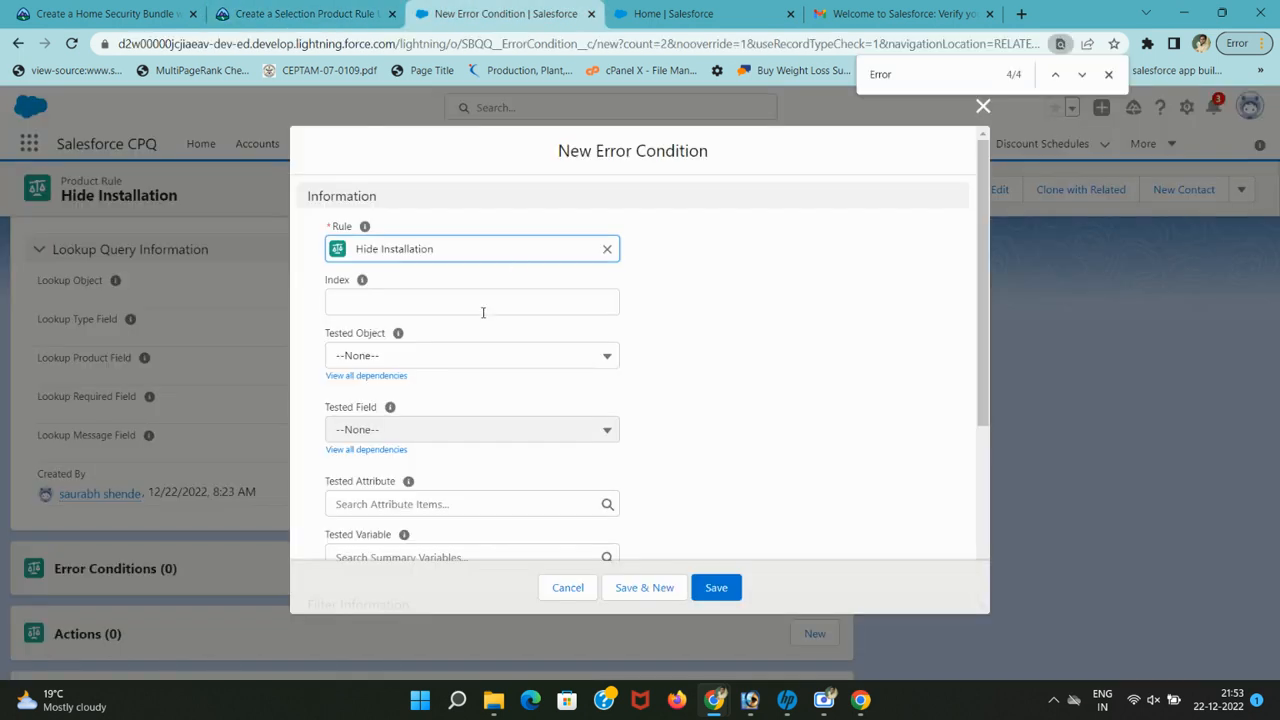
{"action": "left_click", "coordinate": [446, 362]}
{"action": "left_click", "coordinate": [429, 417]}
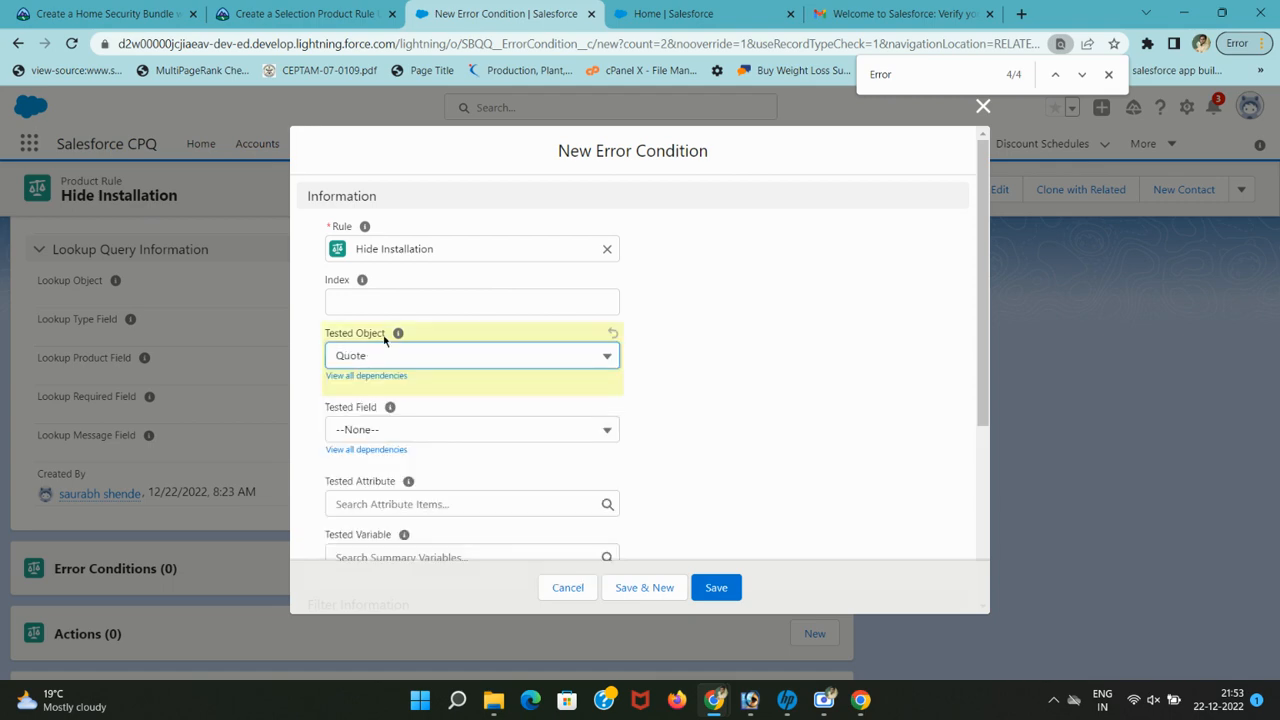
Check the Tested Field instruction in Trailhead and set the error condition's Tested Field to SBQQ__Partner__c.
{"action": "left_click", "coordinate": [308, 10]}
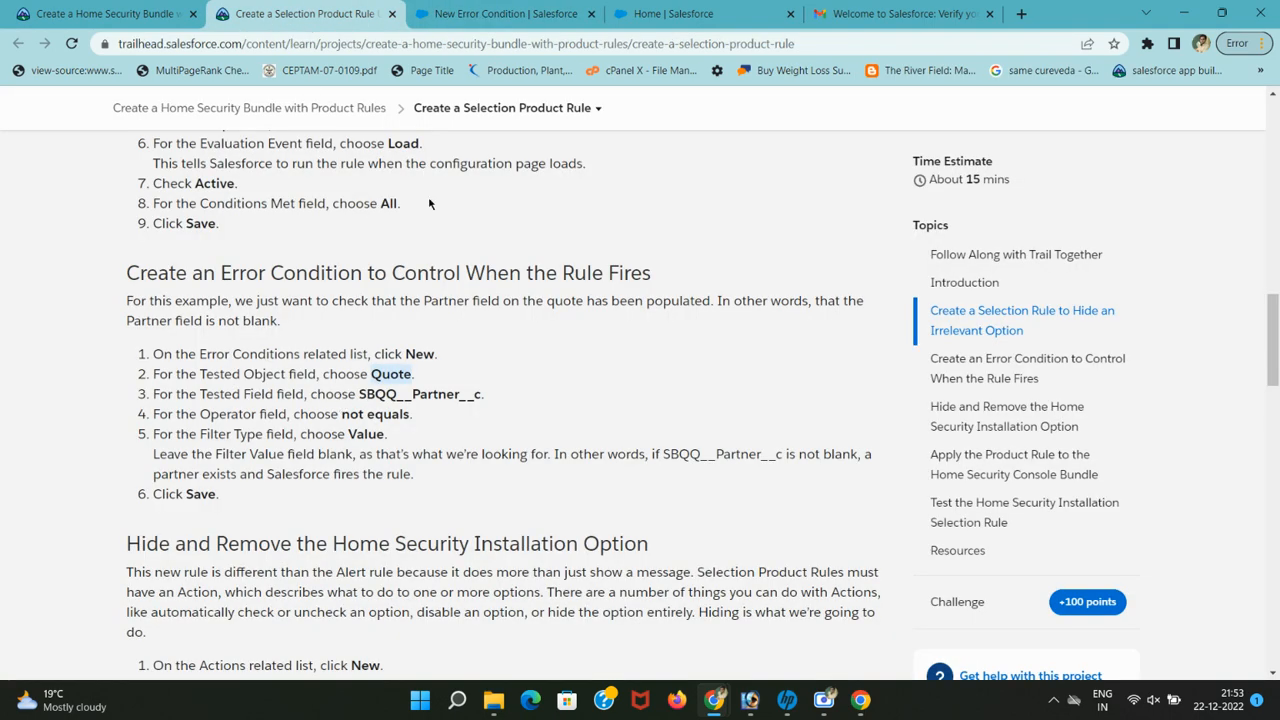
{"action": "left_click", "coordinate": [496, 10]}
{"action": "left_click", "coordinate": [464, 432]}
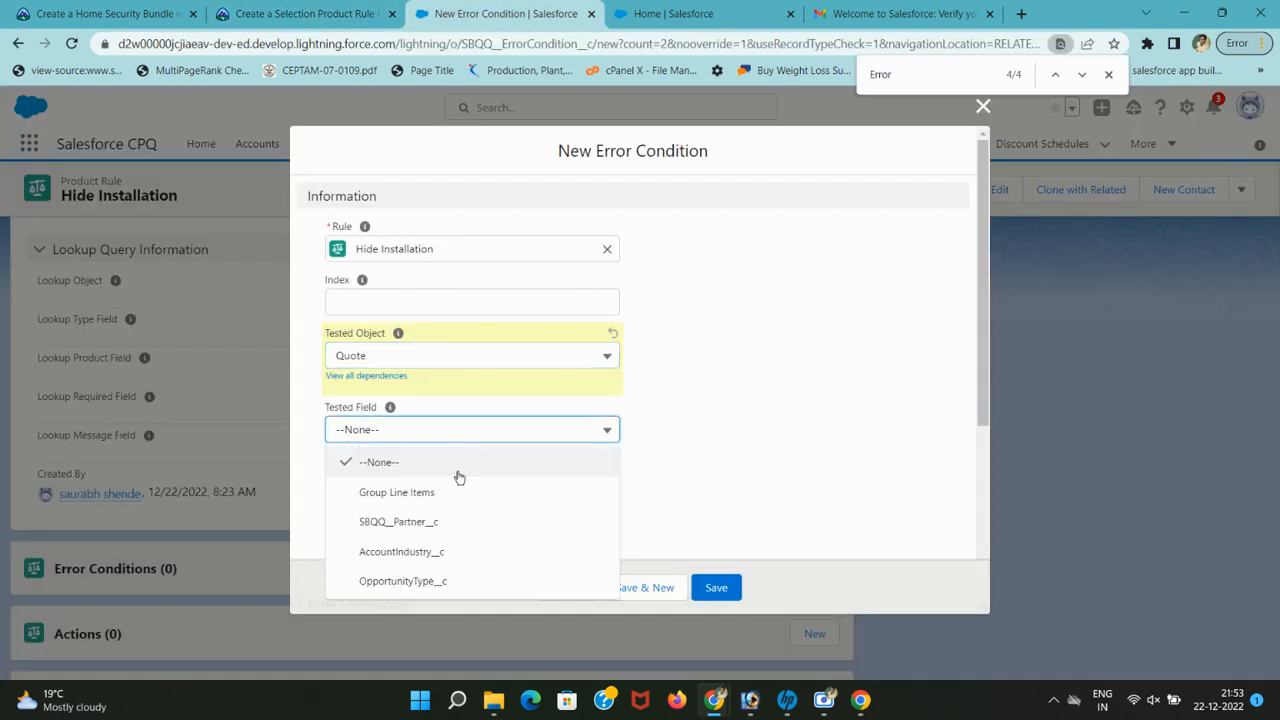
{"action": "left_click", "coordinate": [452, 527]}
Set the error condition's Operator to not equals and check the choice against the Trailhead instructions.
{"action": "left_click", "coordinate": [308, 12]}
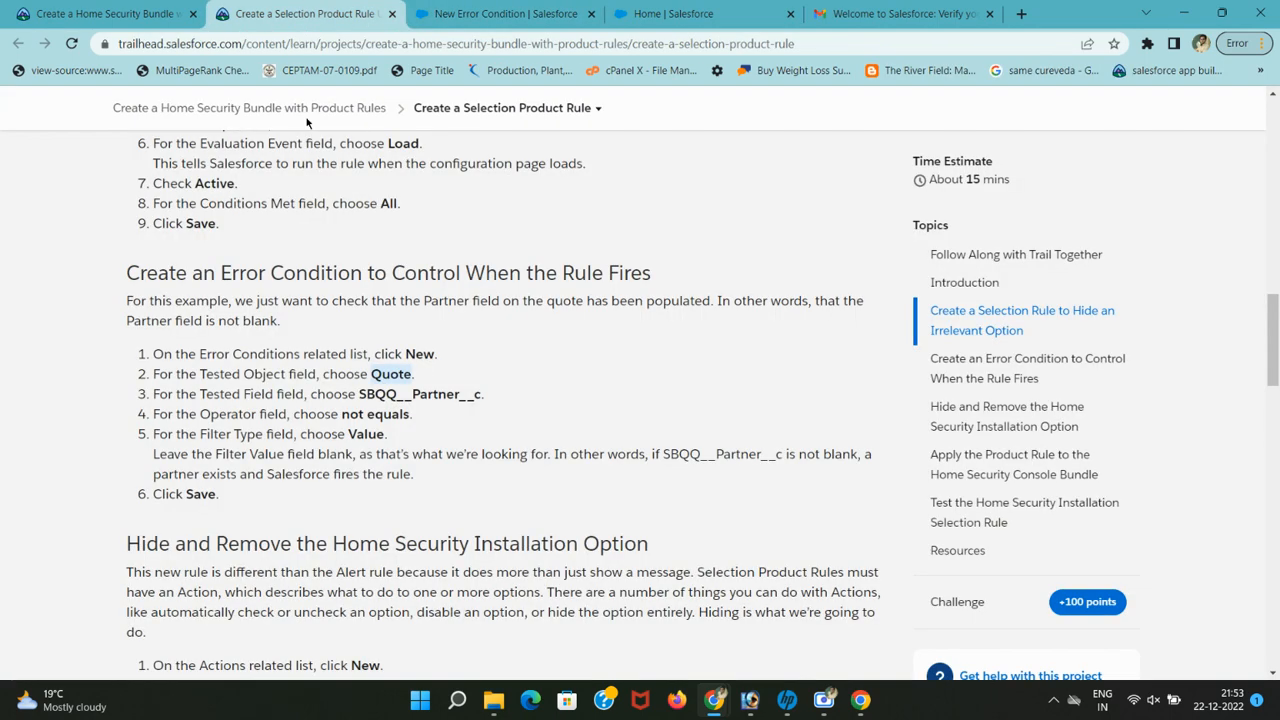
{"action": "key", "text": "ctrl+Tab"}
{"action": "scroll", "coordinate": [552, 376], "scroll_direction": "down", "scroll_amount": 3}
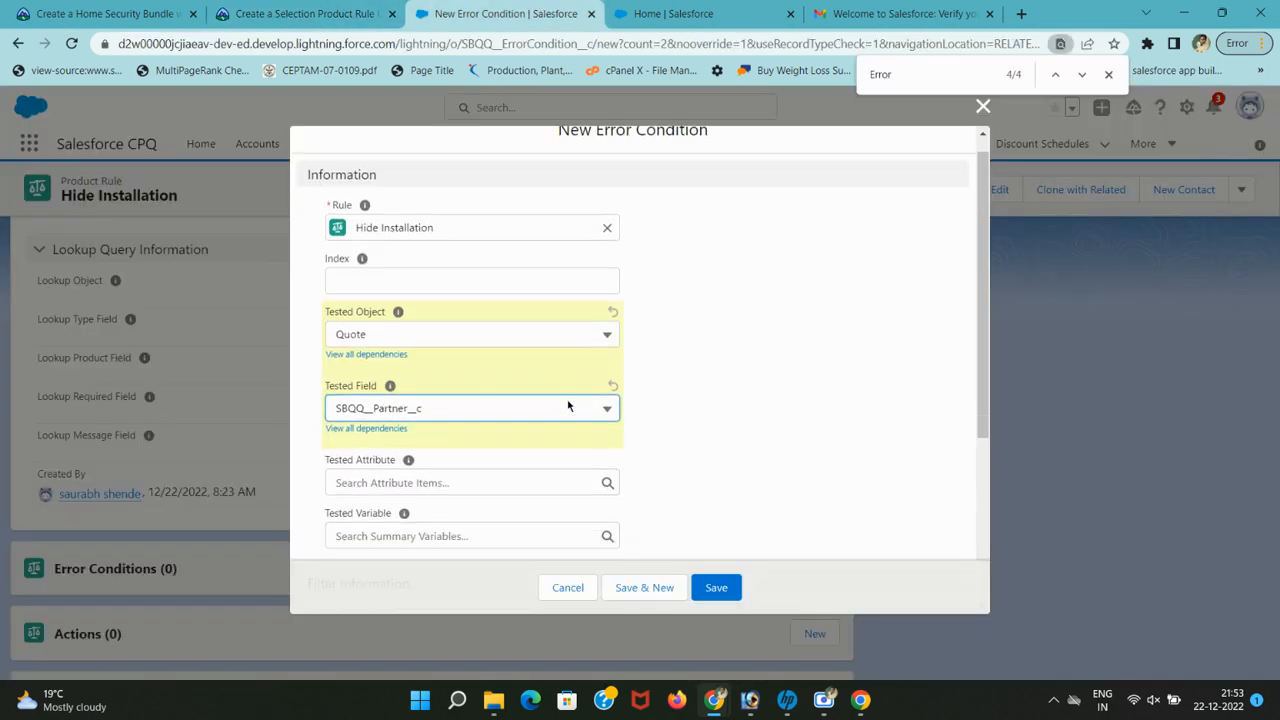
{"action": "left_click", "coordinate": [428, 492]}
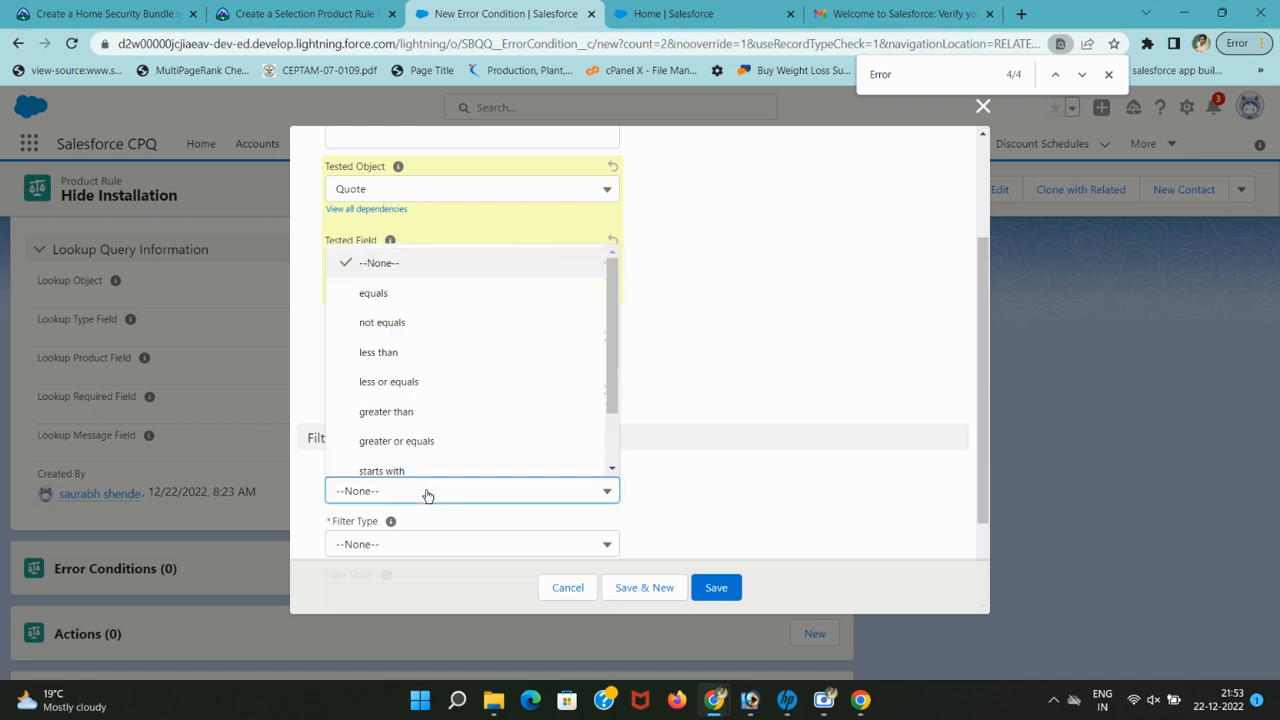
{"action": "left_click", "coordinate": [385, 322]}
{"action": "left_click", "coordinate": [312, 10]}
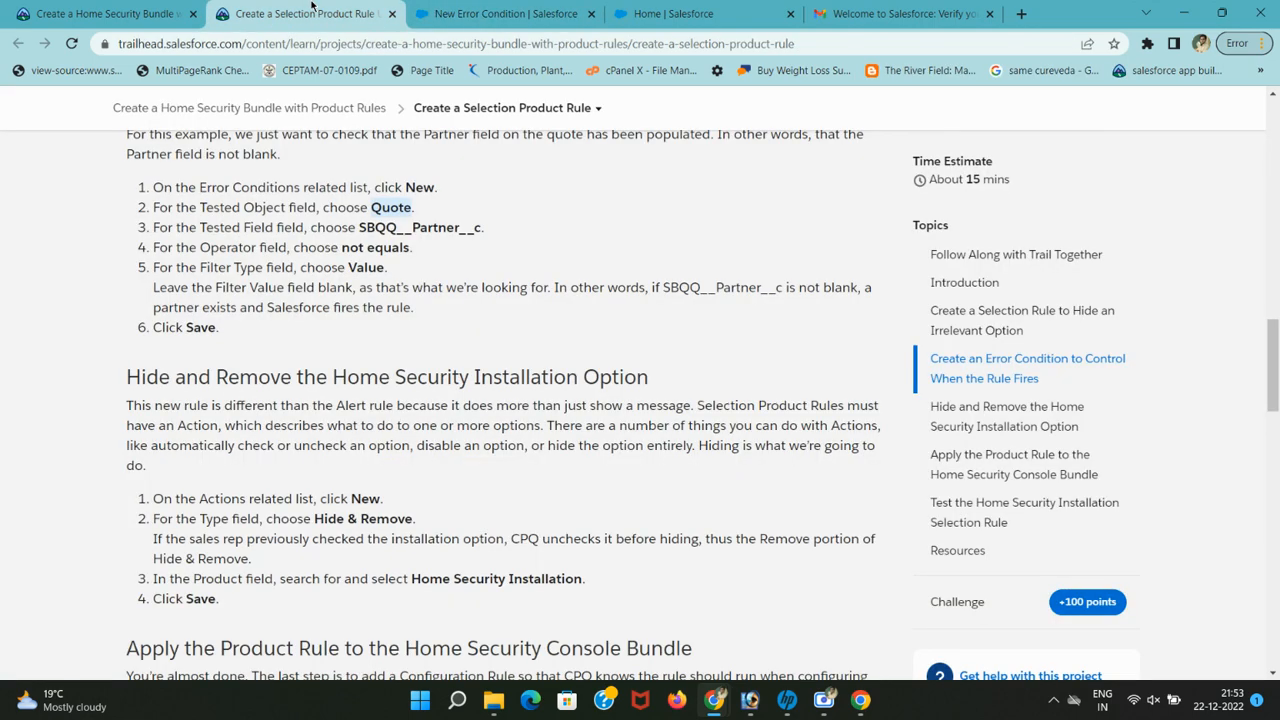
{"action": "left_click_drag", "start_coordinate": [192, 252], "coordinate": [419, 246]}
{"action": "left_click", "coordinate": [500, 14]}
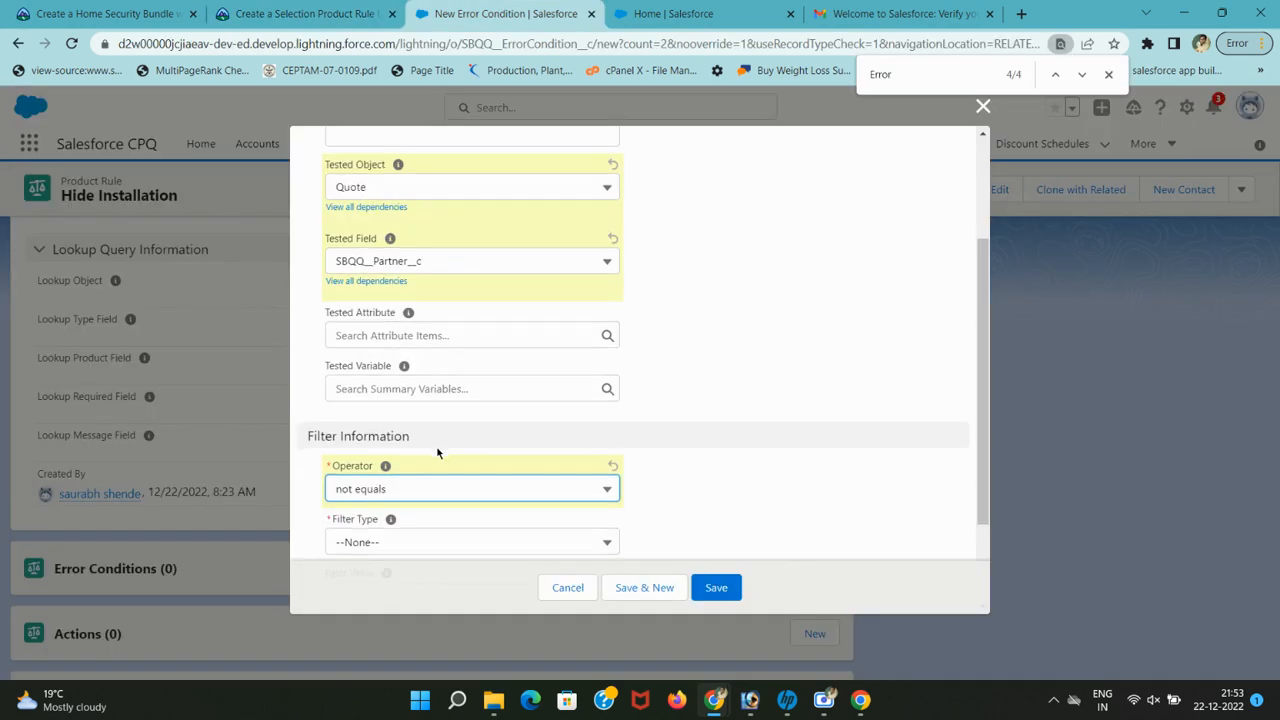
Read the Filter Type instruction in Trailhead and set the error condition's Filter Type to Value.
{"action": "scroll", "coordinate": [438, 454], "scroll_direction": "down", "scroll_amount": 2}
{"action": "left_click", "coordinate": [345, 8]}
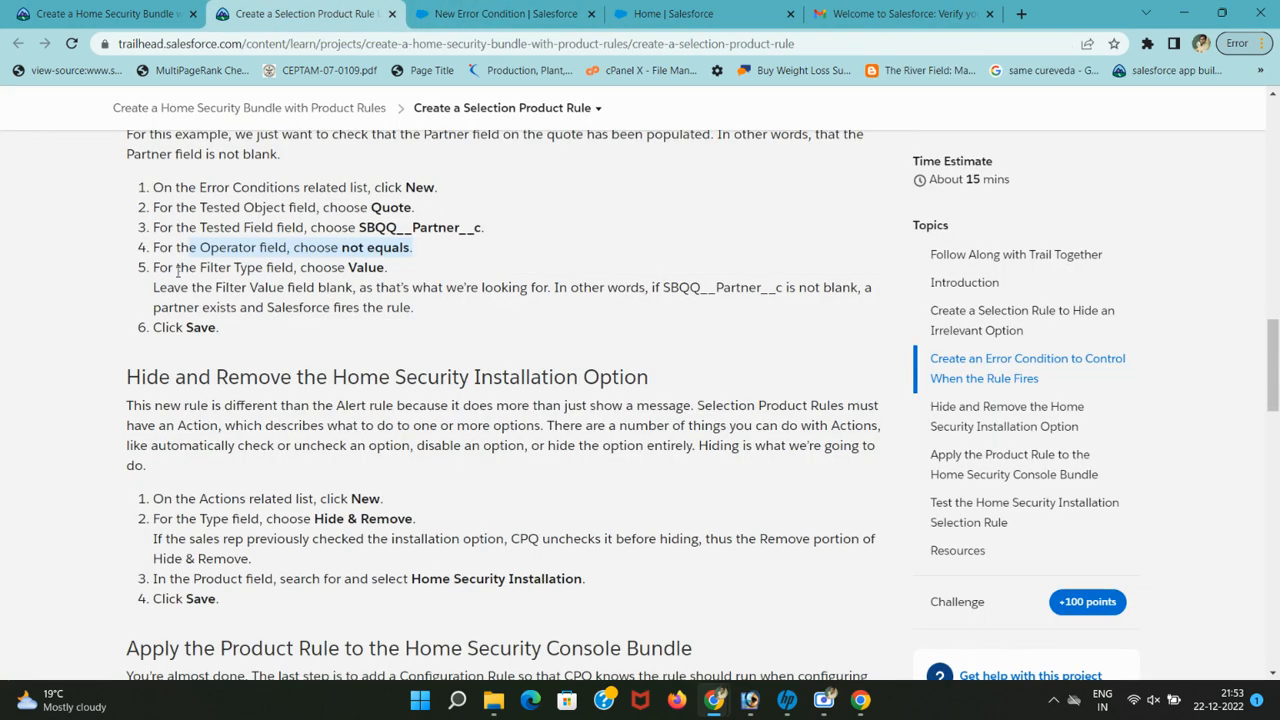
{"action": "left_click_drag", "start_coordinate": [178, 270], "coordinate": [390, 268]}
{"action": "left_click", "coordinate": [455, 14]}
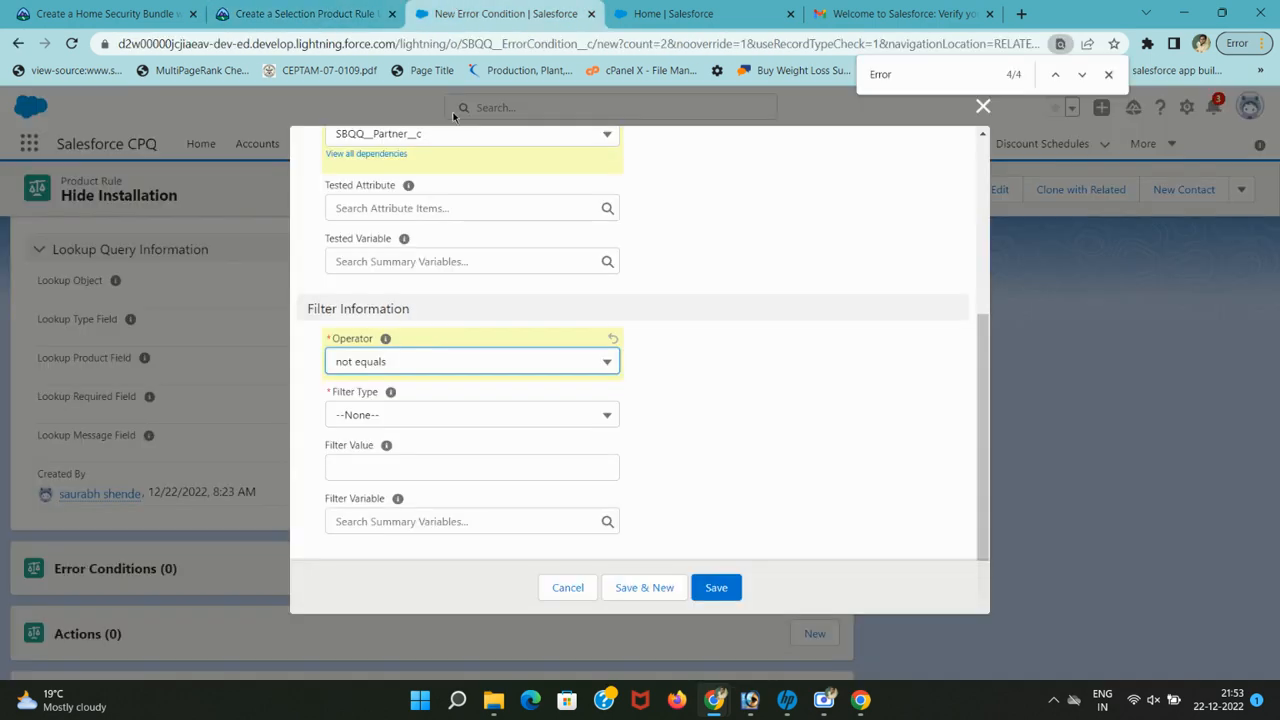
{"action": "left_click", "coordinate": [428, 414]}
{"action": "left_click", "coordinate": [416, 503]}
Review the Filter Value note in Trailhead, save the error condition with that field blank, and close the page search.
{"action": "left_click", "coordinate": [330, 8]}
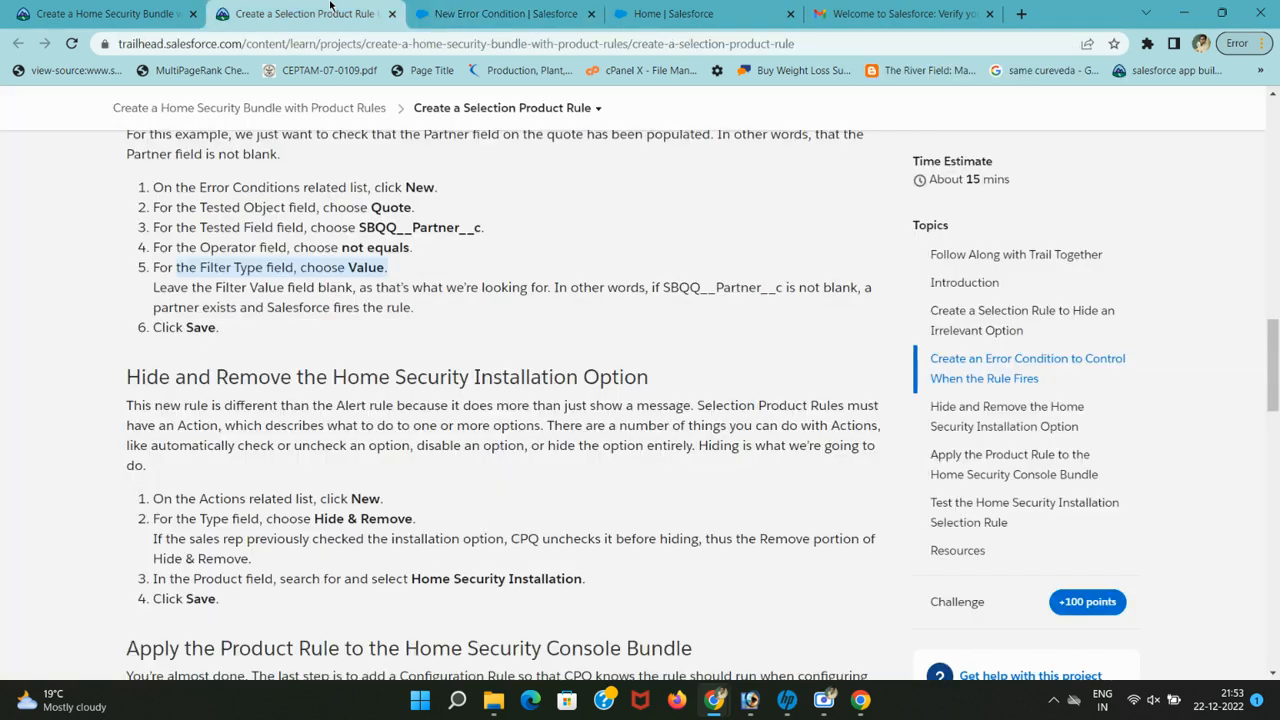
{"action": "left_click_drag", "start_coordinate": [250, 290], "coordinate": [510, 316]}
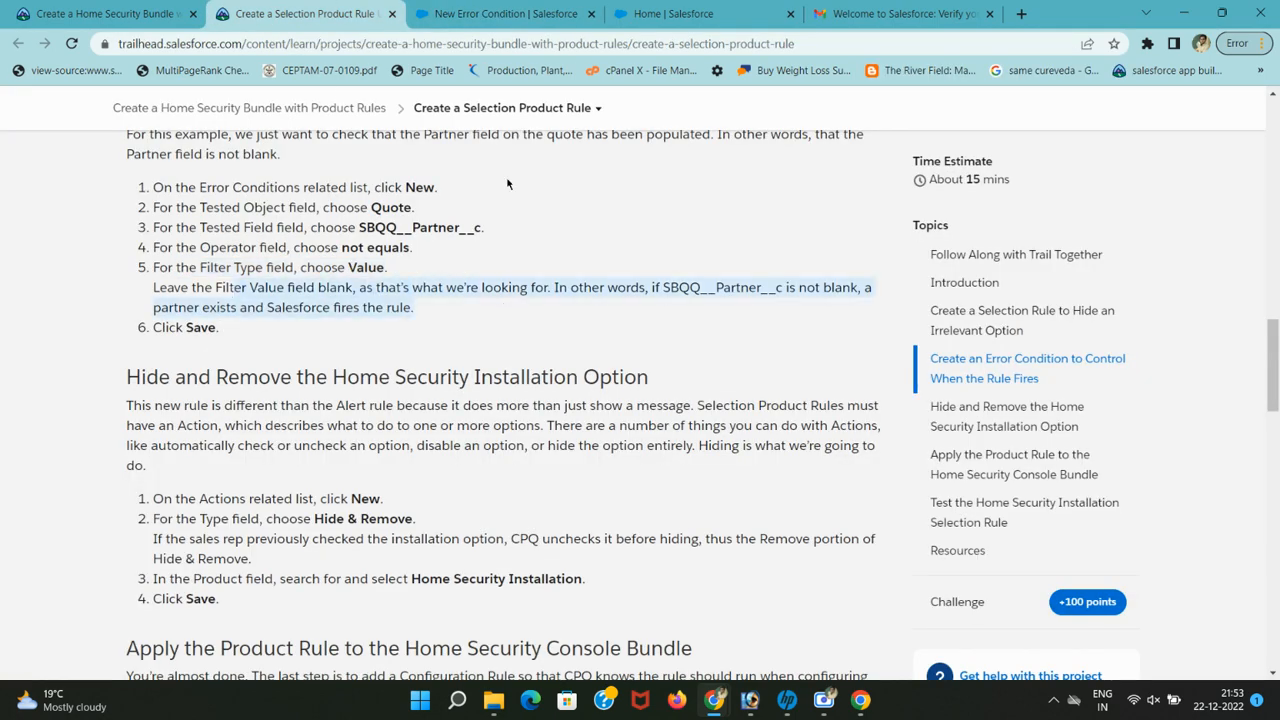
{"action": "left_click", "coordinate": [505, 14]}
{"action": "left_click", "coordinate": [716, 588]}
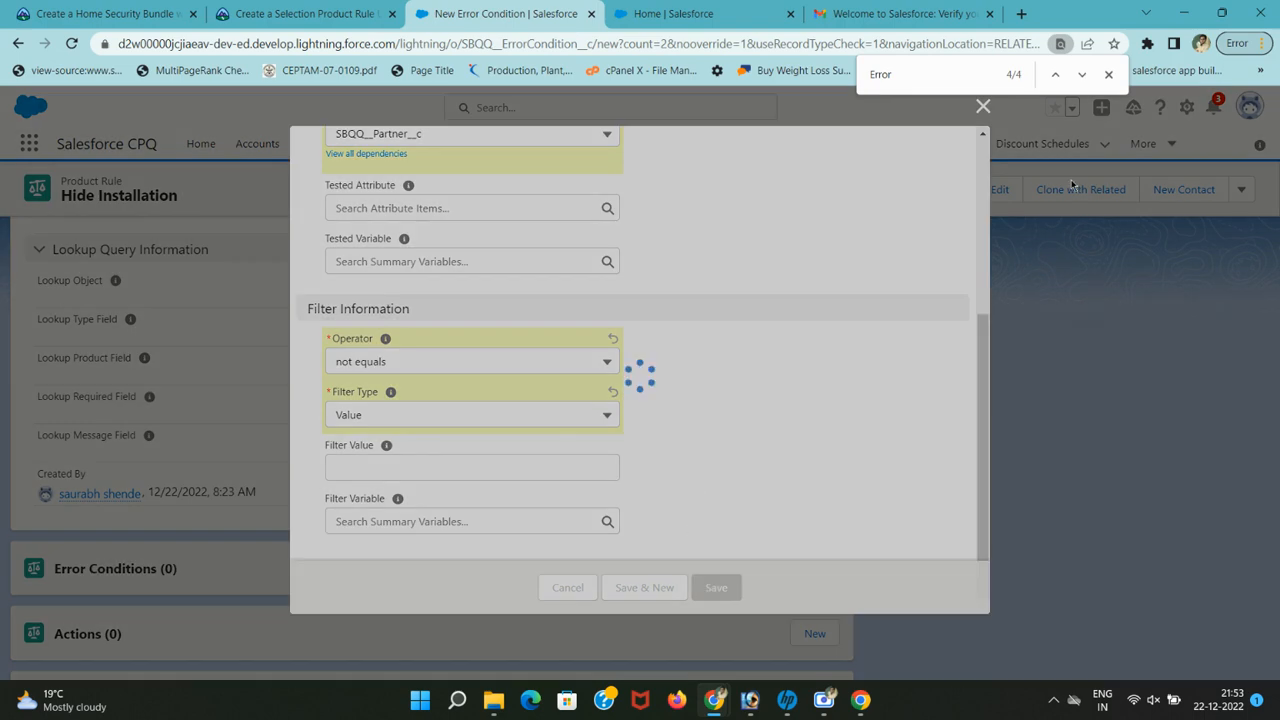
{"action": "left_click", "coordinate": [1108, 74]}
Read the Trailhead section on hiding the installation option and start a new product action from the Hide Installation rule's Actions related list.
{"action": "left_click", "coordinate": [276, 7]}
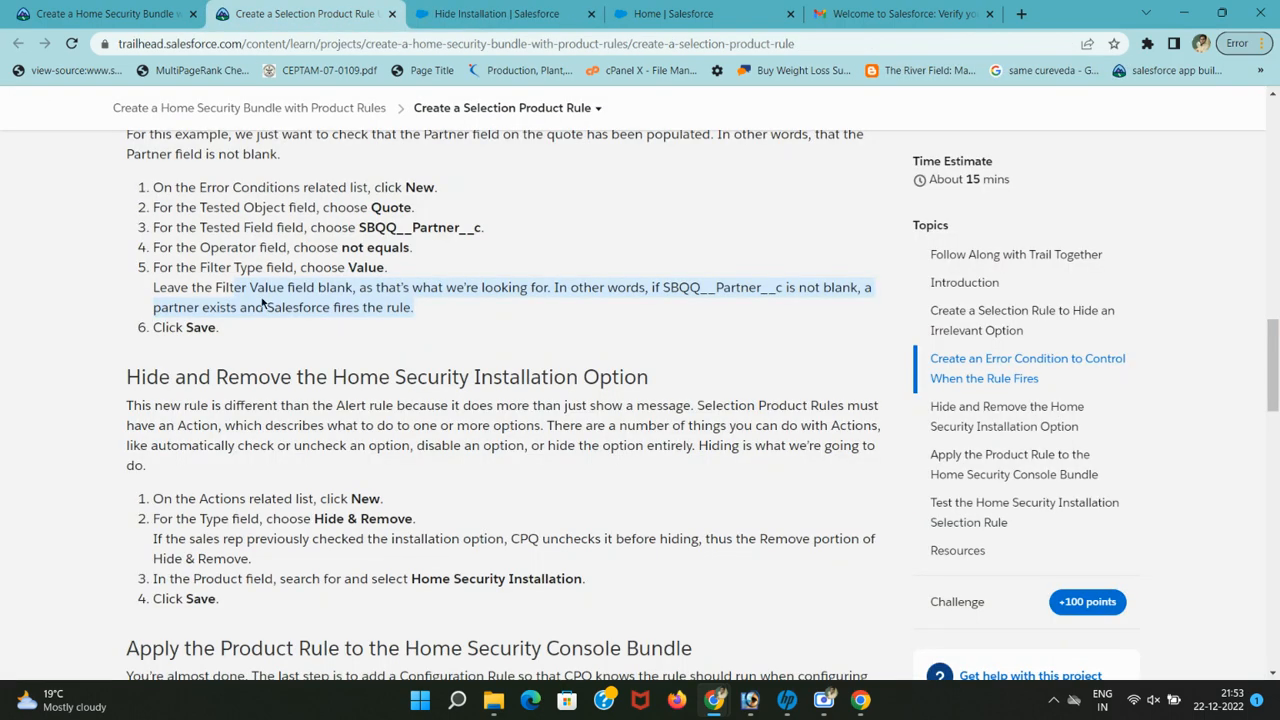
{"action": "scroll", "coordinate": [263, 302], "scroll_direction": "down", "scroll_amount": 2}
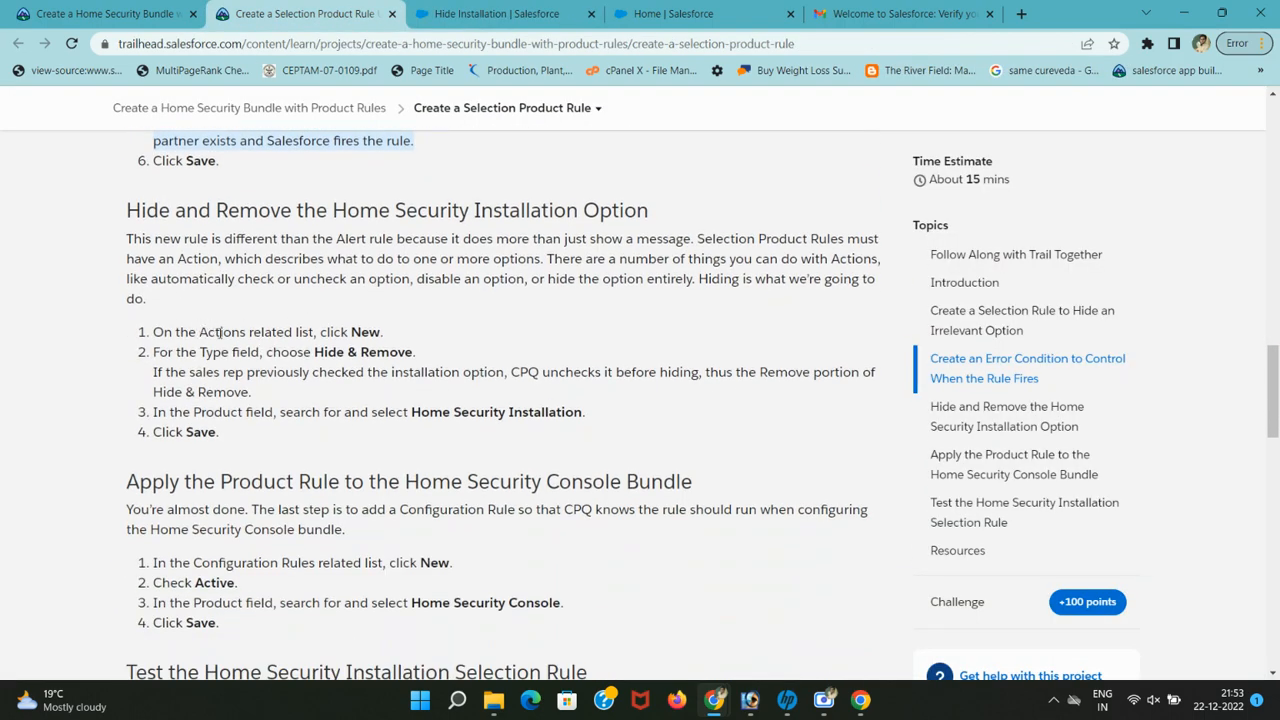
{"action": "left_click_drag", "start_coordinate": [213, 331], "coordinate": [422, 336]}
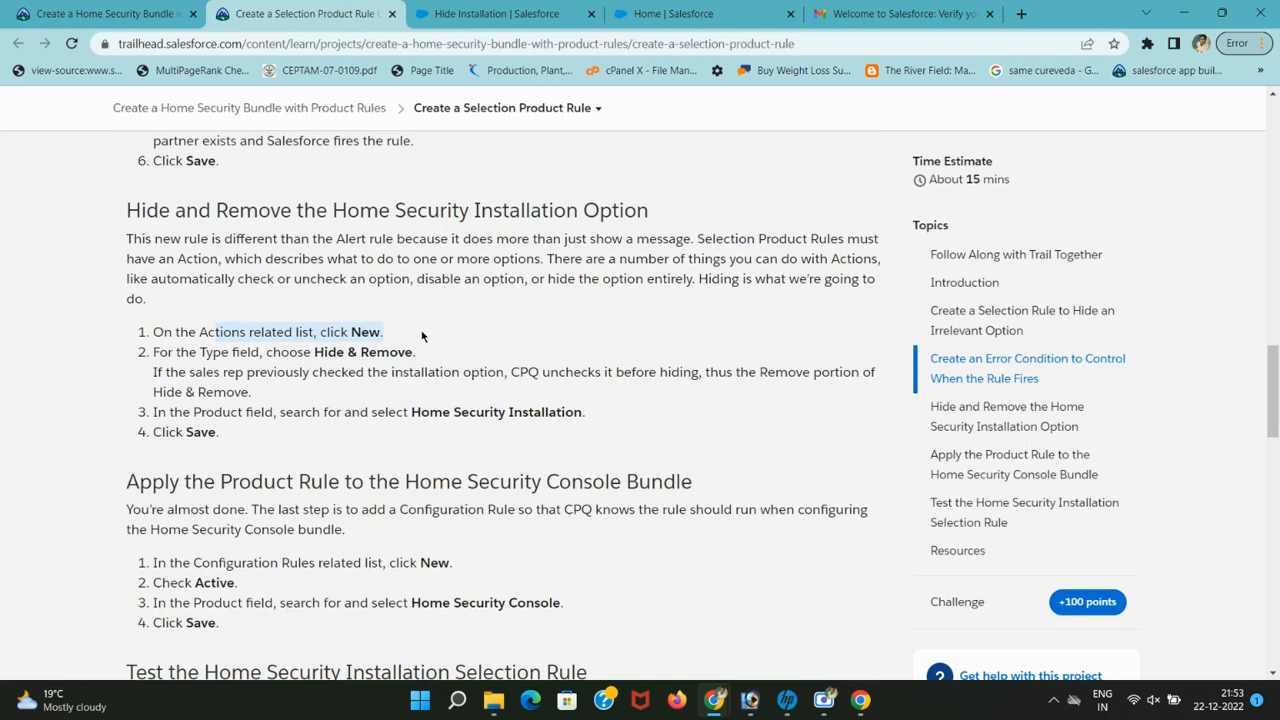
{"action": "double_click", "coordinate": [223, 334]}
{"action": "left_click", "coordinate": [410, 8]}
{"action": "key", "text": "ctrl+f"}
{"action": "type", "text": "Actions"}
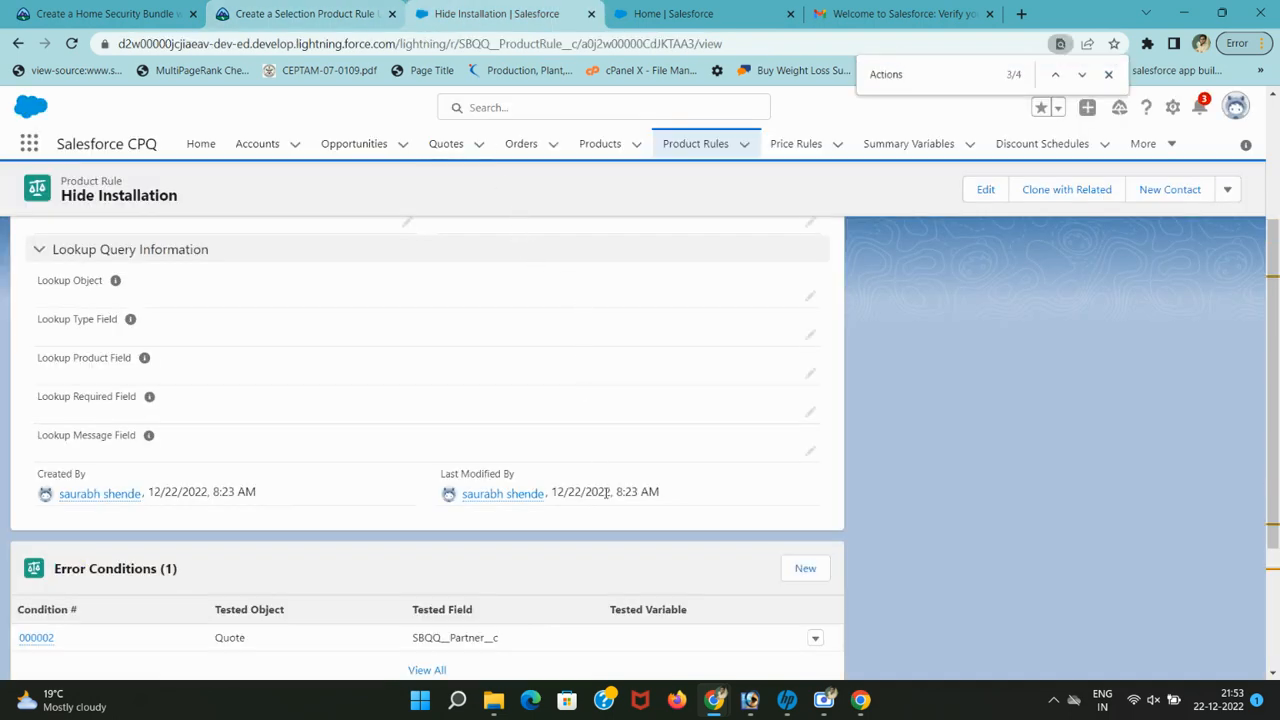
{"action": "key", "text": "Return"}
{"action": "left_click", "coordinate": [810, 515]}
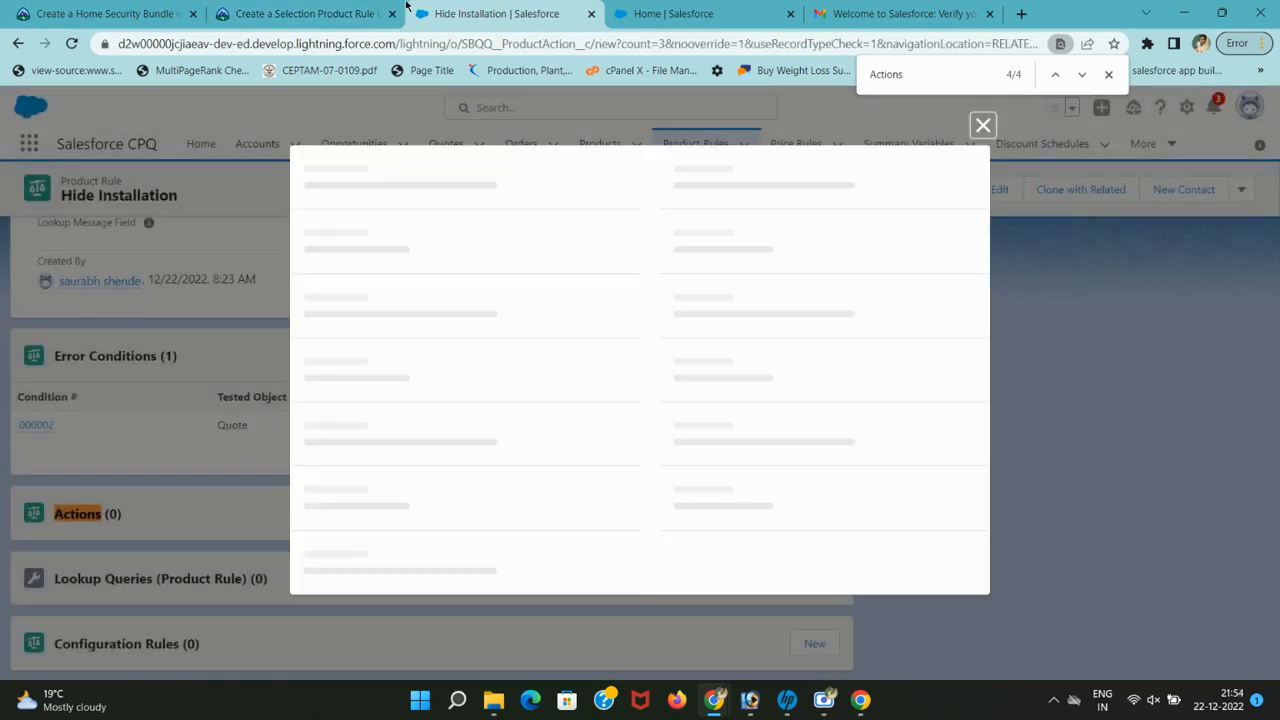
Check the Type instruction in Trailhead and set the new product action's Type to Hide & Remove.
{"action": "left_click", "coordinate": [343, 8]}
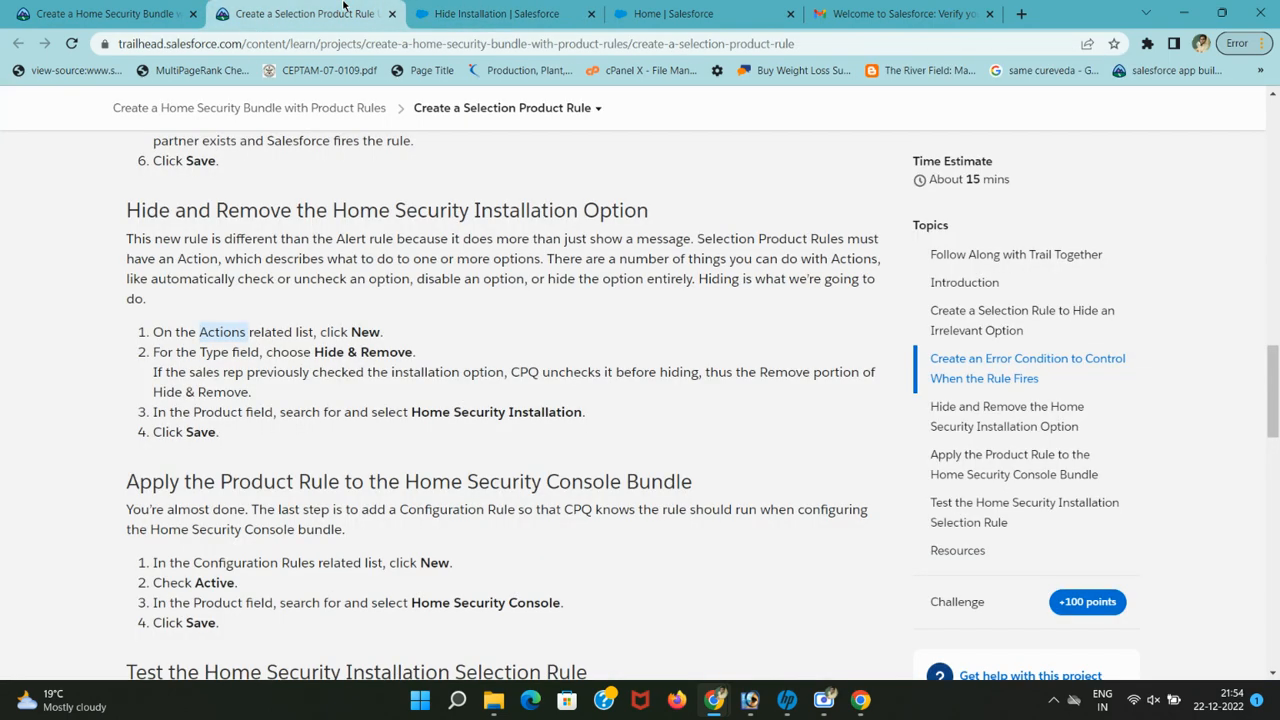
{"action": "double_click", "coordinate": [362, 334]}
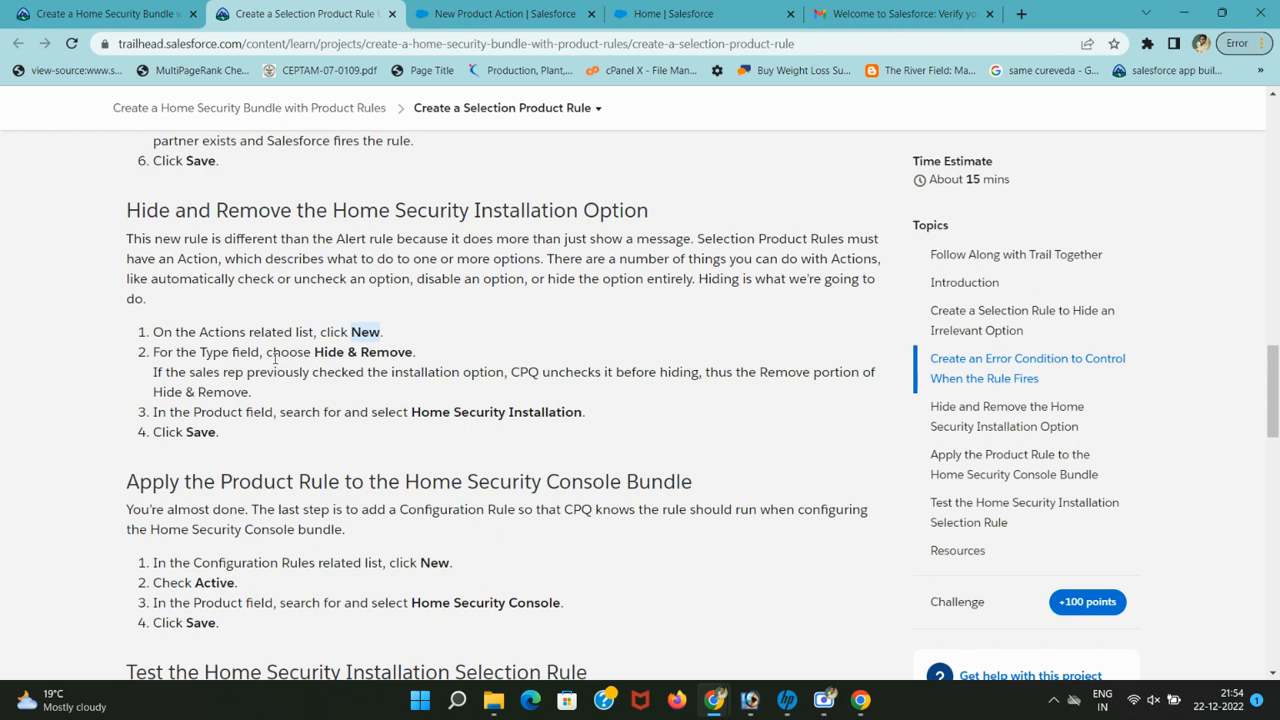
{"action": "left_click_drag", "start_coordinate": [220, 352], "coordinate": [416, 354]}
{"action": "left_click", "coordinate": [505, 13]}
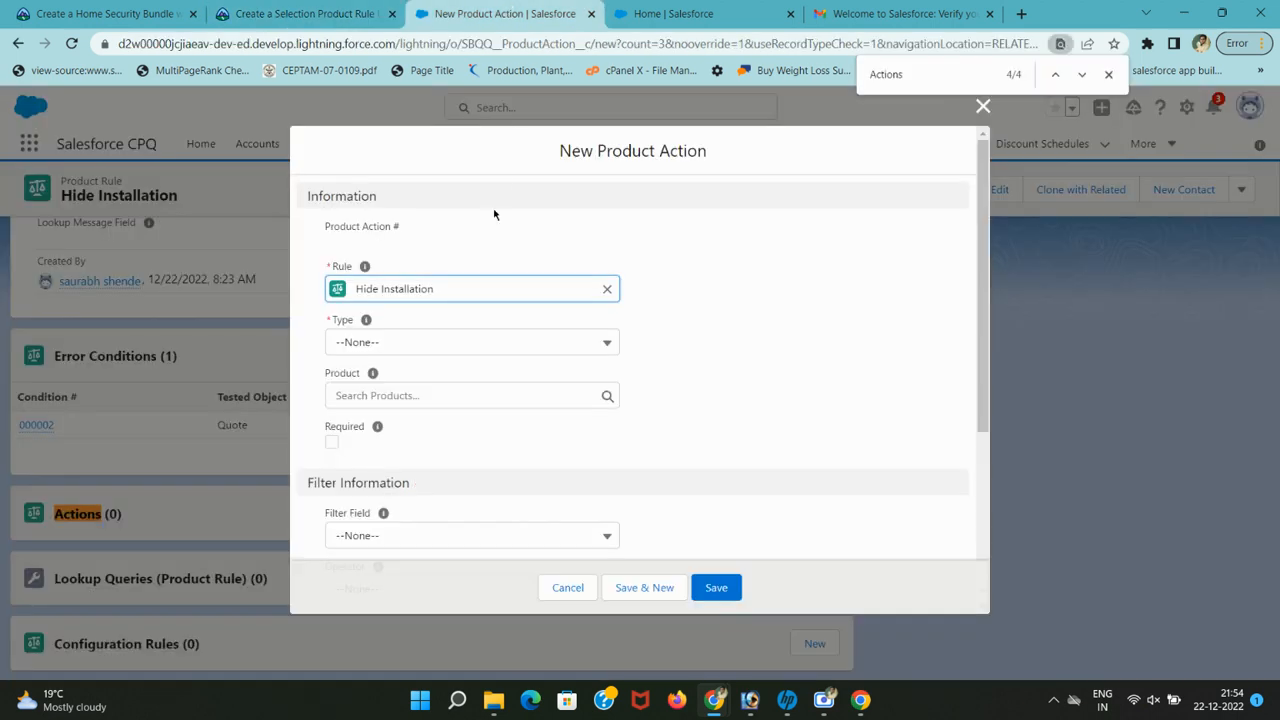
{"action": "left_click", "coordinate": [482, 344]}
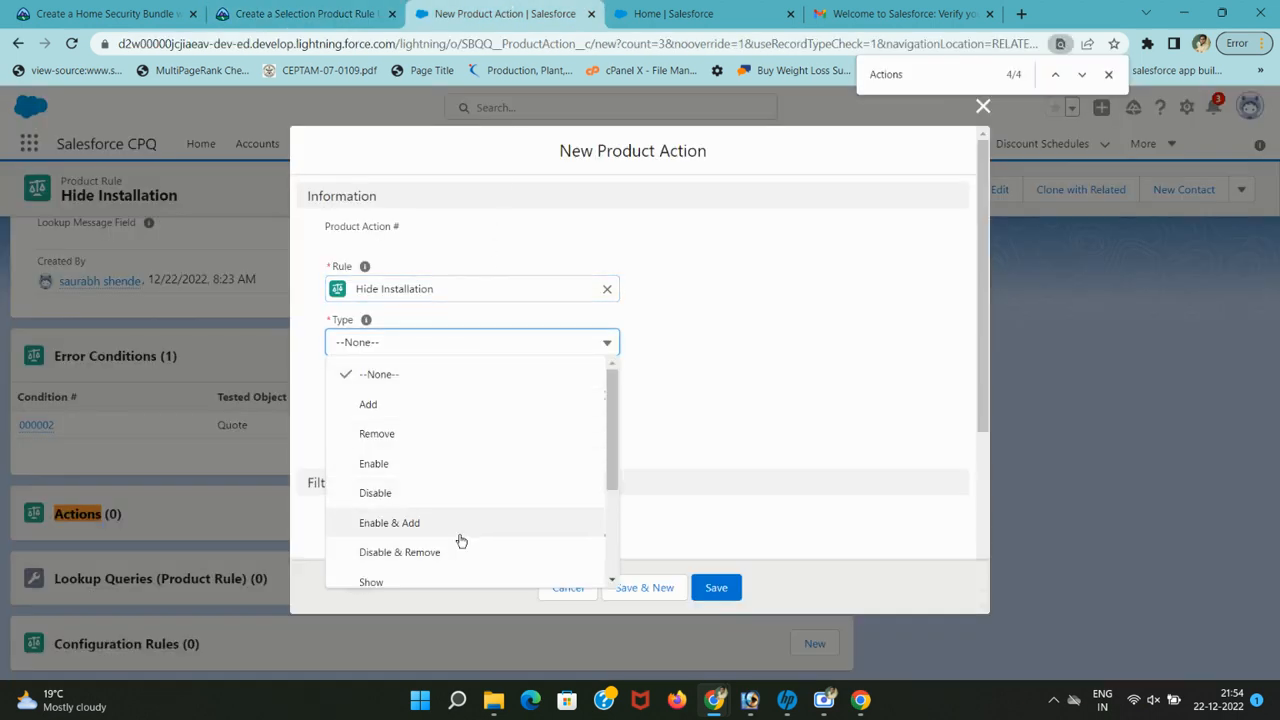
{"action": "scroll", "coordinate": [460, 540], "scroll_direction": "down", "scroll_amount": 2}
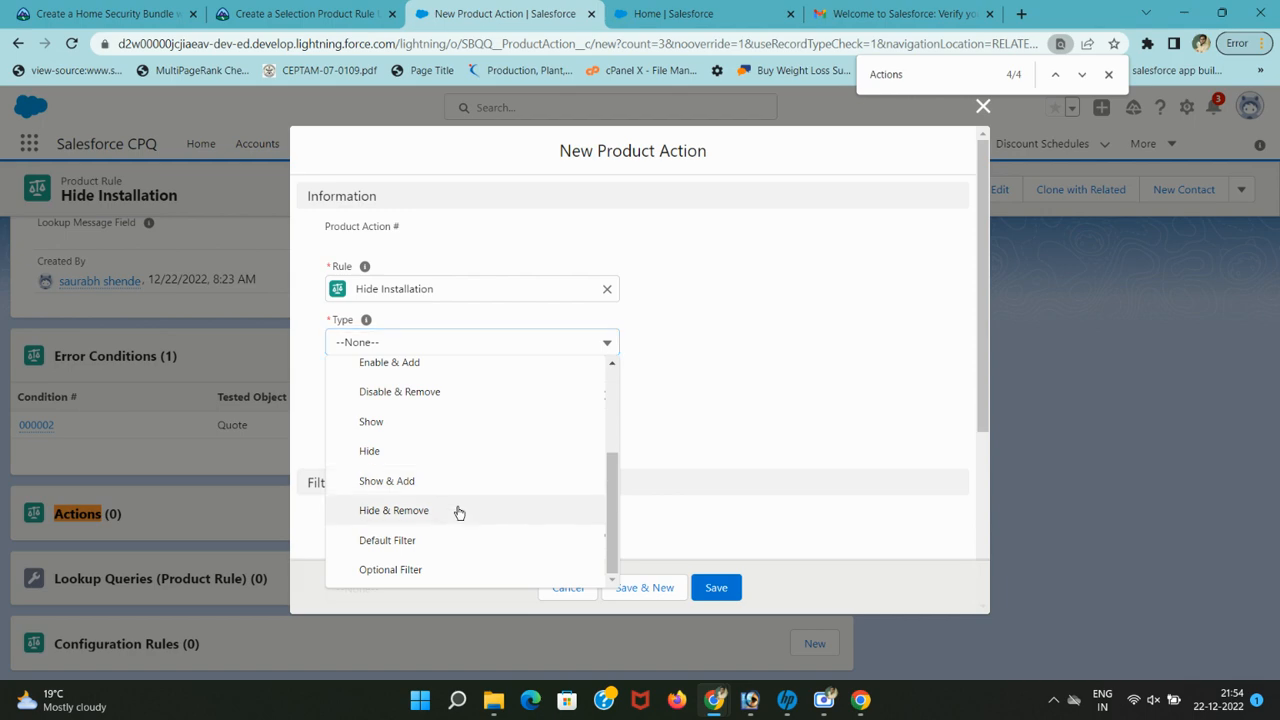
{"action": "left_click", "coordinate": [459, 511]}
Read the Product instruction in Trailhead and select Home Security Installation as the product action's Product.
{"action": "left_click", "coordinate": [270, 6]}
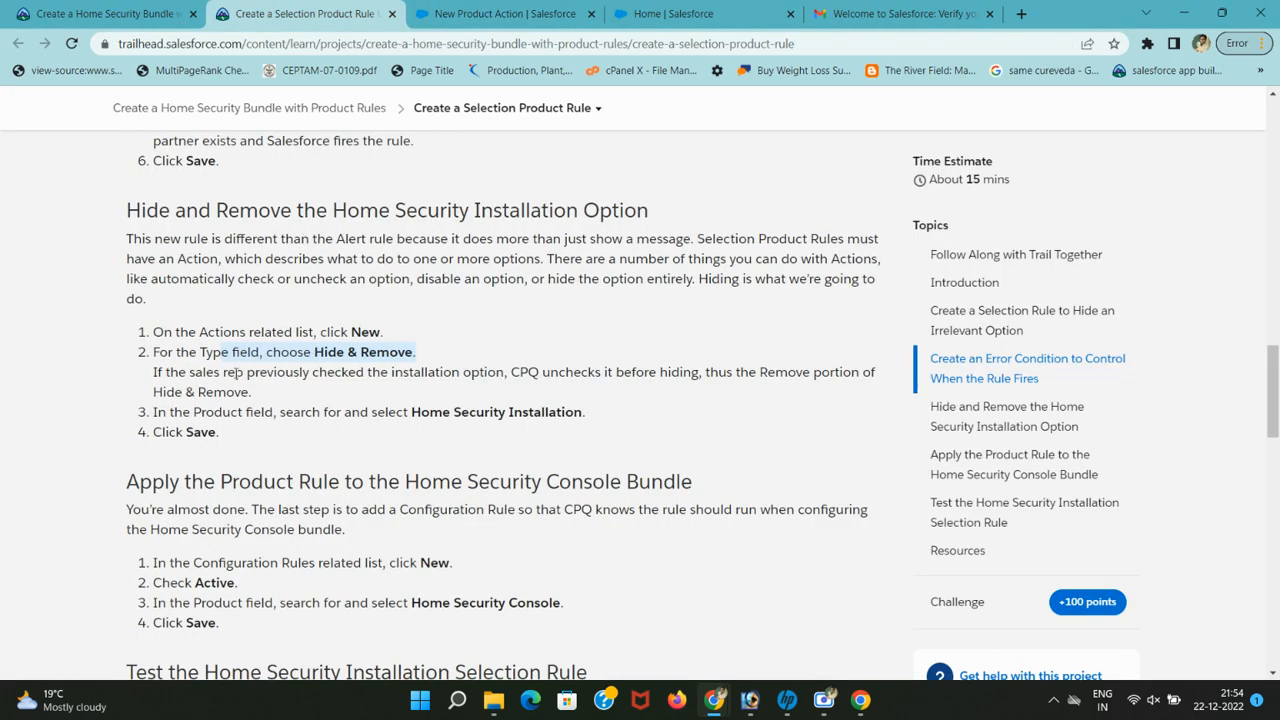
{"action": "left_click_drag", "start_coordinate": [223, 372], "coordinate": [305, 393]}
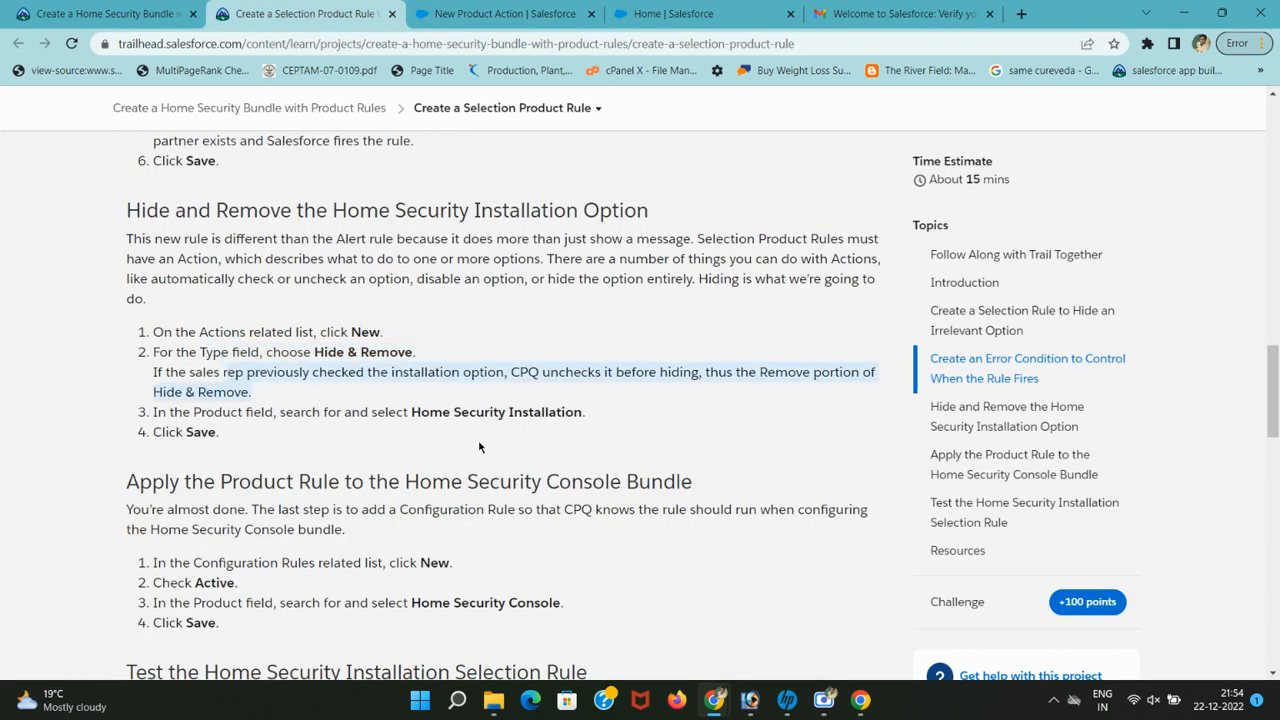
{"action": "left_click_drag", "start_coordinate": [412, 413], "coordinate": [563, 412]}
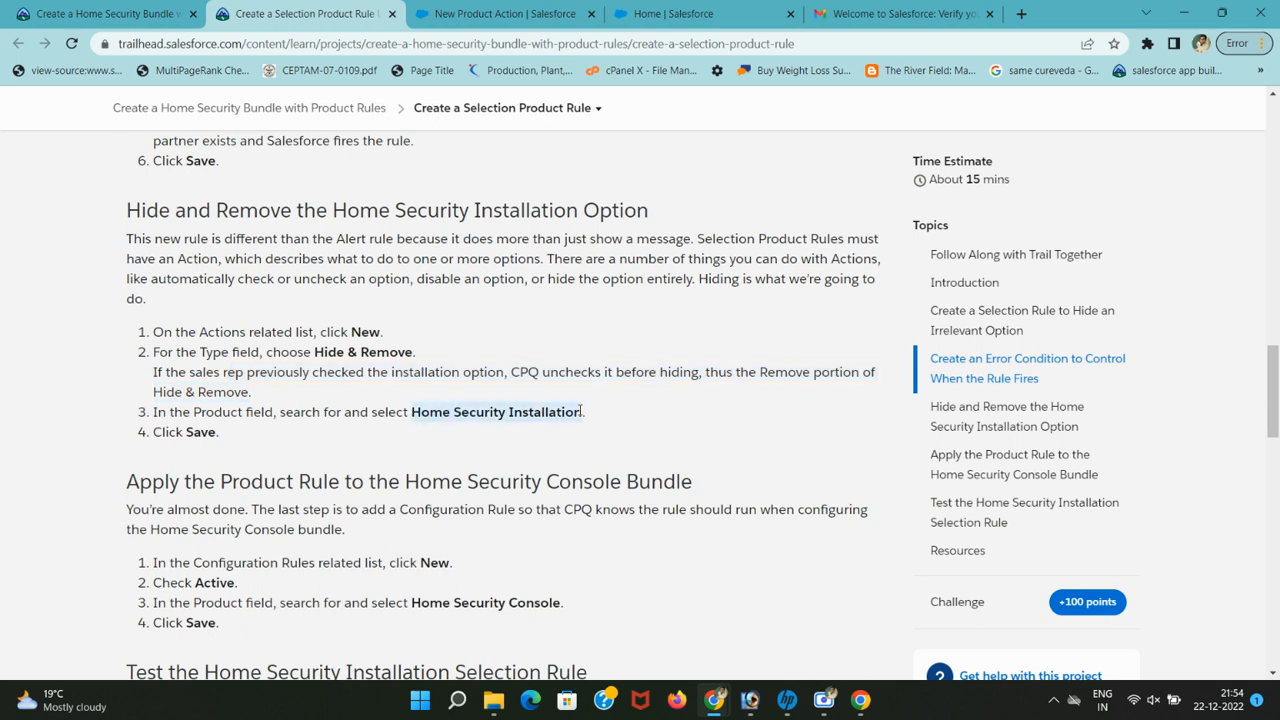
{"action": "left_click", "coordinate": [418, 7]}
{"action": "left_click", "coordinate": [443, 398]}
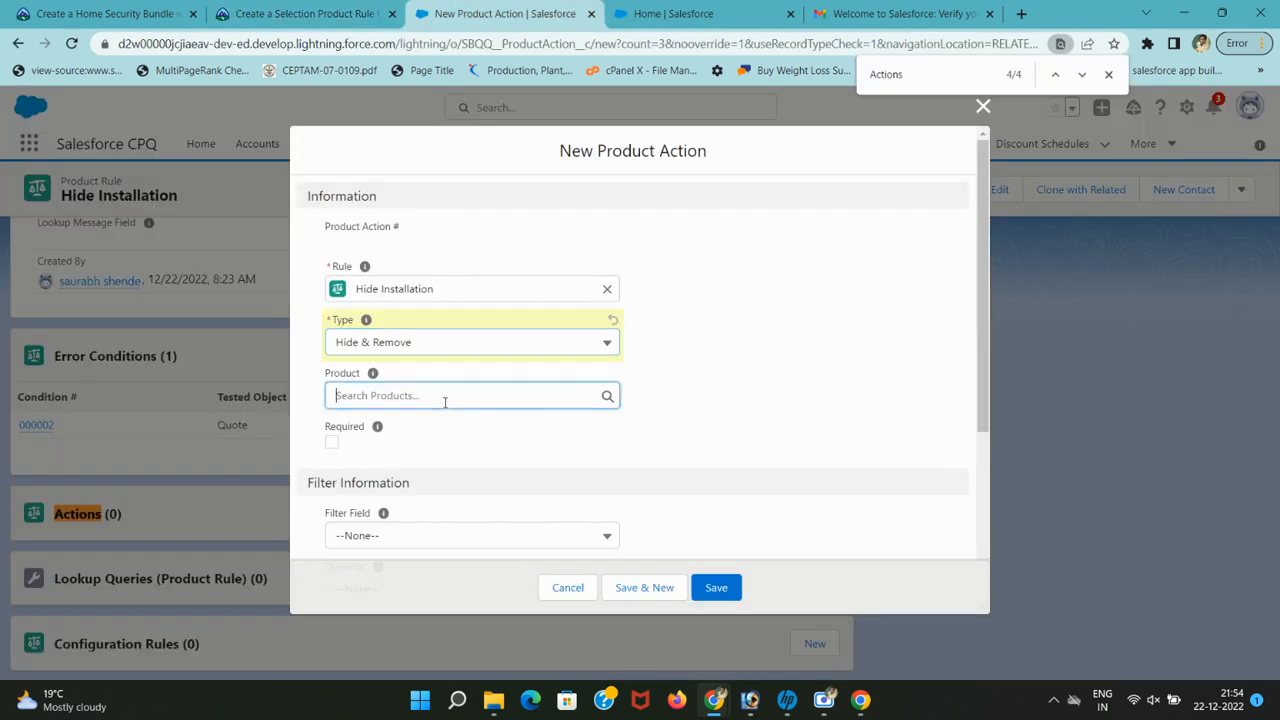
{"action": "type", "text": "Home Security Installation"}
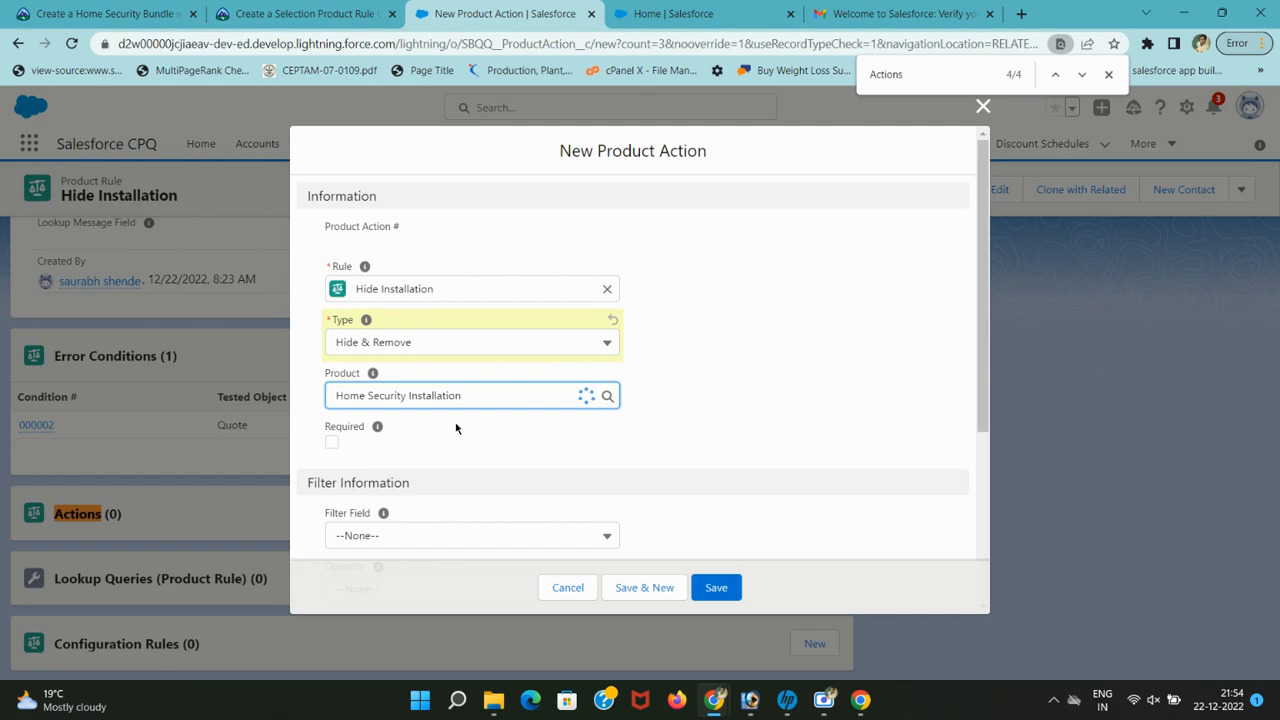
{"action": "left_click", "coordinate": [450, 460]}
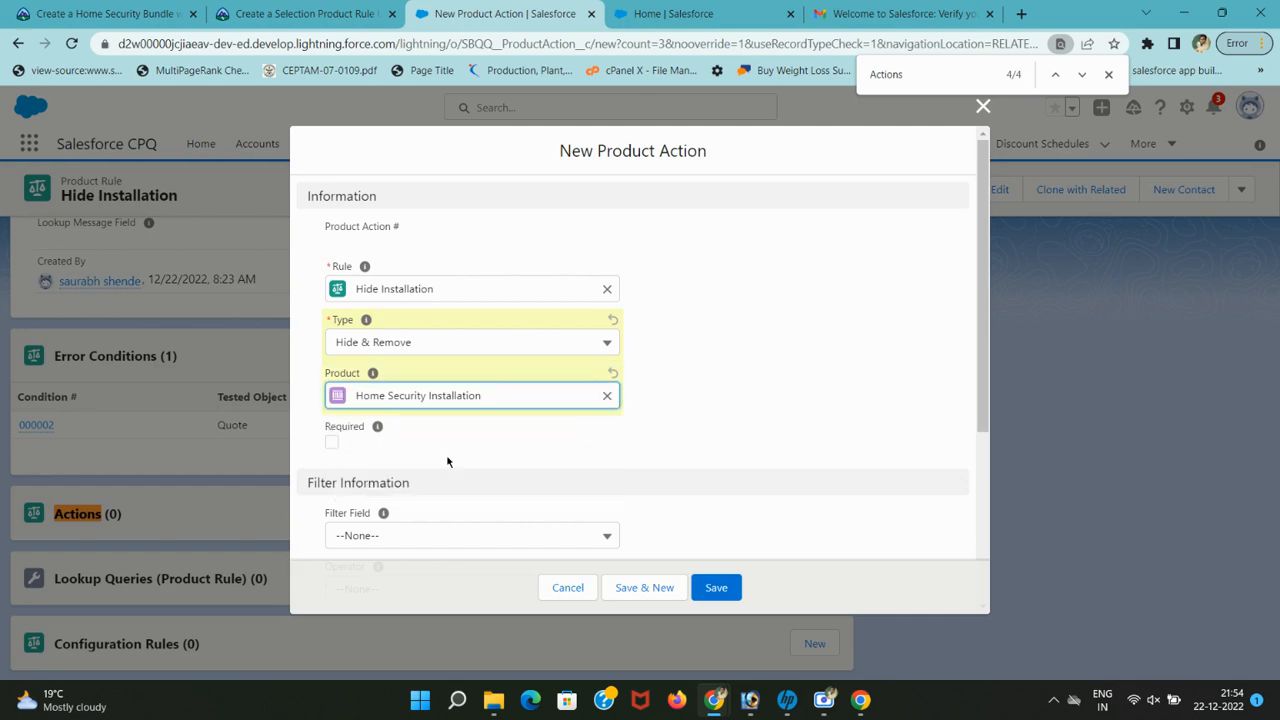
Check the remaining action instructions in Trailhead and save the new product action.
{"action": "left_click", "coordinate": [293, 8]}
{"action": "scroll", "coordinate": [367, 418], "scroll_direction": "down", "scroll_amount": 2}
{"action": "left_click", "coordinate": [478, 8]}
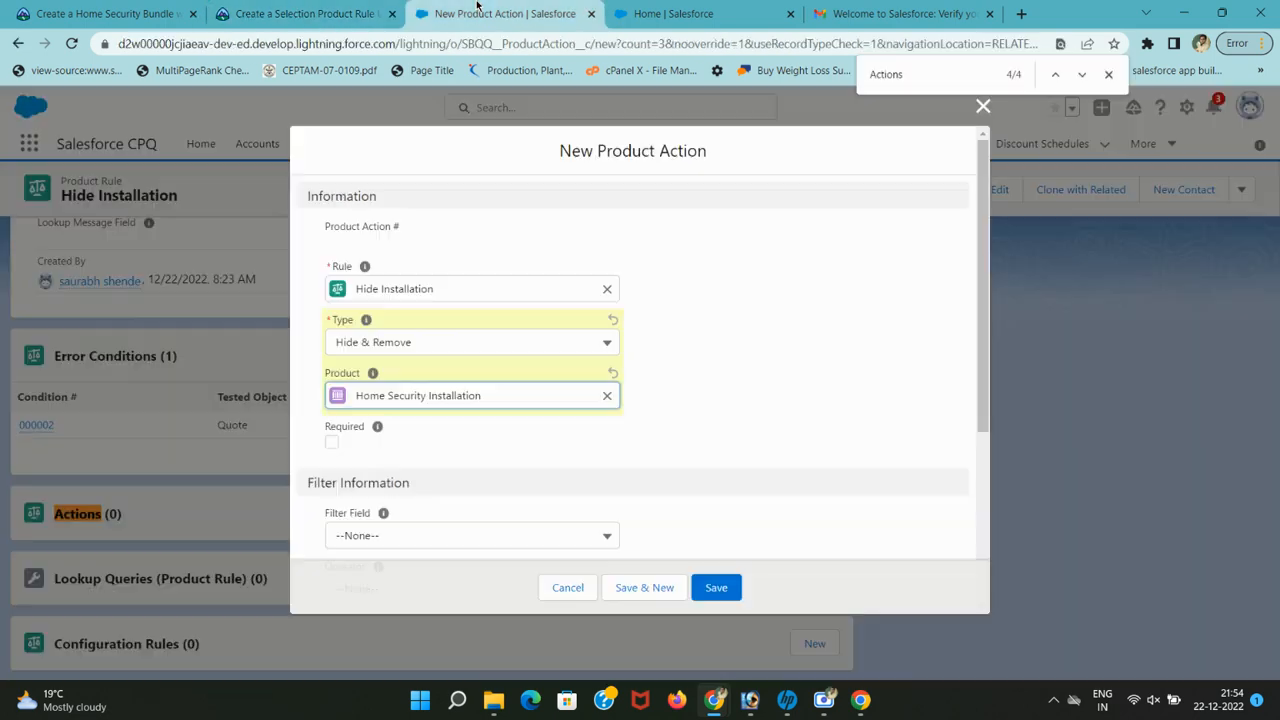
{"action": "left_click", "coordinate": [714, 588]}
Copy the word Configuration from the Trailhead instructions and use it to find the Configuration Rules related list on the Hide Installation rule.
{"action": "left_click", "coordinate": [309, 14]}
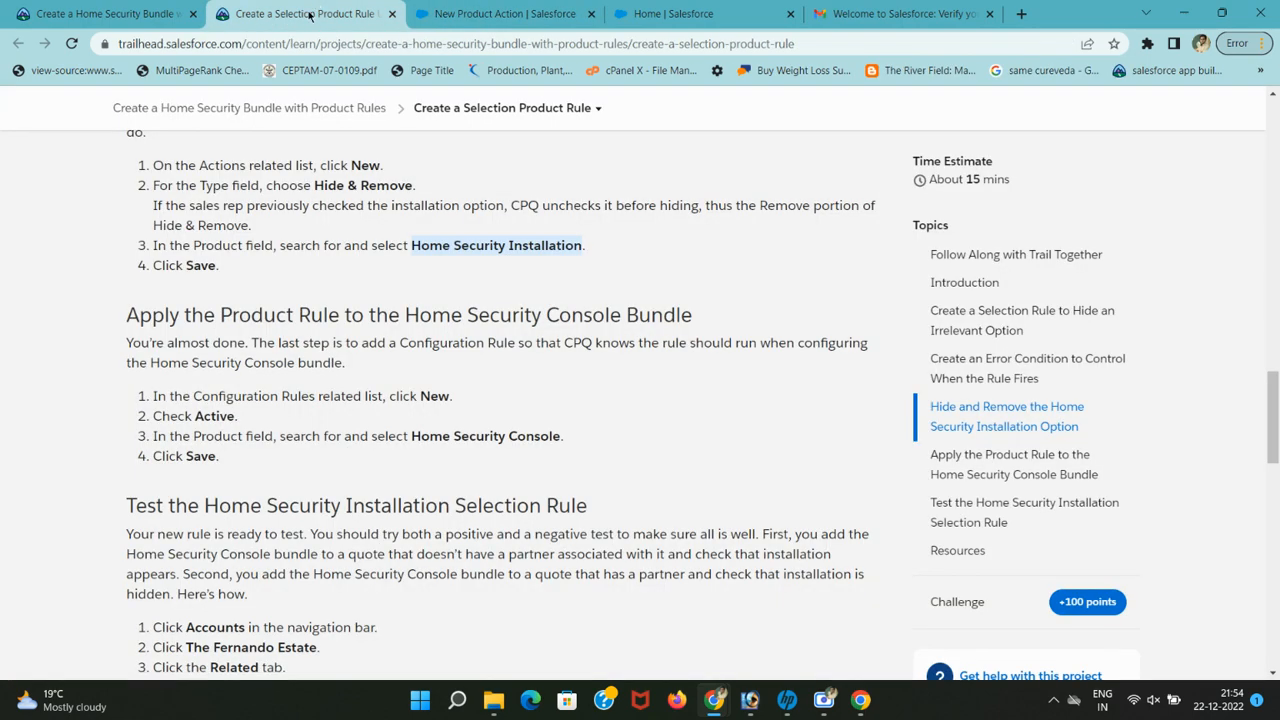
{"action": "double_click", "coordinate": [219, 397]}
{"action": "key", "text": "ctrl+c"}
{"action": "left_click", "coordinate": [421, 10]}
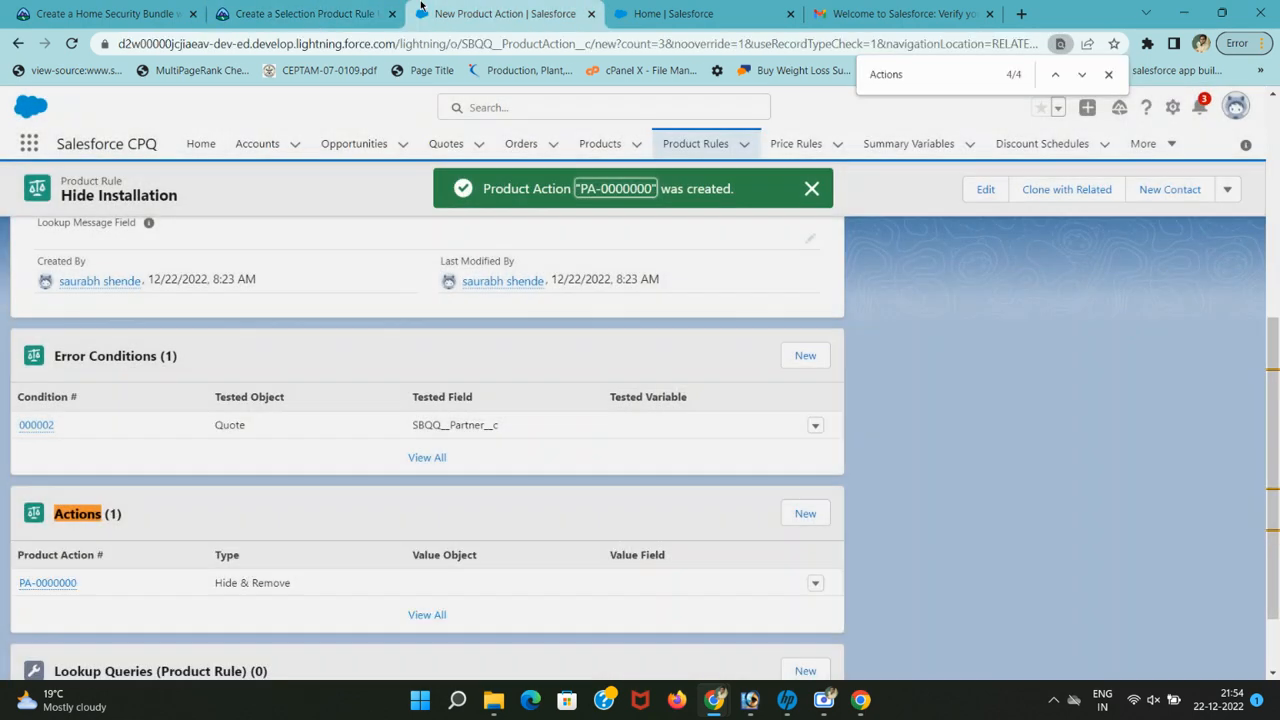
{"action": "key", "text": "ctrl+f"}
{"action": "key", "text": "ctrl+v"}
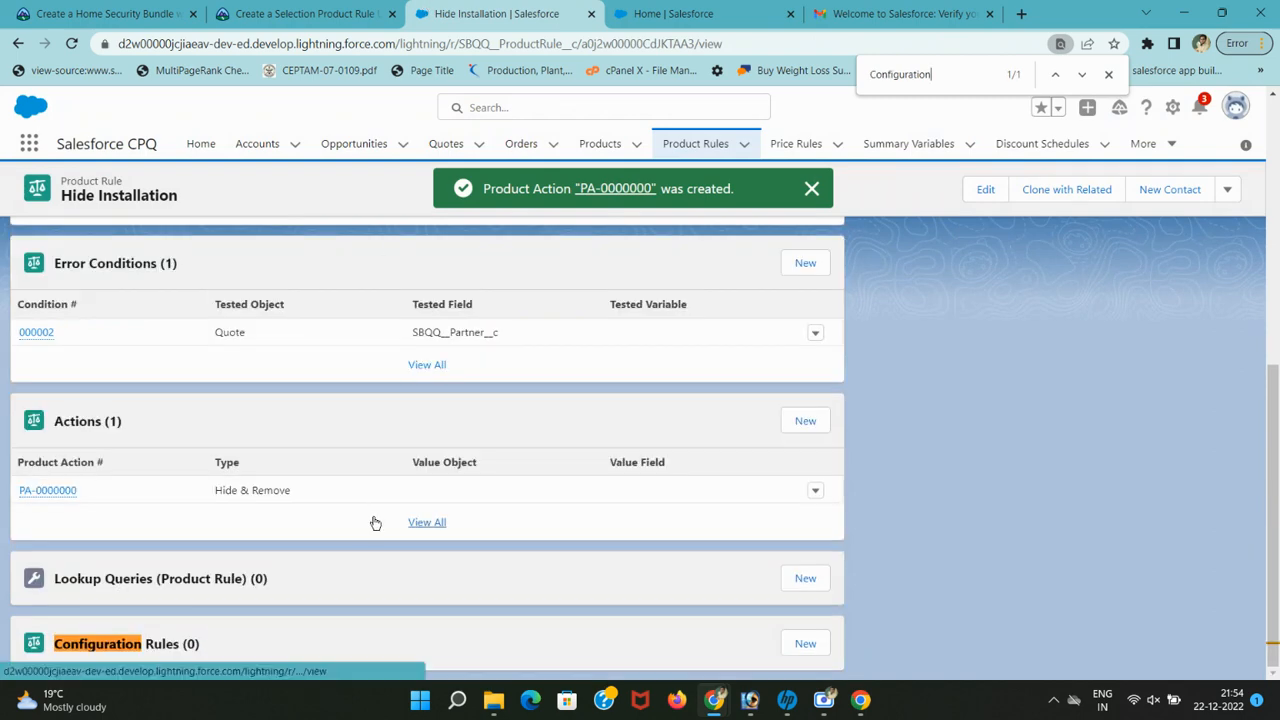
Start a new configuration rule for Hide Installation, check its settings in the Trailhead instructions and mark it Active.
{"action": "left_click", "coordinate": [790, 645]}
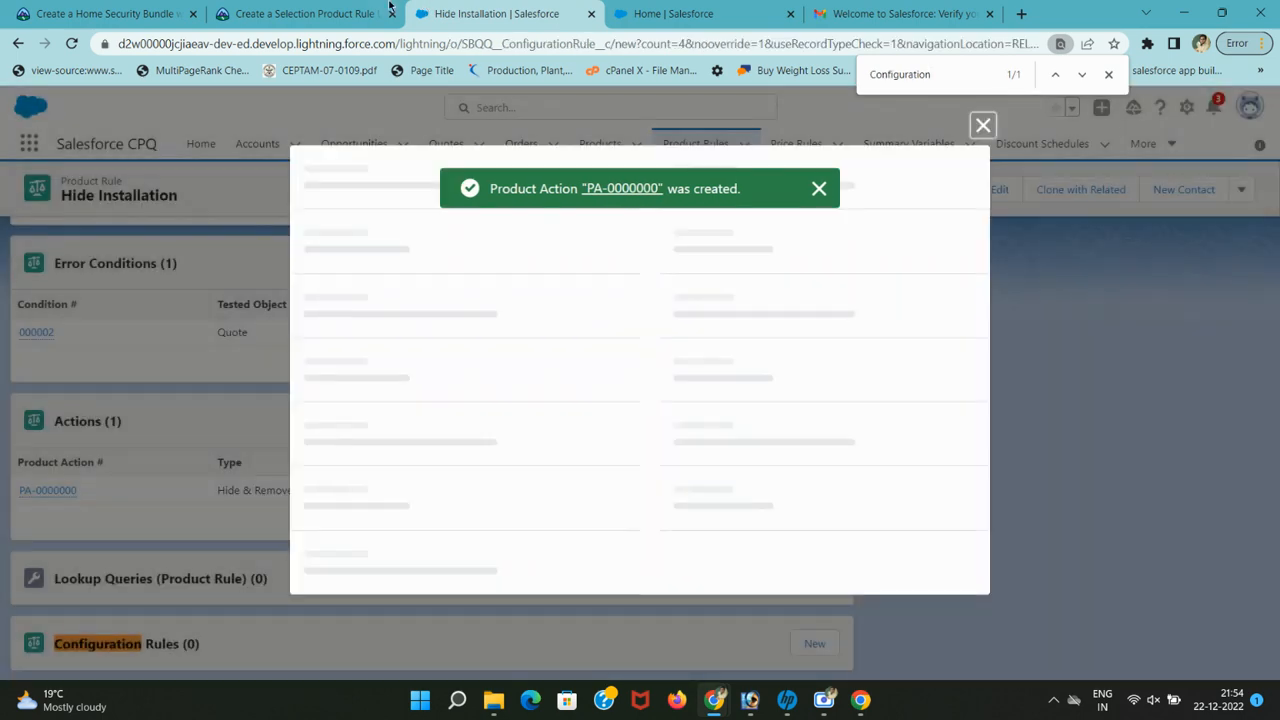
{"action": "left_click", "coordinate": [386, 7]}
{"action": "left_click_drag", "start_coordinate": [194, 418], "coordinate": [236, 418]}
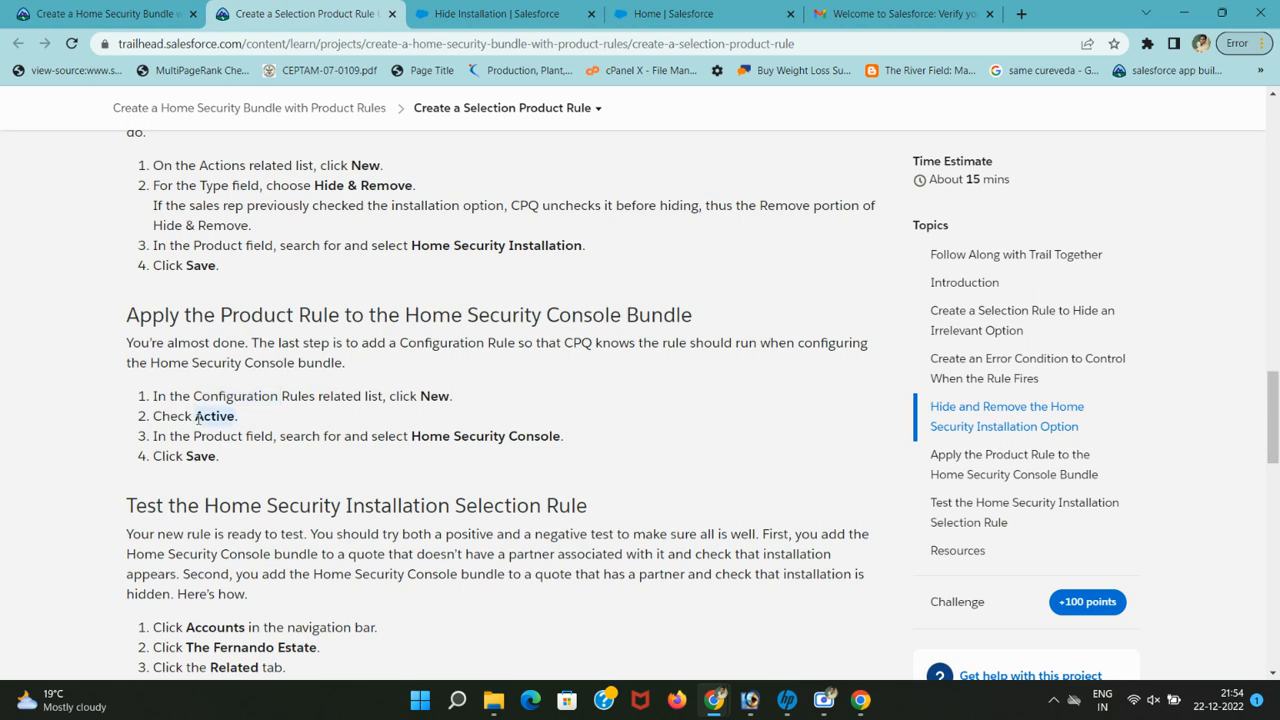
{"action": "left_click", "coordinate": [500, 14]}
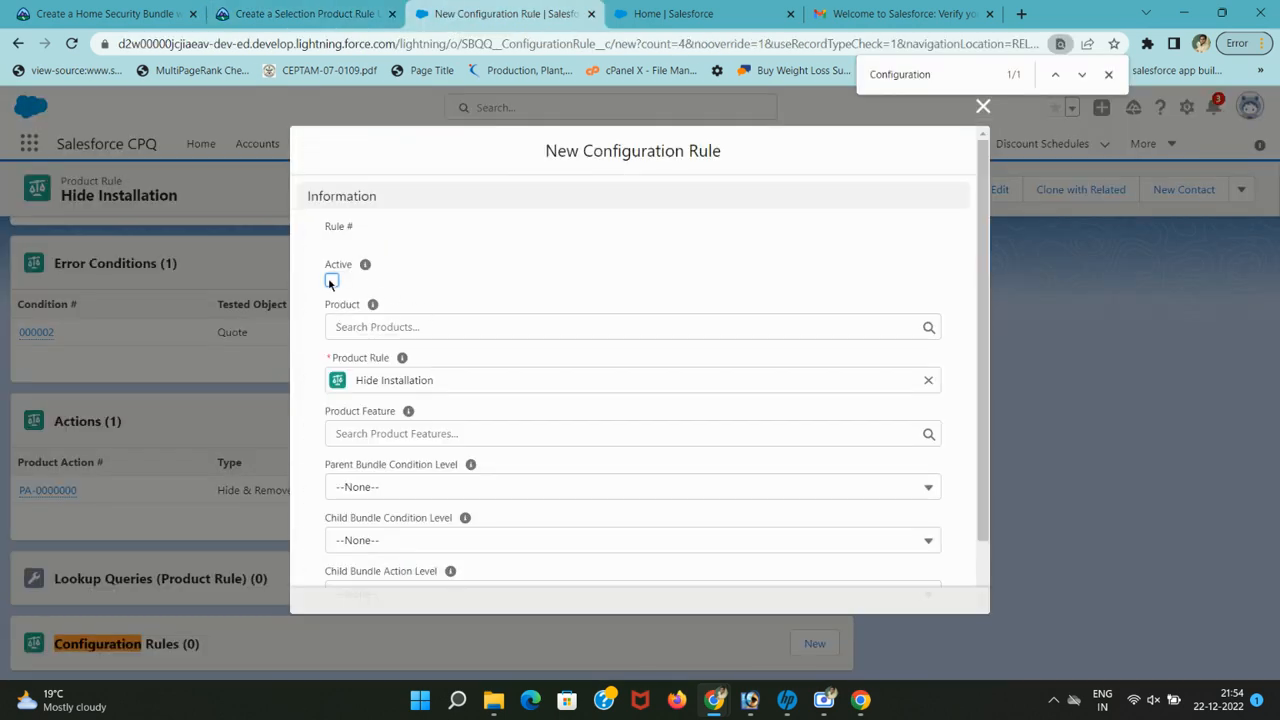
{"action": "left_click", "coordinate": [331, 283]}
Copy the product name from Trailhead, select Home Security Console as the configuration rule's Product and save the rule.
{"action": "left_click", "coordinate": [325, 7]}
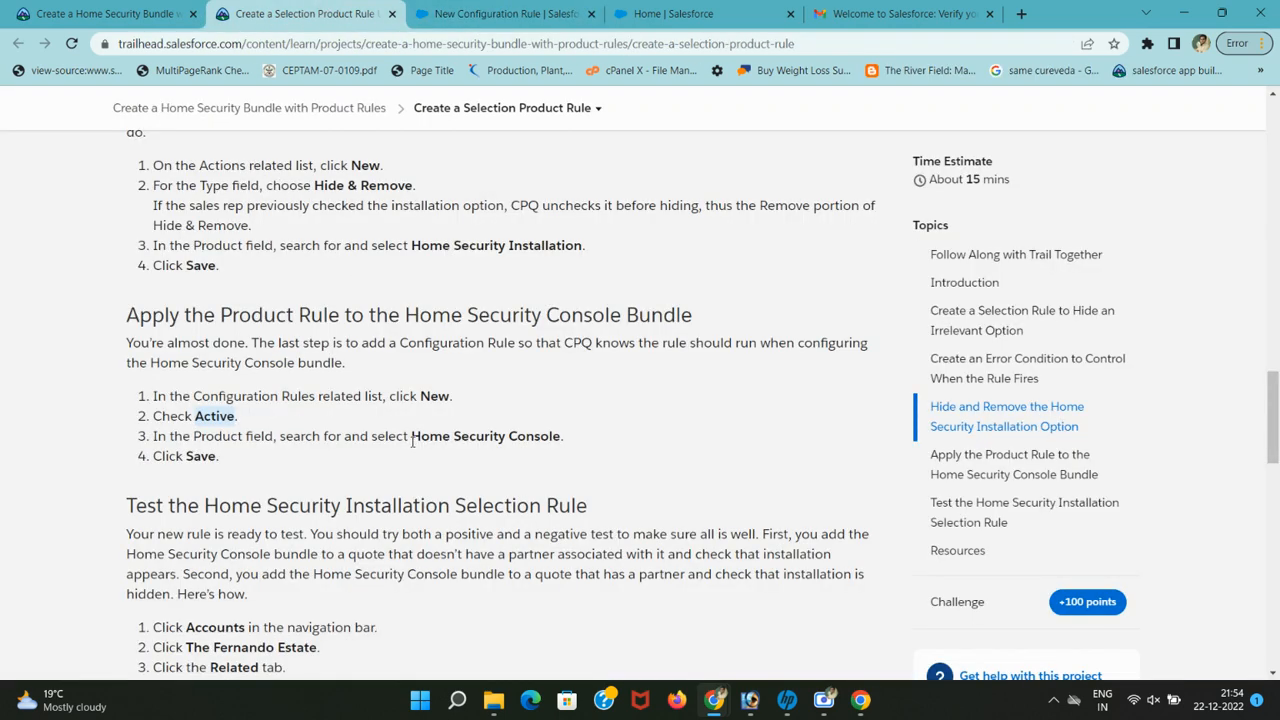
{"action": "left_click_drag", "start_coordinate": [412, 441], "coordinate": [561, 441]}
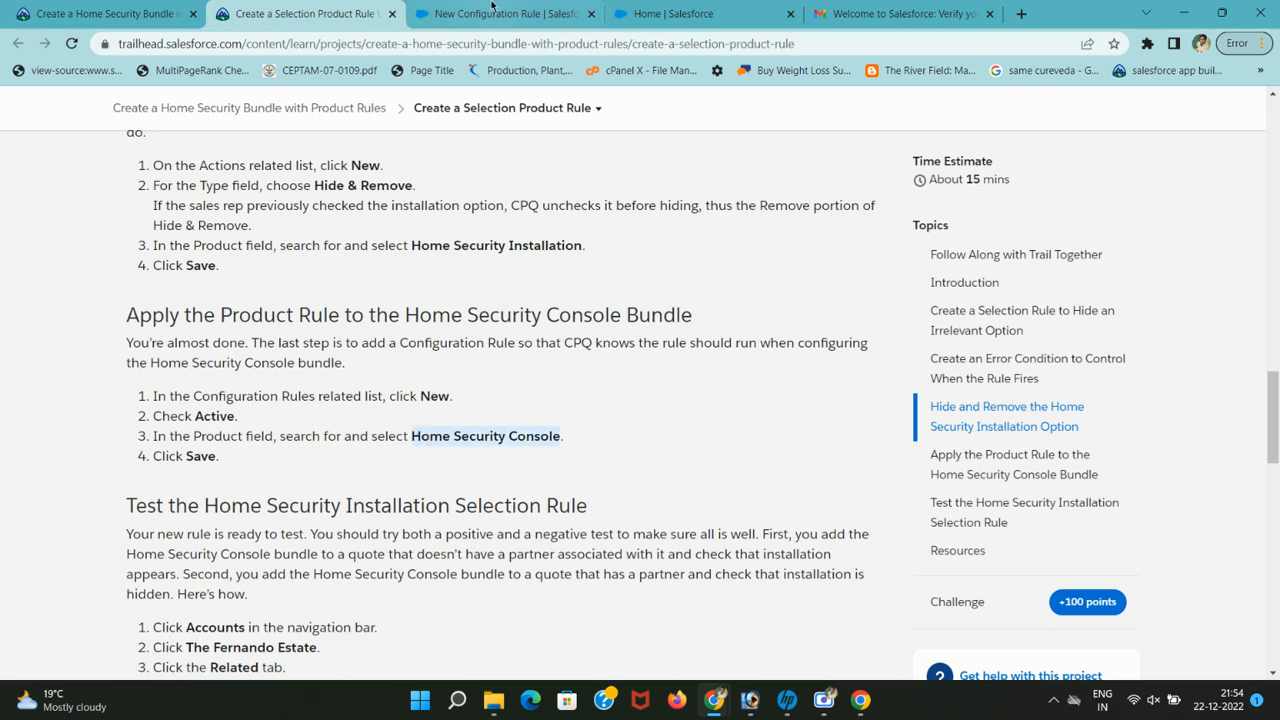
{"action": "left_click", "coordinate": [491, 8]}
{"action": "left_click", "coordinate": [476, 333]}
{"action": "type", "text": "Home Security Console"}
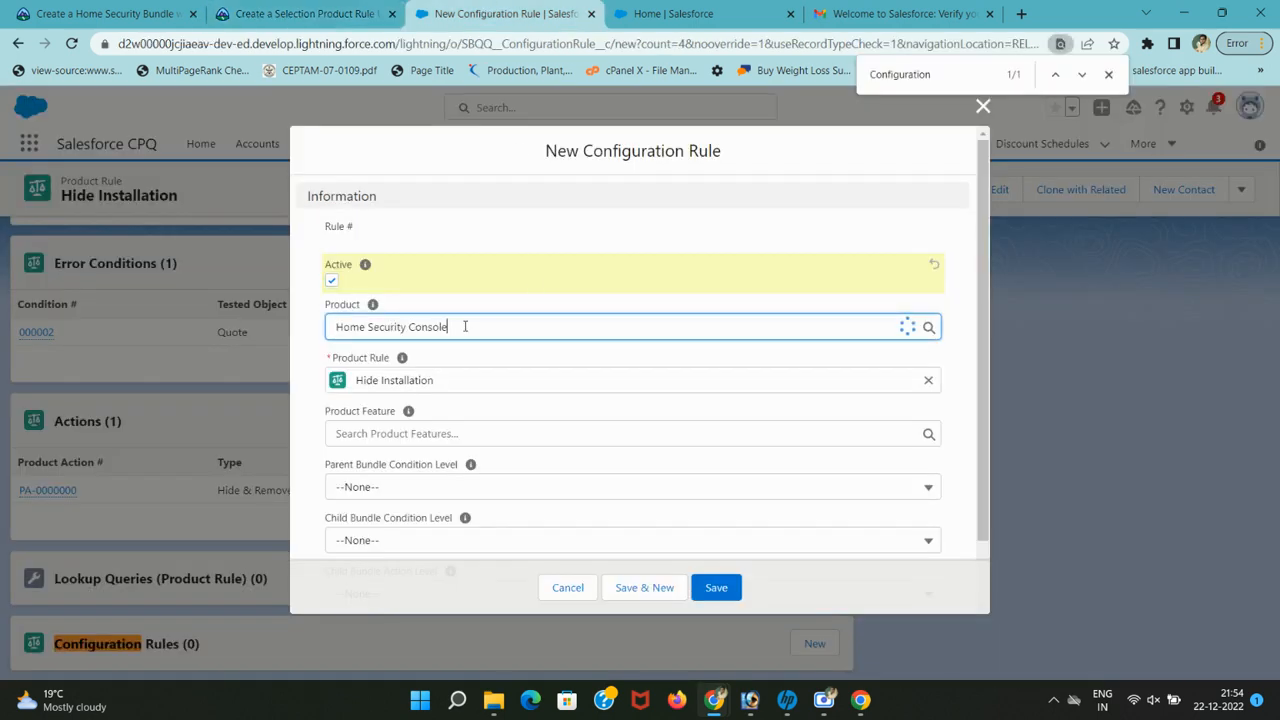
{"action": "left_click", "coordinate": [444, 381]}
{"action": "left_click", "coordinate": [281, 10]}
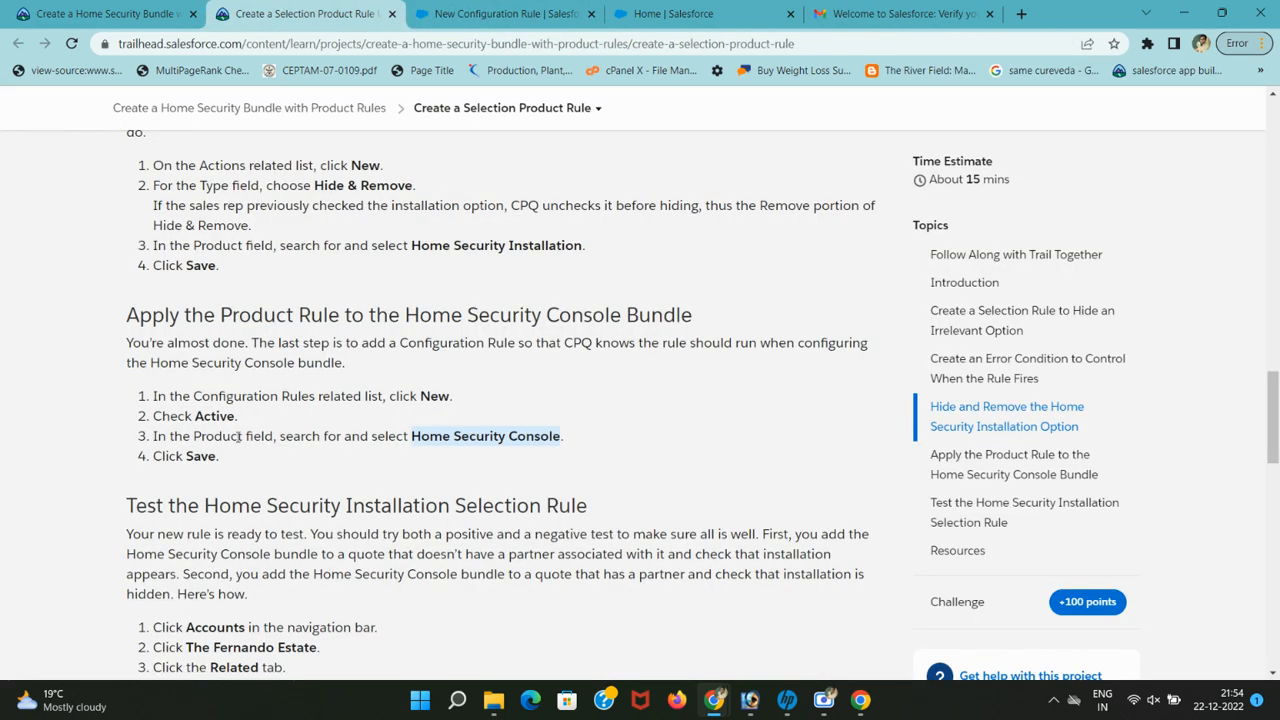
{"action": "left_click", "coordinate": [491, 13]}
{"action": "left_click", "coordinate": [716, 588]}
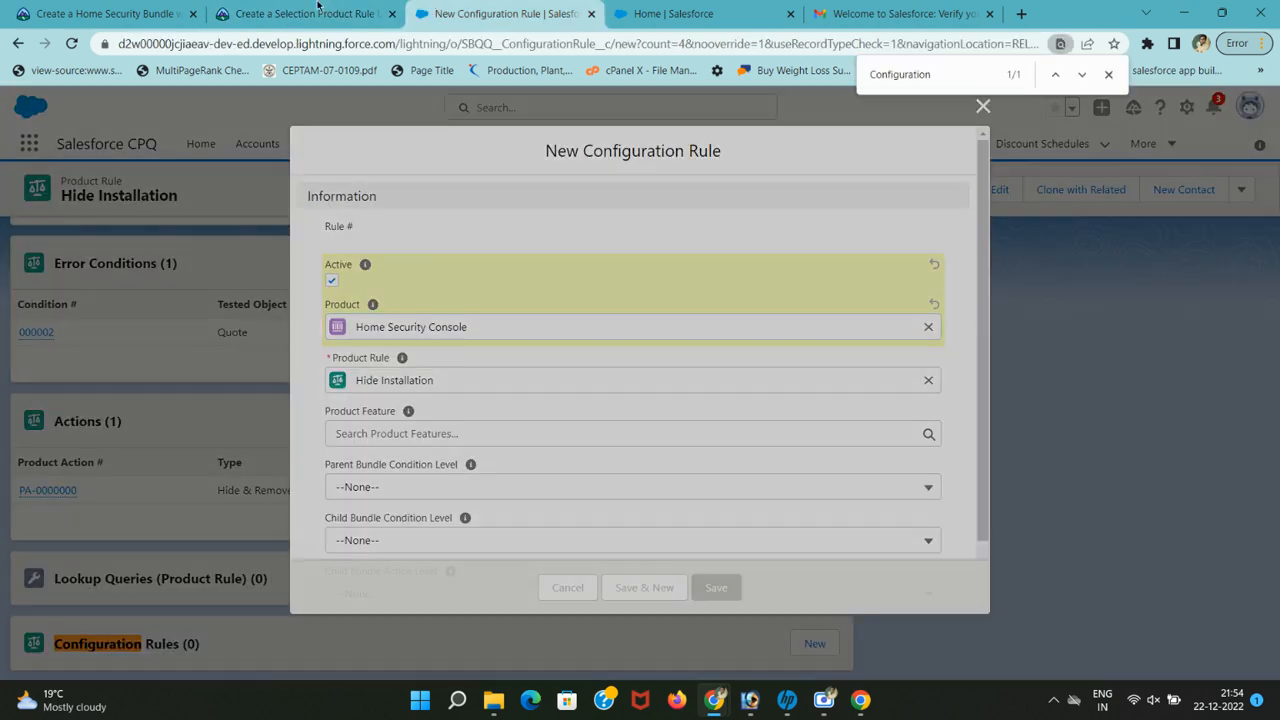
Read the first selection rule test instructions in Trailhead and open The Fernando Estate from the accounts list.
{"action": "left_click", "coordinate": [300, 13]}
{"action": "scroll", "coordinate": [313, 397], "scroll_direction": "down", "scroll_amount": 2}
{"action": "double_click", "coordinate": [215, 380]}
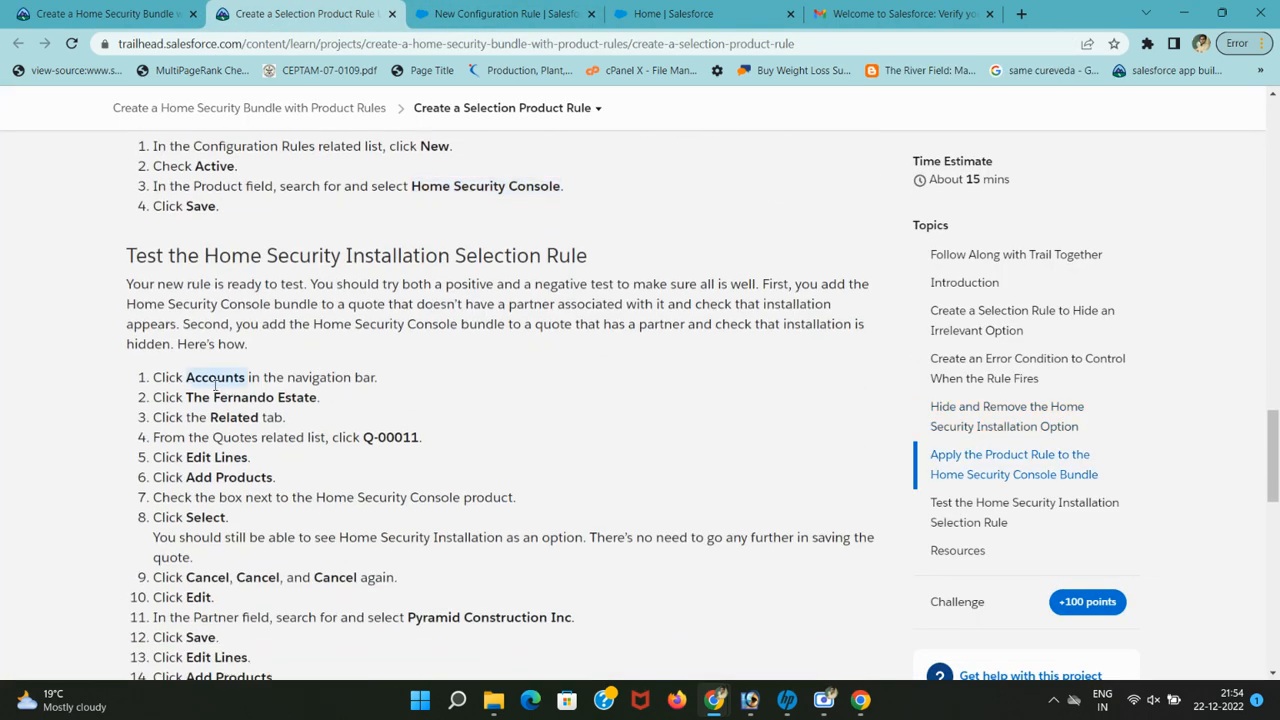
{"action": "left_click", "coordinate": [491, 13]}
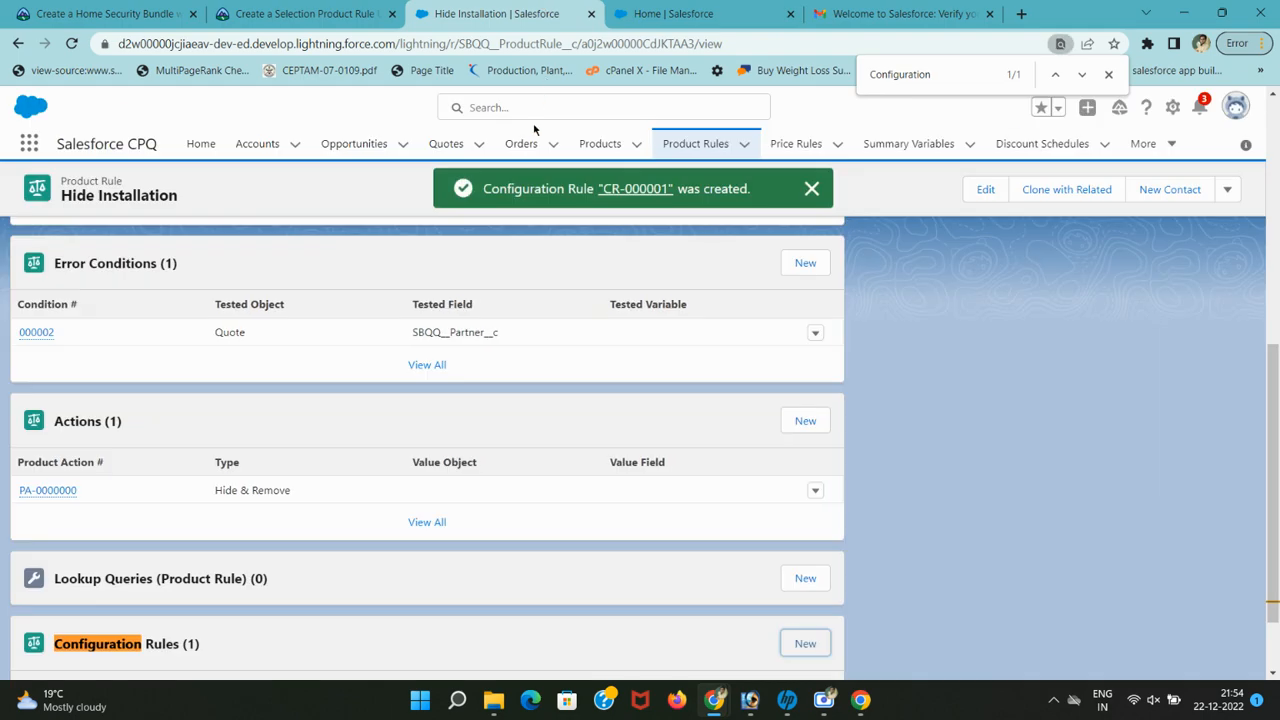
{"action": "left_click", "coordinate": [257, 143]}
{"action": "left_click", "coordinate": [340, 8]}
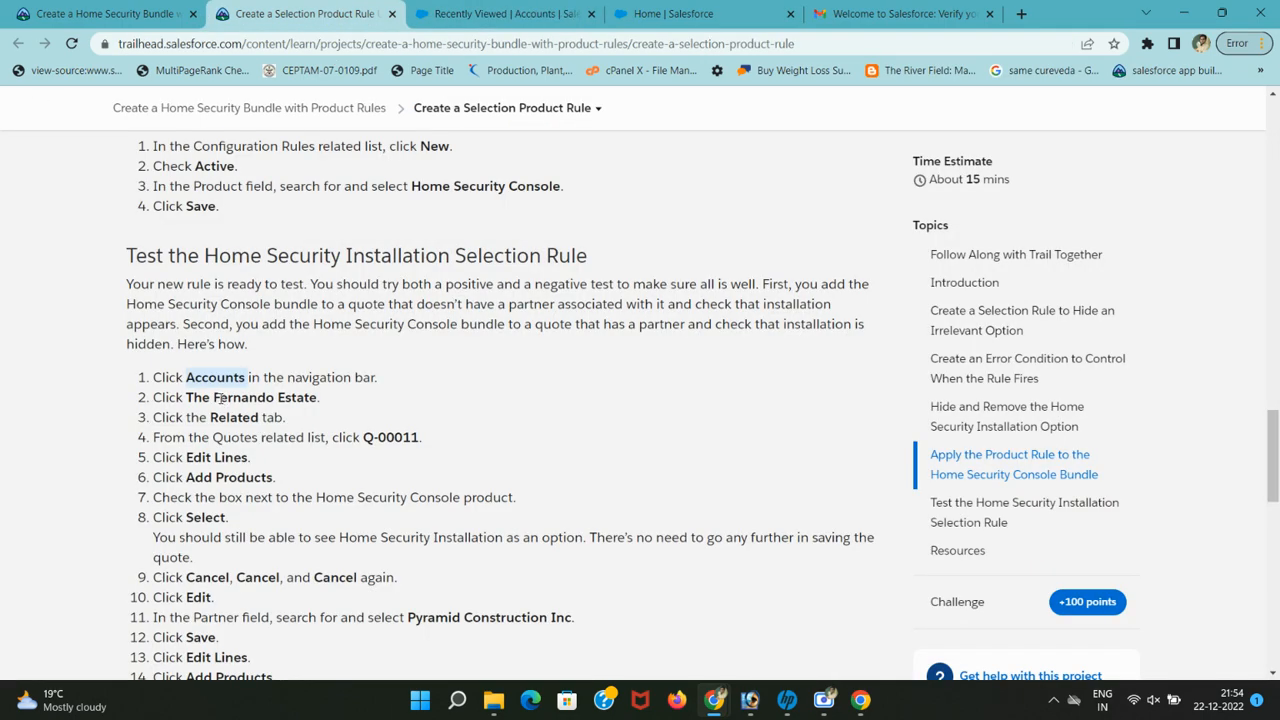
{"action": "left_click_drag", "start_coordinate": [188, 397], "coordinate": [262, 398]}
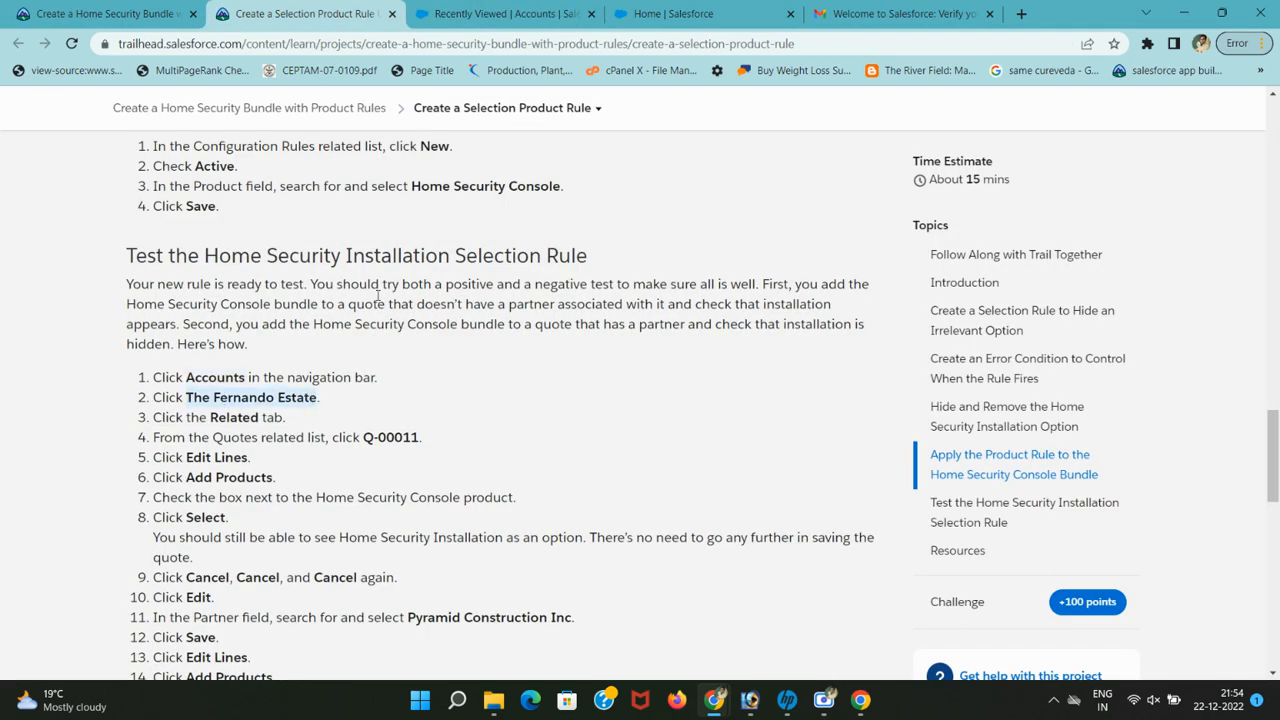
{"action": "left_click", "coordinate": [506, 8]}
{"action": "left_click", "coordinate": [138, 298]}
Check the next Trailhead instruction and display the related records of The Fernando Estate account.
{"action": "left_click", "coordinate": [302, 7]}
{"action": "double_click", "coordinate": [234, 417]}
{"action": "left_click", "coordinate": [510, 13]}
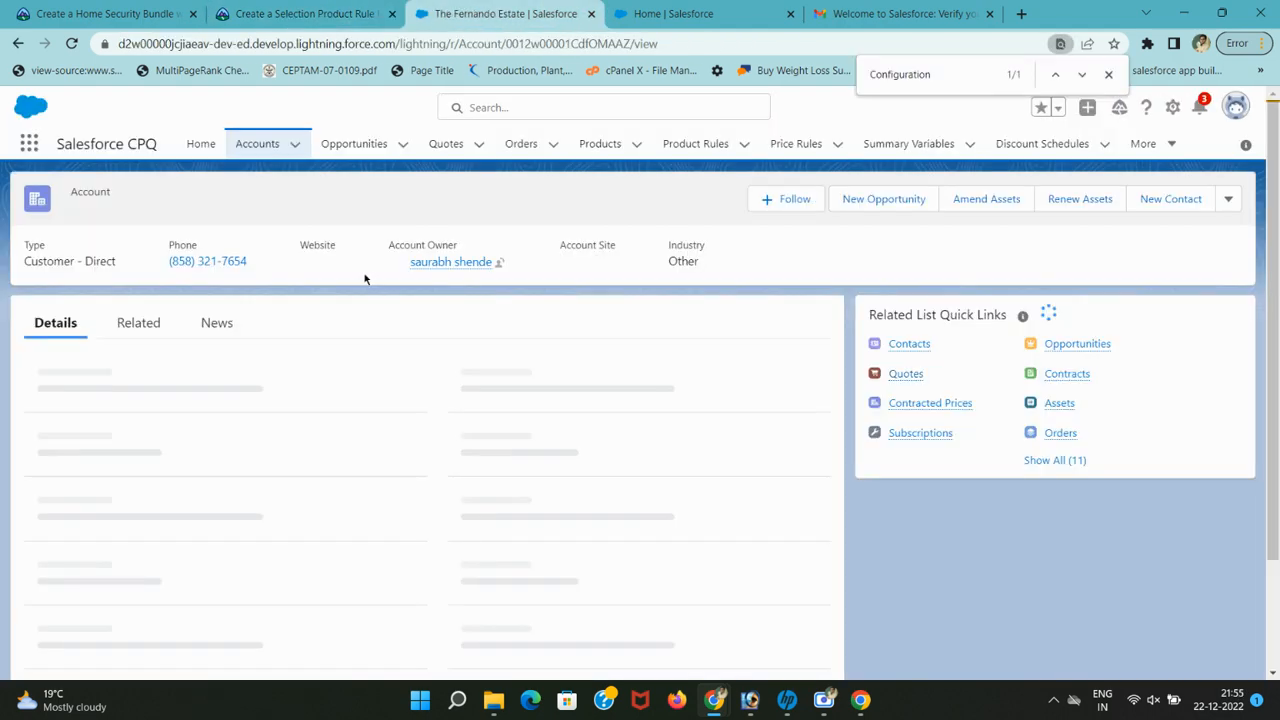
{"action": "left_click", "coordinate": [145, 330]}
Copy the quote number Q-00011 from Trailhead, find it among the account's related quotes and open that quote.
{"action": "left_click", "coordinate": [302, 13]}
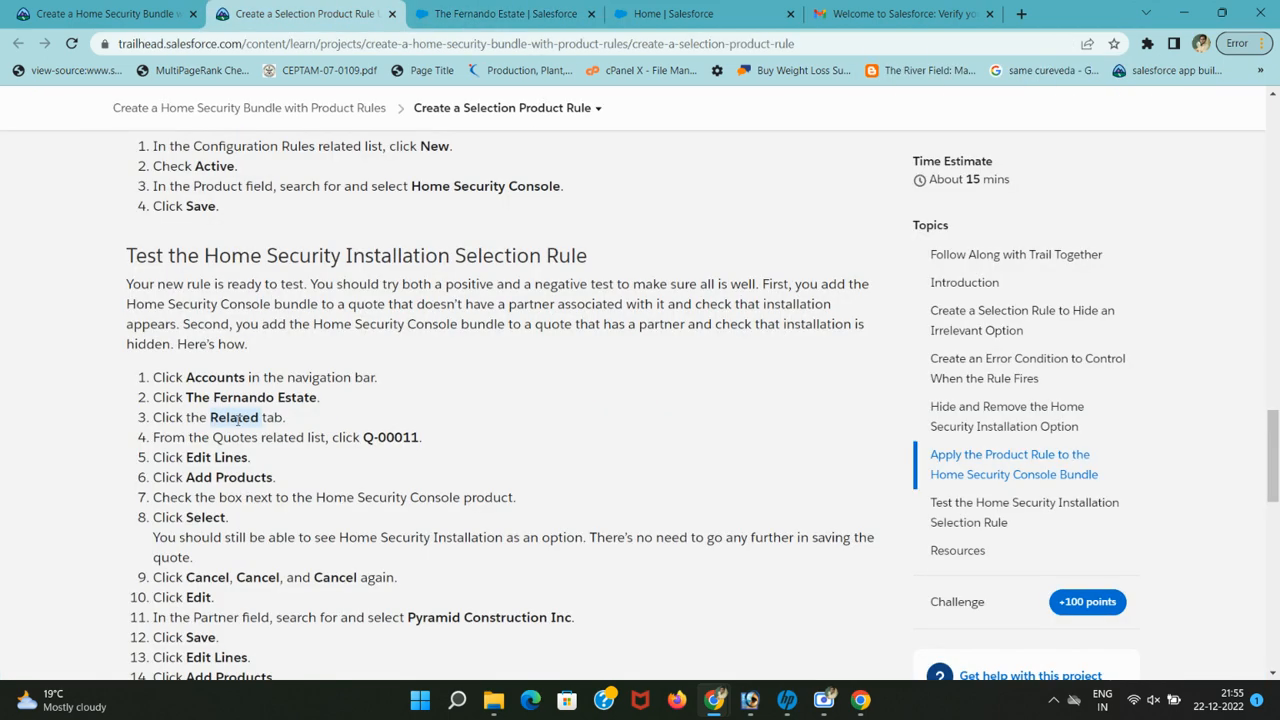
{"action": "left_click_drag", "start_coordinate": [364, 438], "coordinate": [411, 437]}
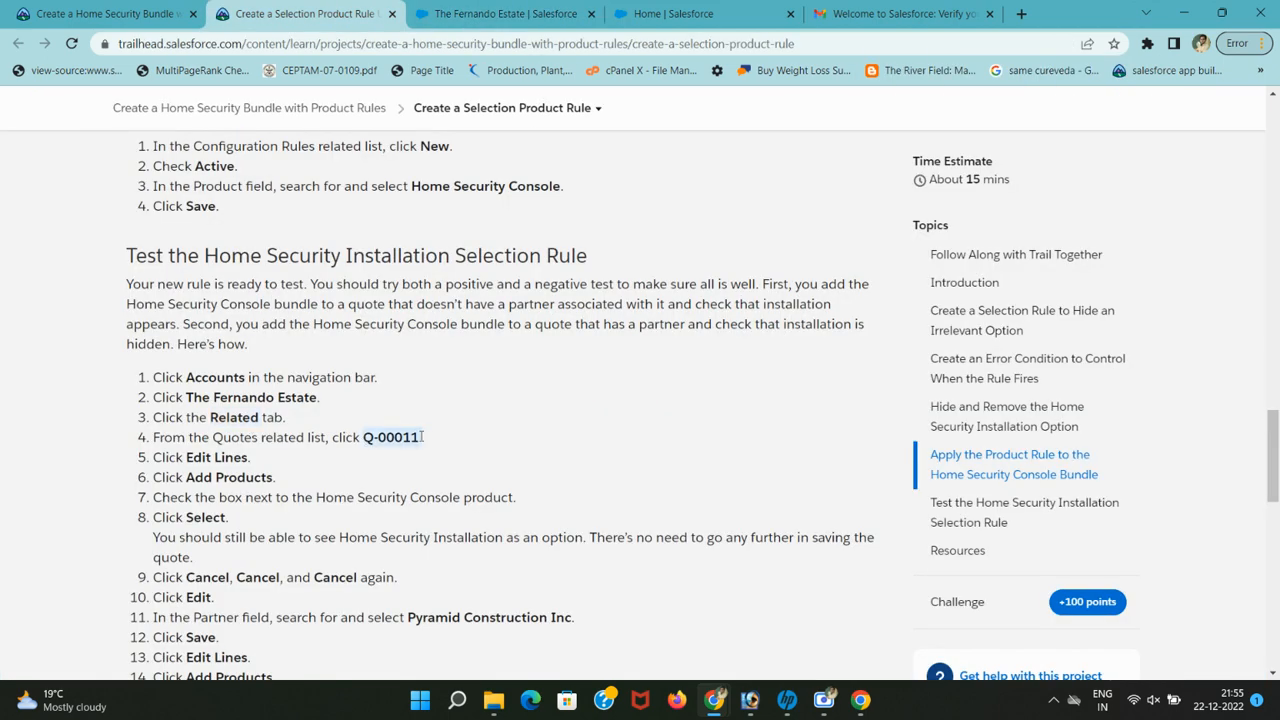
{"action": "left_click", "coordinate": [480, 14]}
{"action": "key", "text": "ctrl+f"}
{"action": "type", "text": "Q-00011"}
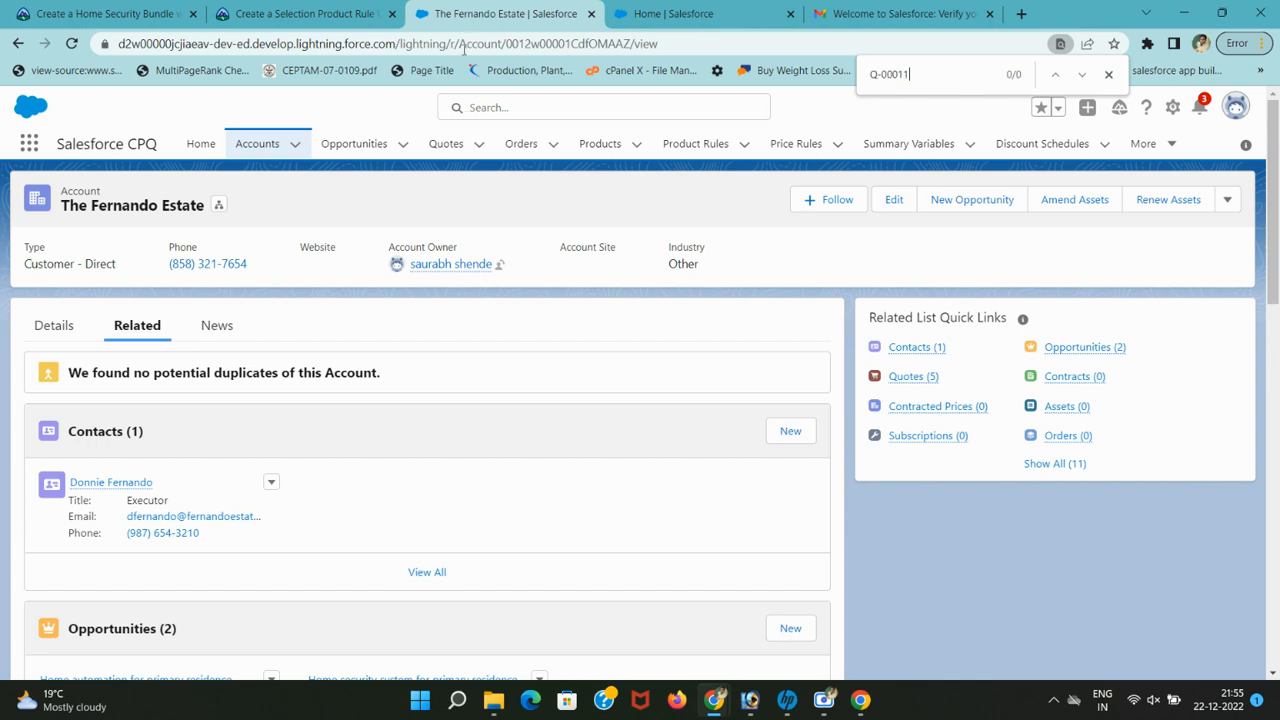
{"action": "scroll", "coordinate": [403, 463], "scroll_direction": "down", "scroll_amount": 5}
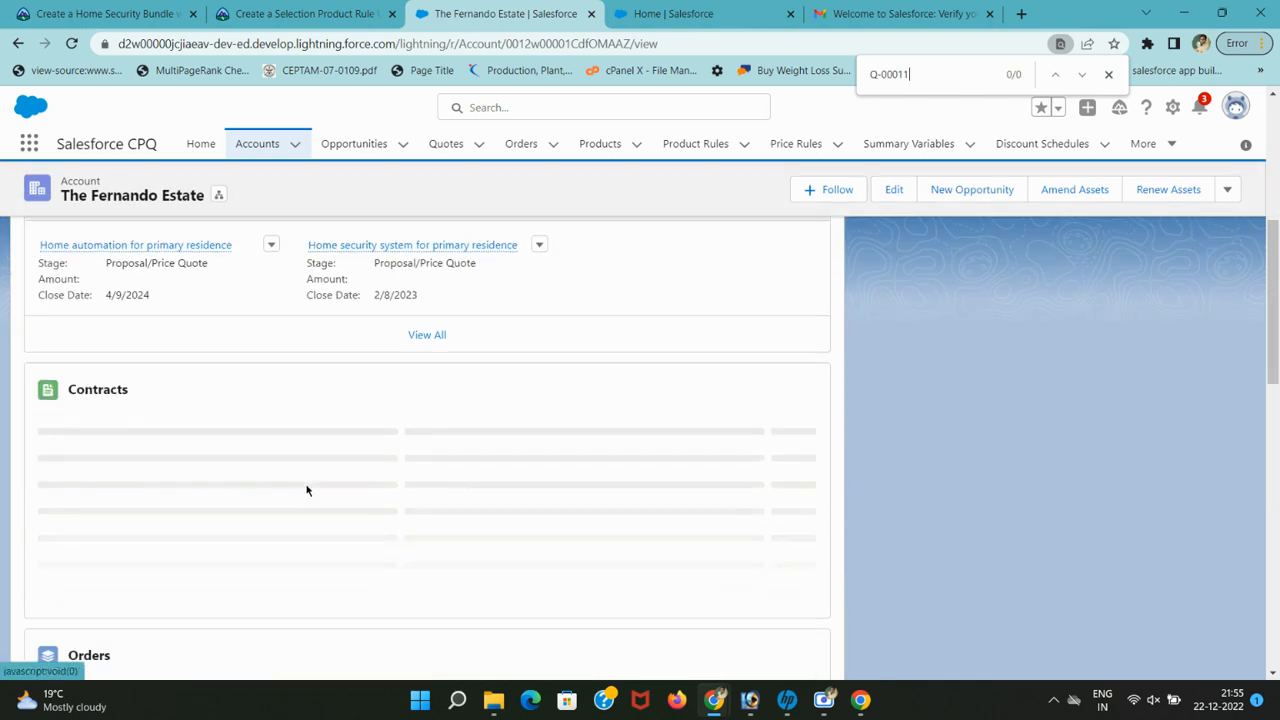
{"action": "scroll", "coordinate": [306, 490], "scroll_direction": "down", "scroll_amount": 10}
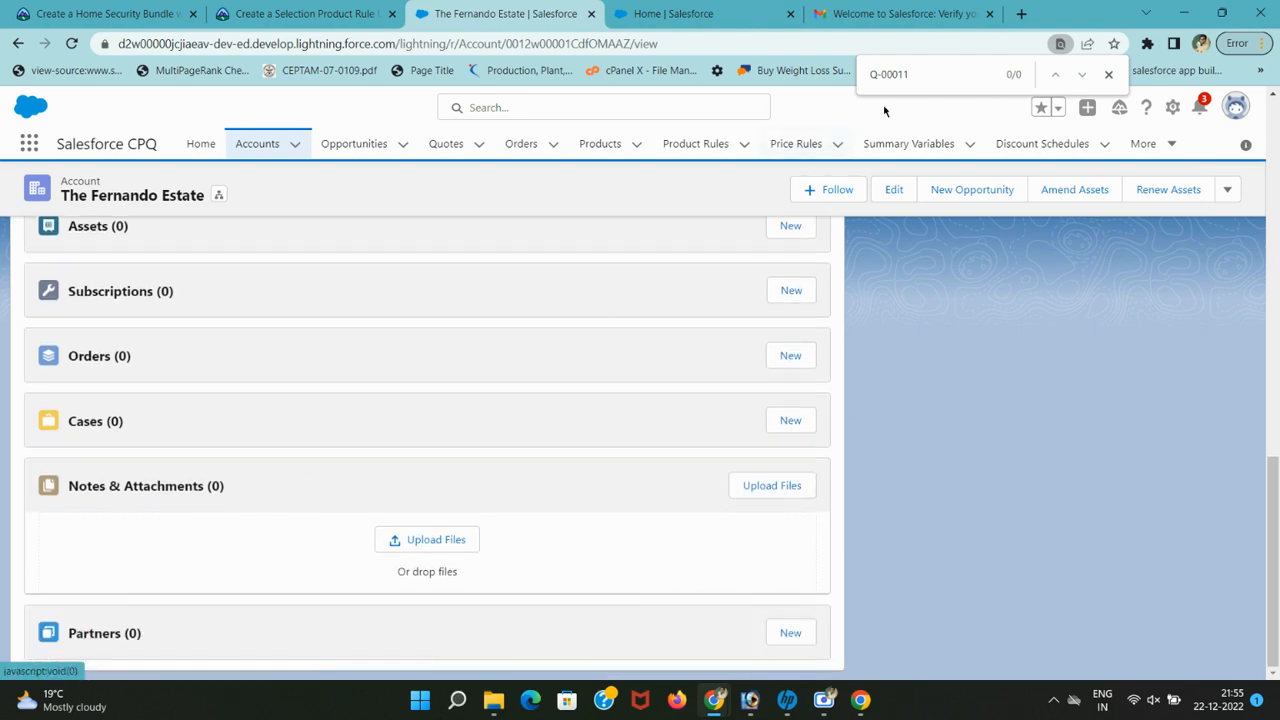
{"action": "key", "text": "Return"}
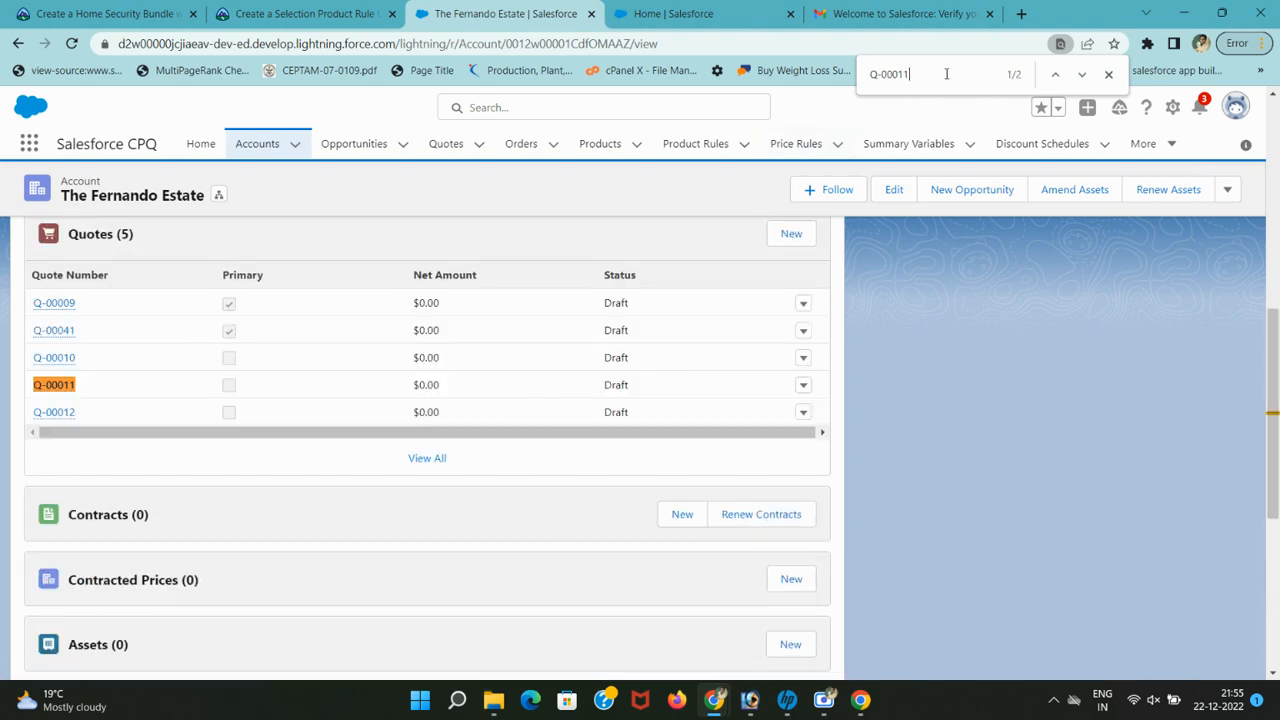
{"action": "left_click", "coordinate": [40, 385]}
Check the next test instruction in Trailhead and open quote Q-00011's lines for editing.
{"action": "left_click", "coordinate": [340, 14]}
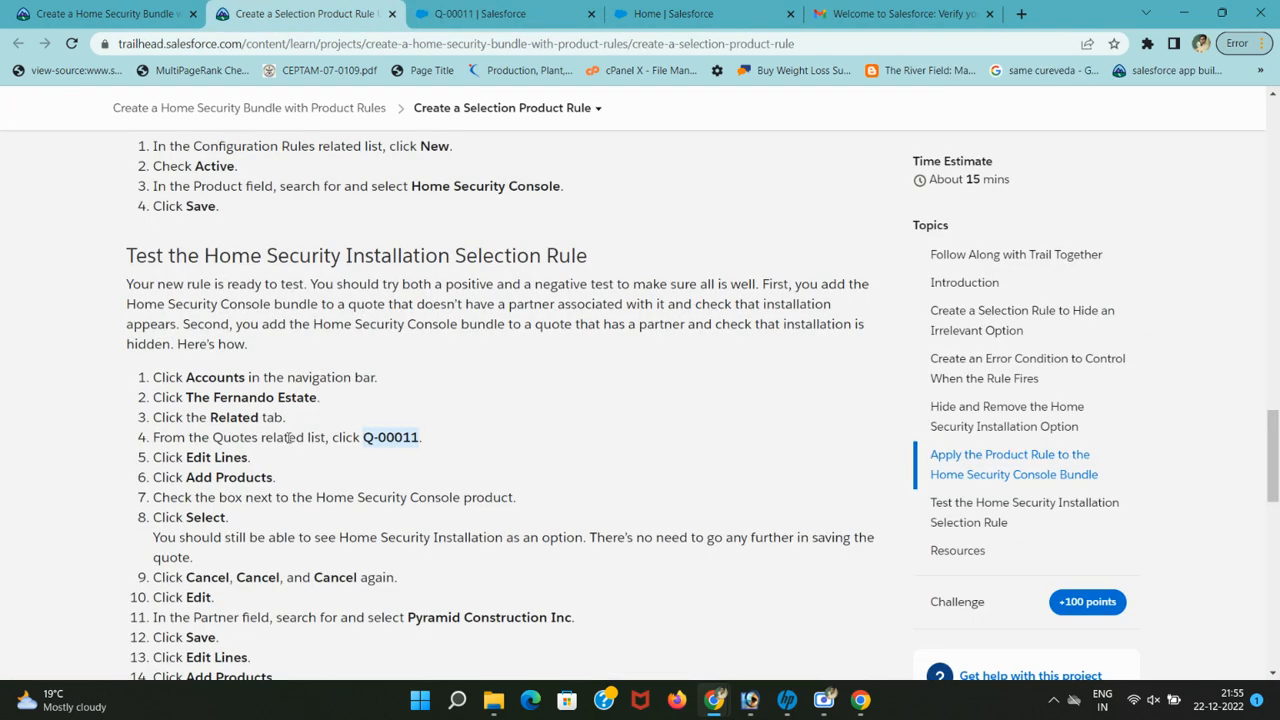
{"action": "scroll", "coordinate": [288, 437], "scroll_direction": "down", "scroll_amount": 2}
{"action": "left_click", "coordinate": [480, 14]}
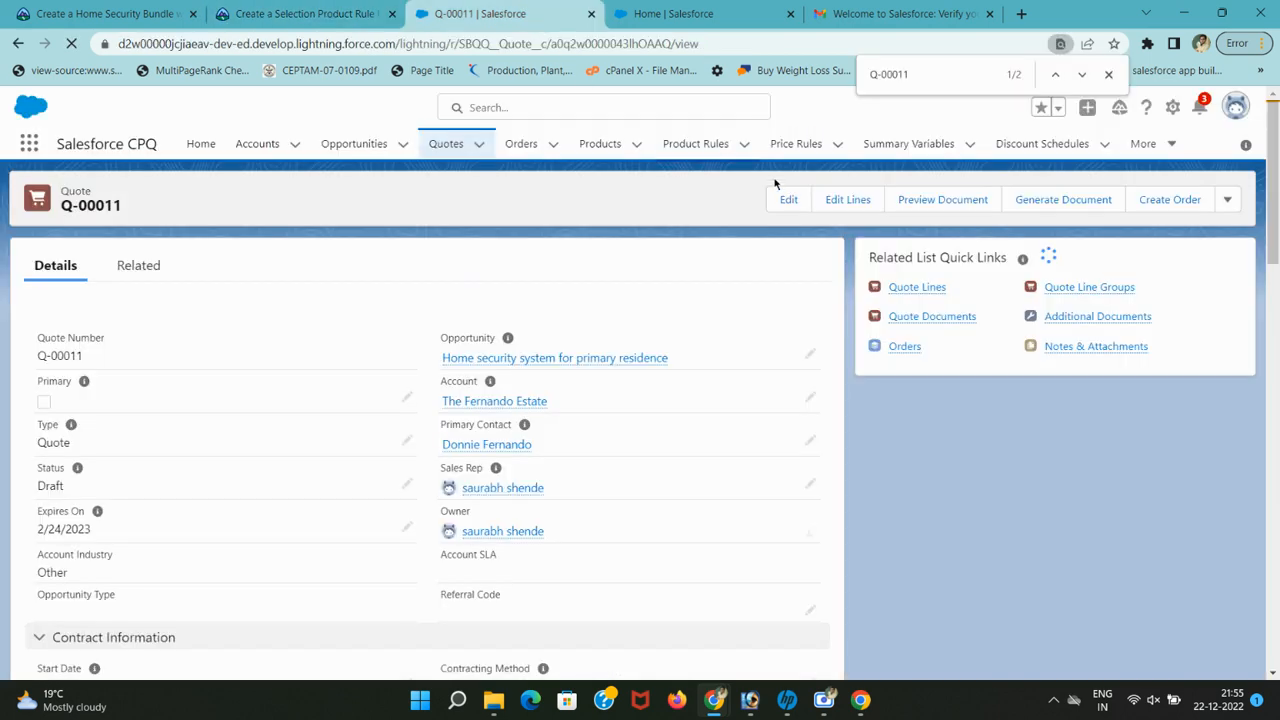
{"action": "left_click", "coordinate": [846, 202]}
Read the Add Products instruction in Trailhead and open the product selection for the quote.
{"action": "left_click", "coordinate": [352, 8]}
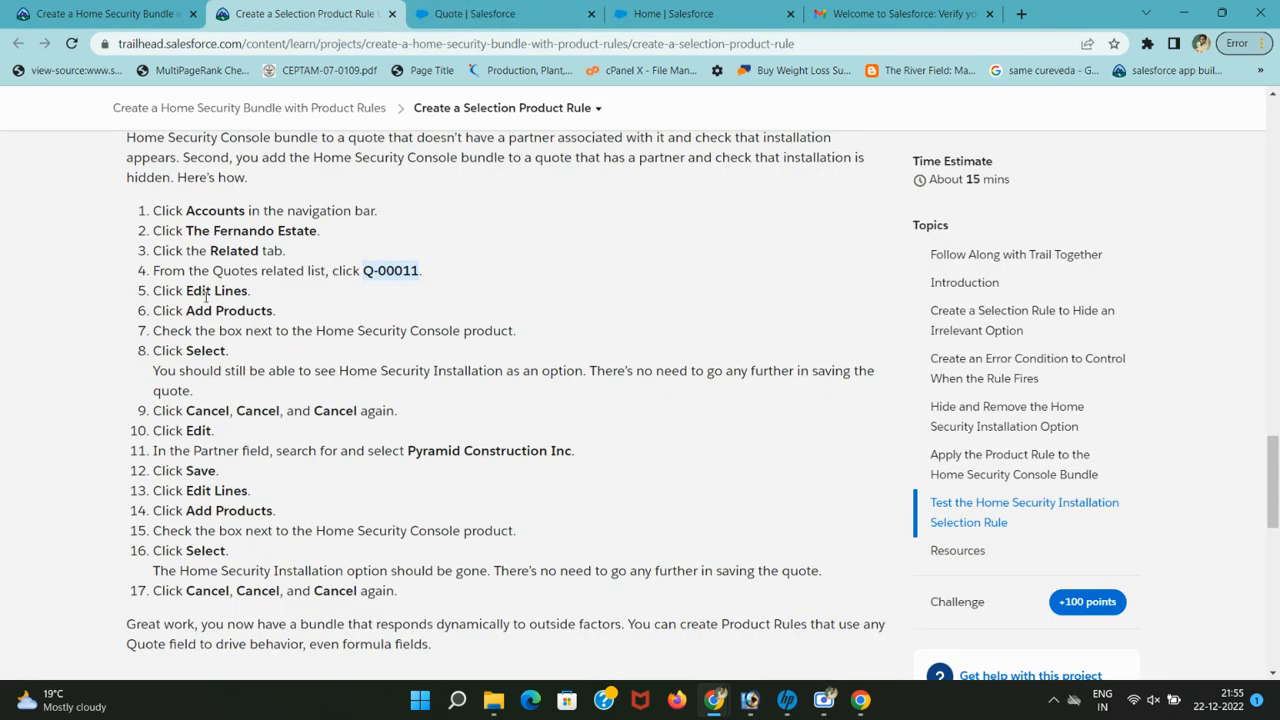
{"action": "left_click_drag", "start_coordinate": [186, 310], "coordinate": [278, 311]}
{"action": "left_click", "coordinate": [480, 14]}
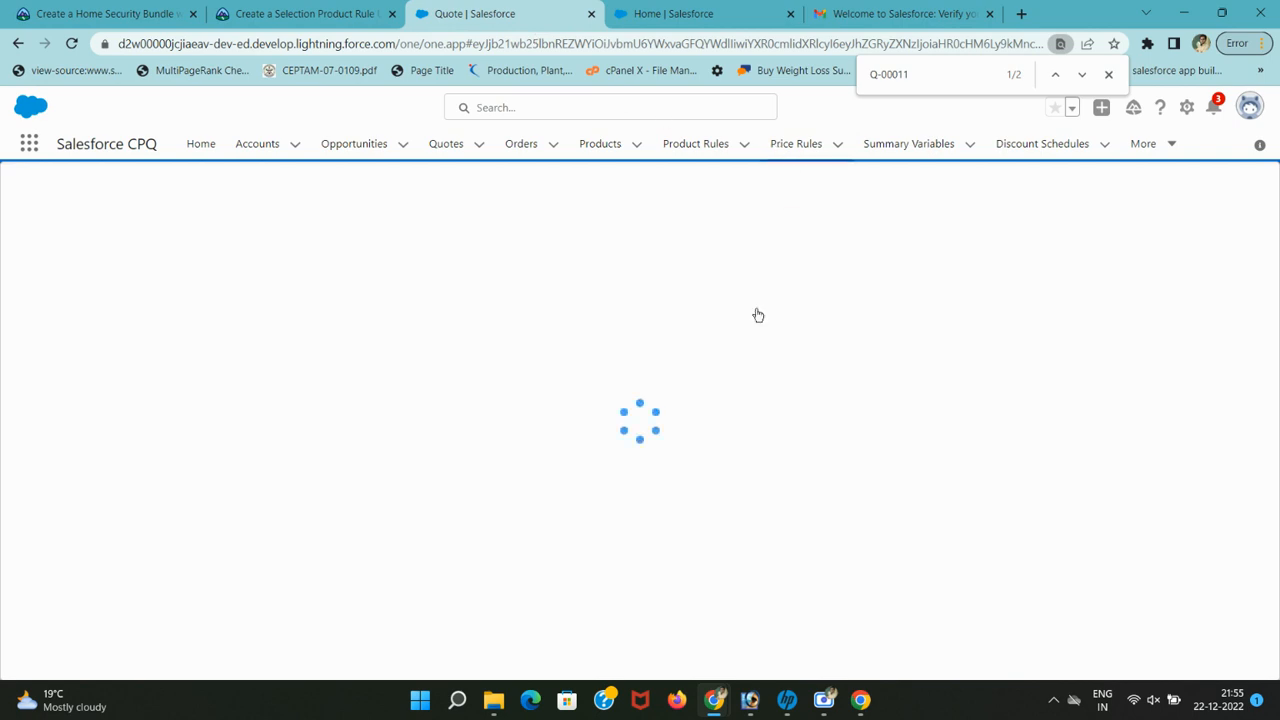
{"action": "left_click", "coordinate": [1108, 76]}
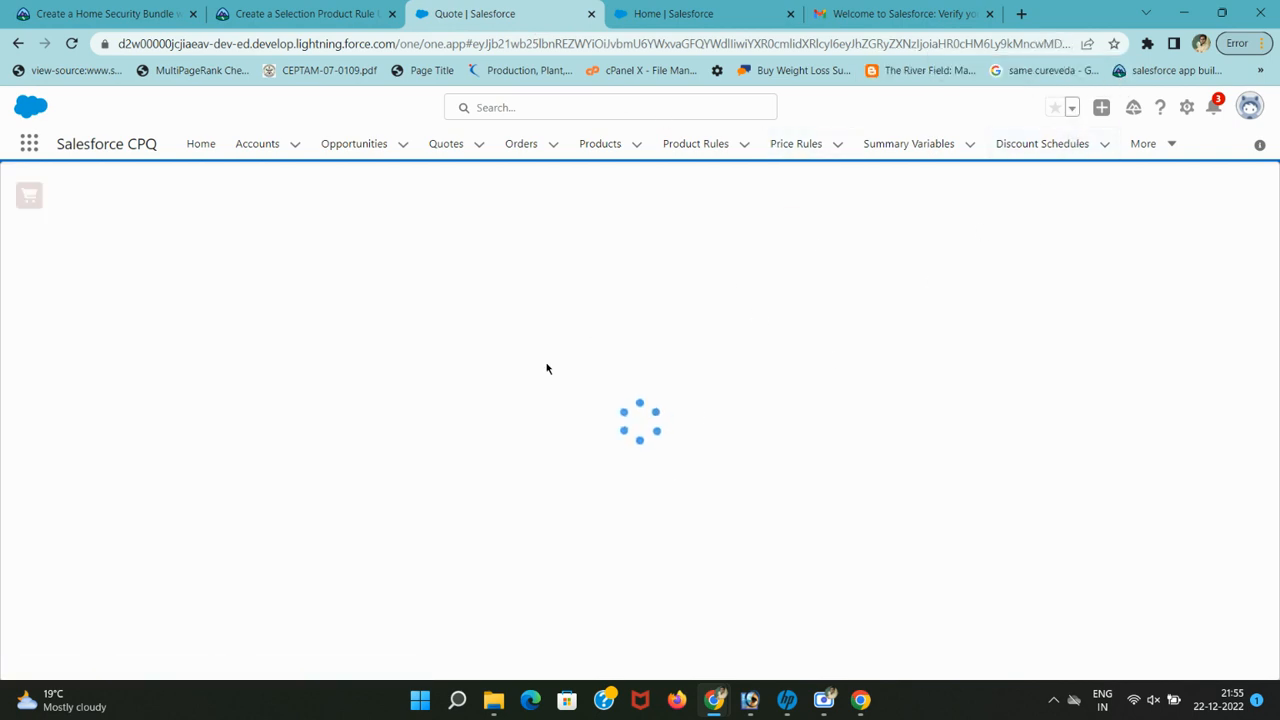
{"action": "left_click", "coordinate": [666, 205]}
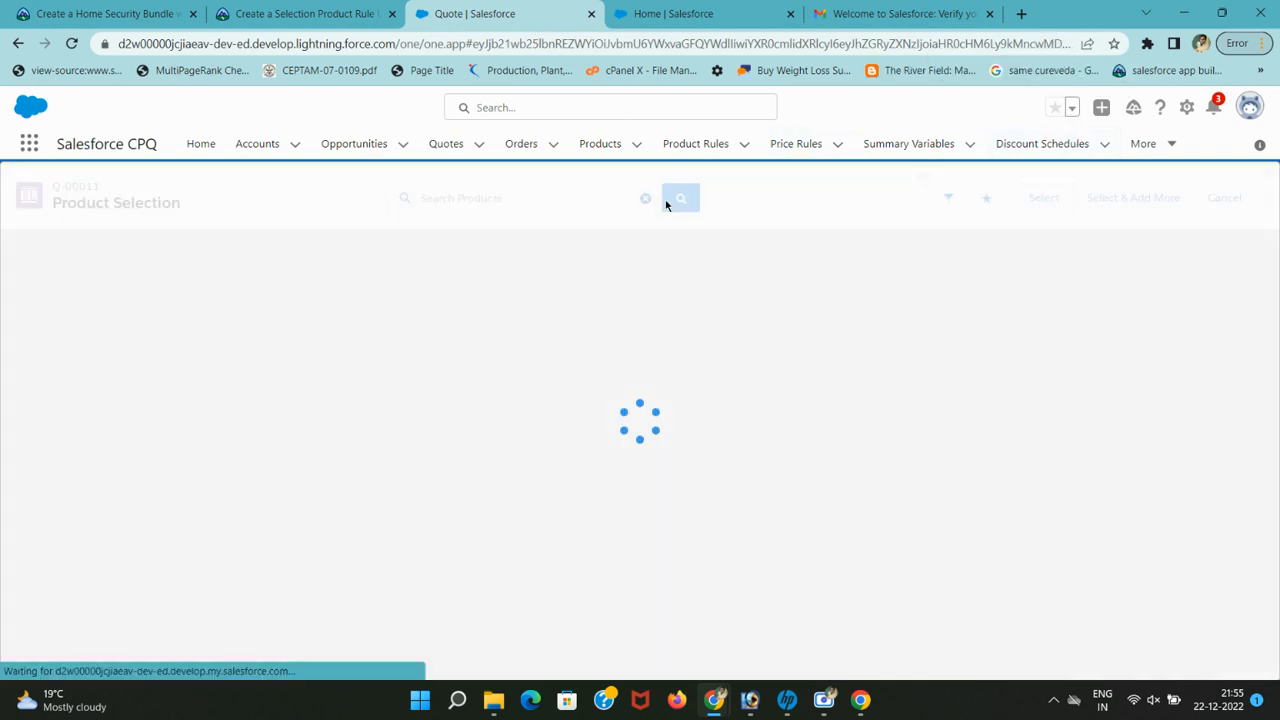
Copy Home Security Console from Trailhead, search the product selection for it and mark that product.
{"action": "left_click", "coordinate": [330, 14]}
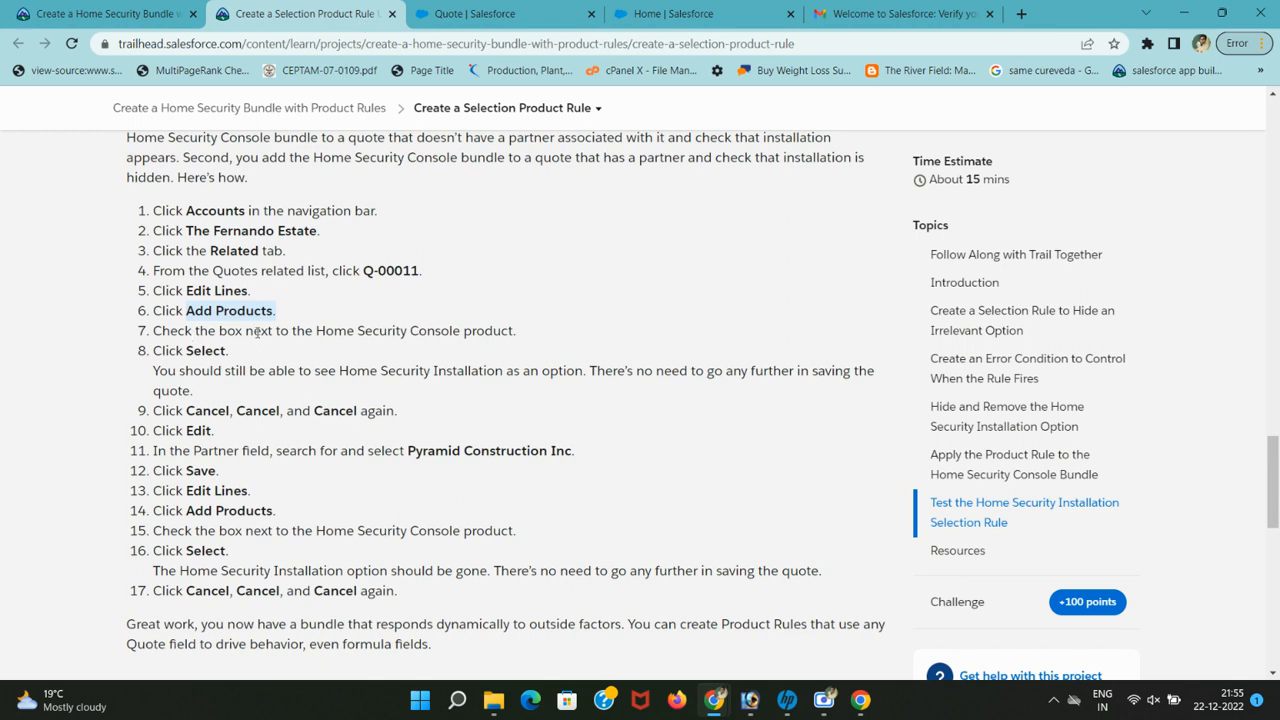
{"action": "left_click_drag", "start_coordinate": [317, 330], "coordinate": [455, 330]}
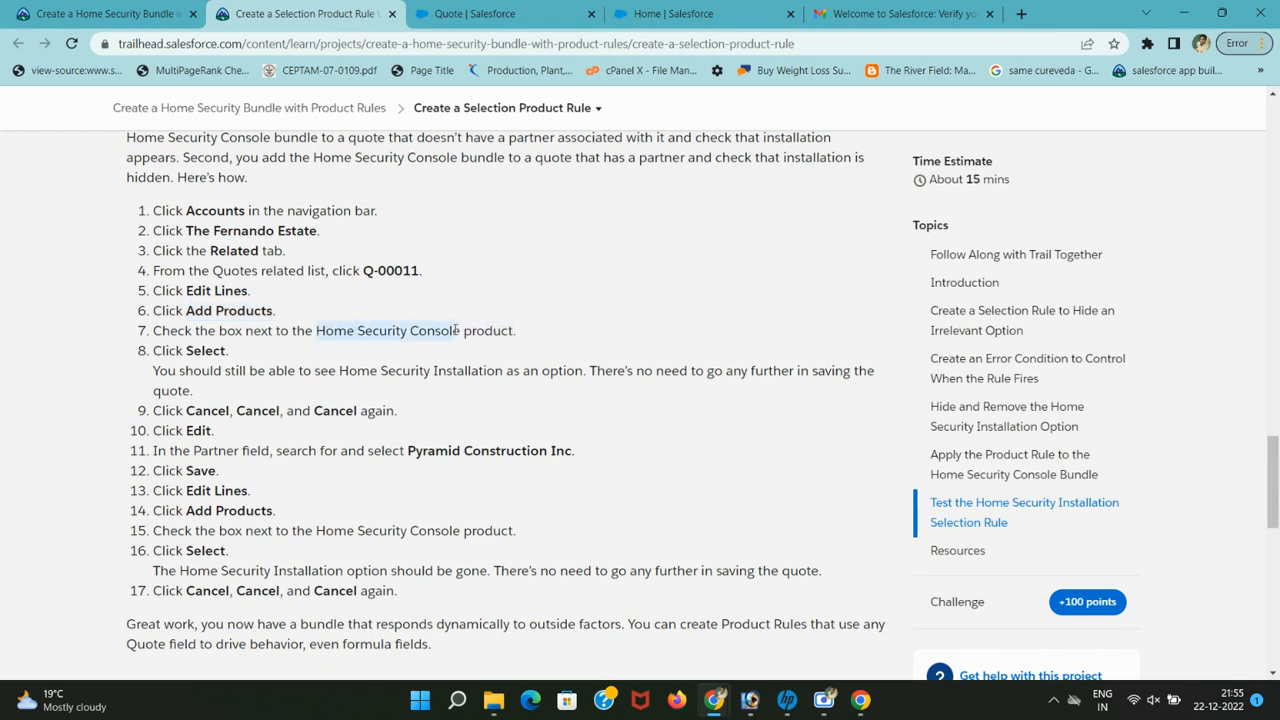
{"action": "left_click", "coordinate": [470, 14]}
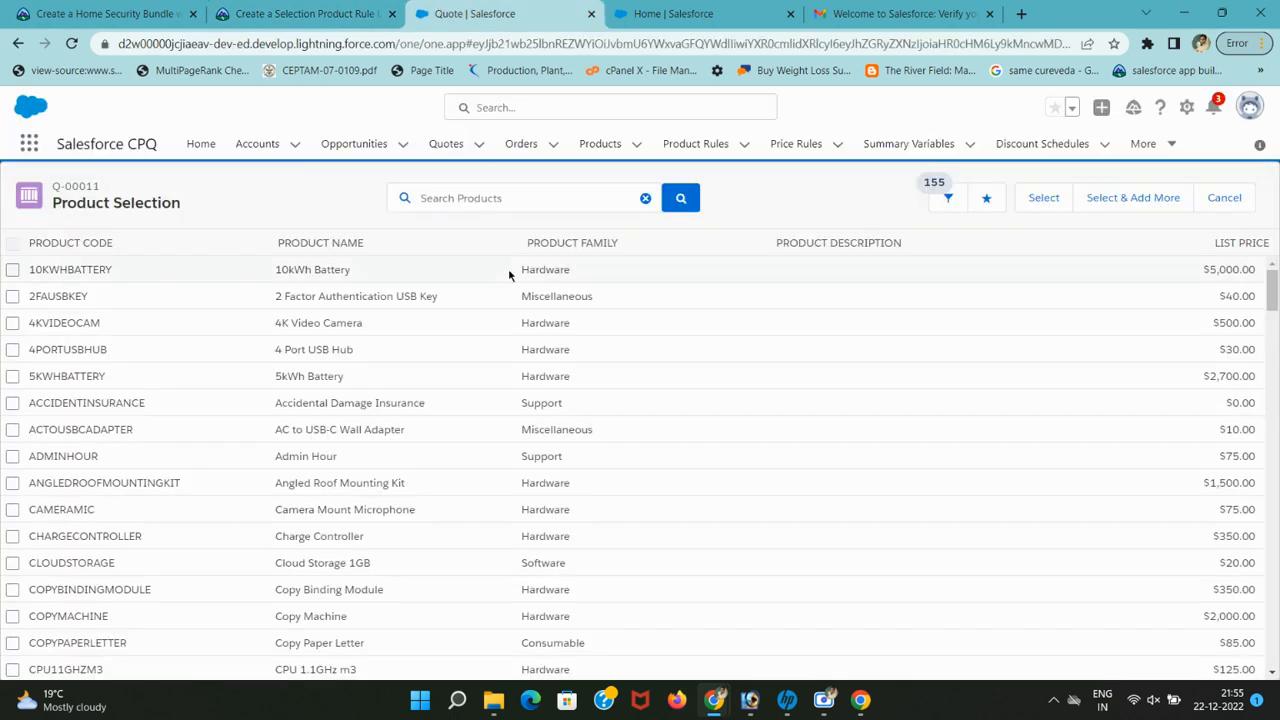
{"action": "left_click", "coordinate": [514, 197]}
{"action": "type", "text": "Home Security Console"}
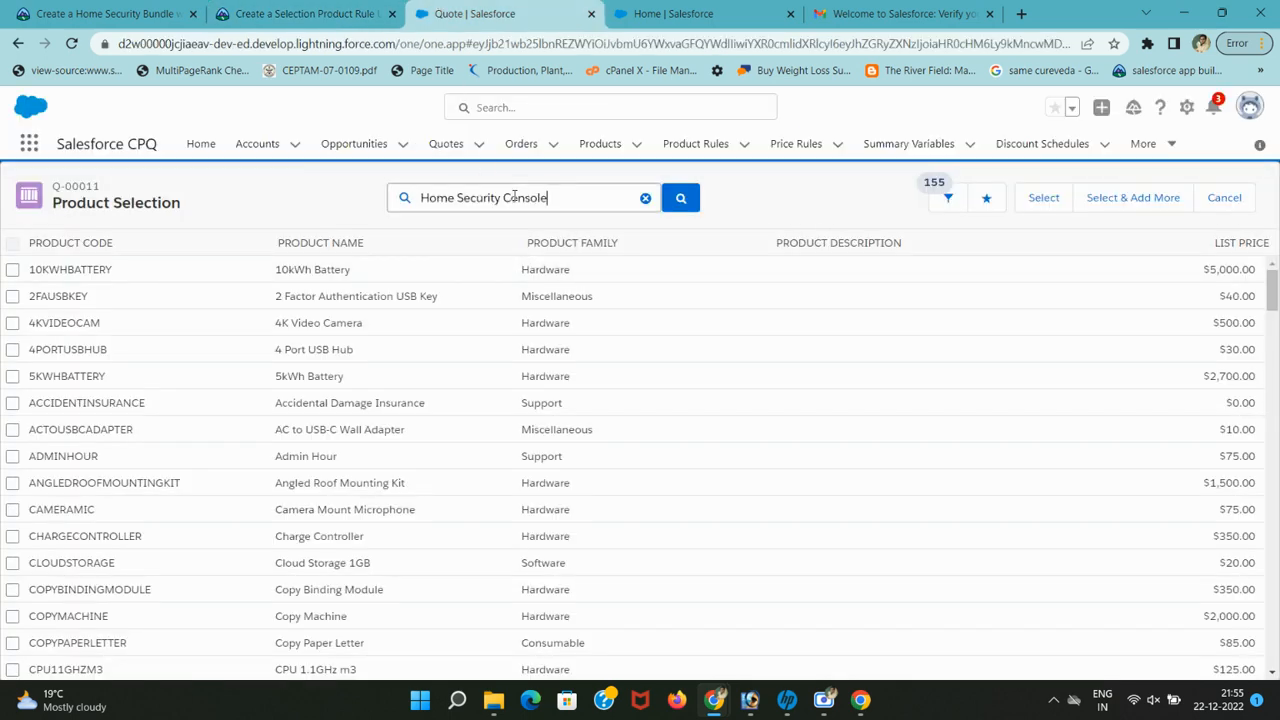
{"action": "key", "text": "Return"}
{"action": "left_click", "coordinate": [313, 8]}
{"action": "left_click", "coordinate": [511, 8]}
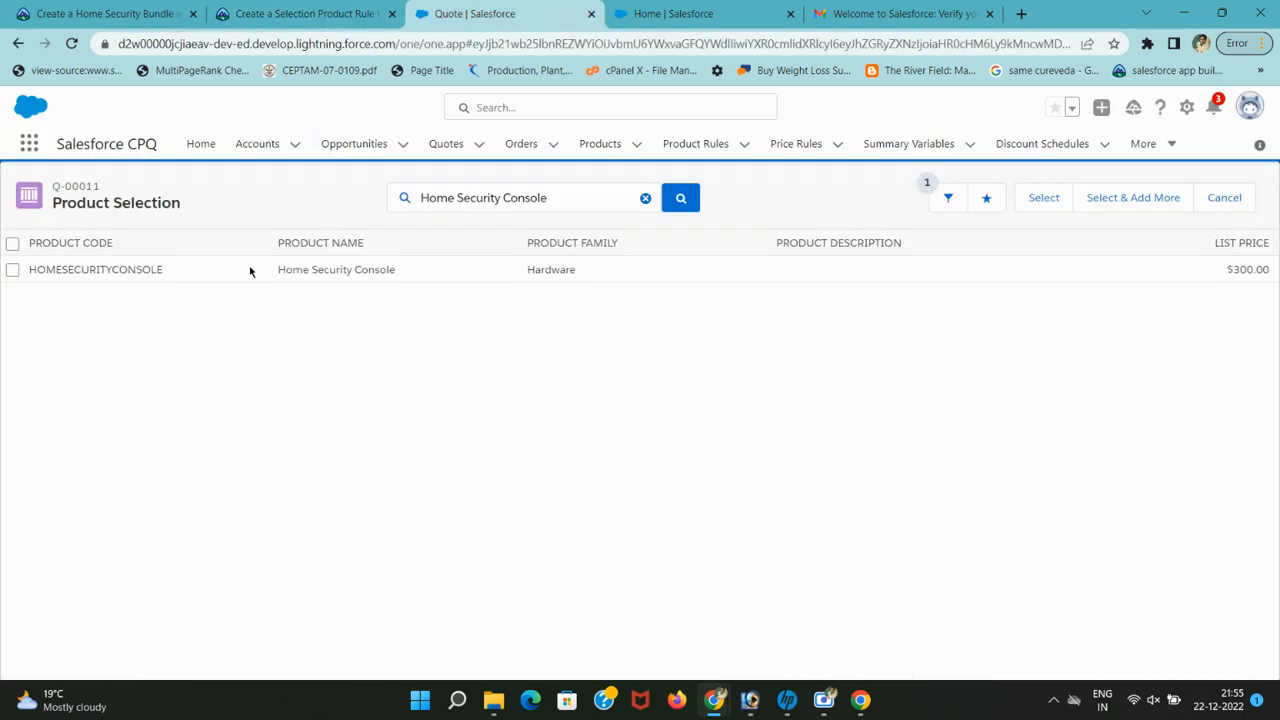
{"action": "left_click", "coordinate": [12, 270]}
Read the expected test outcome in Trailhead, then cancel the product selection and the quote line editing.
{"action": "left_click", "coordinate": [300, 13]}
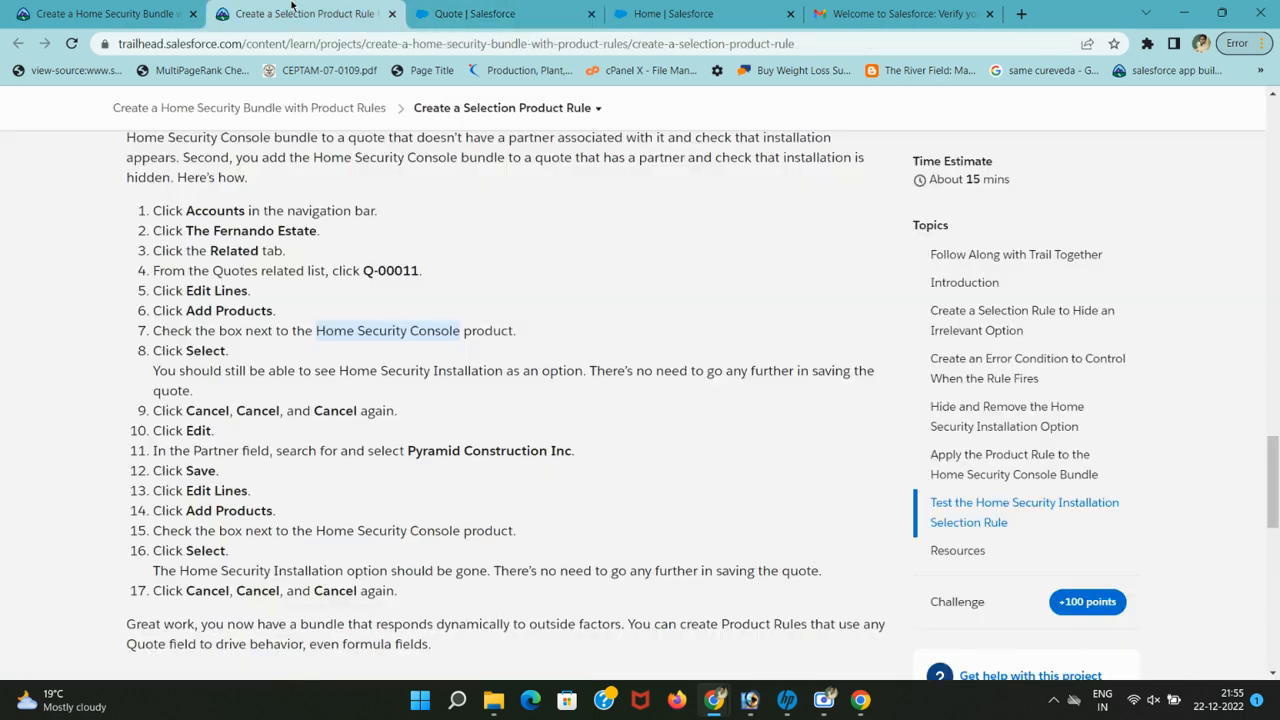
{"action": "left_click_drag", "start_coordinate": [178, 373], "coordinate": [596, 402]}
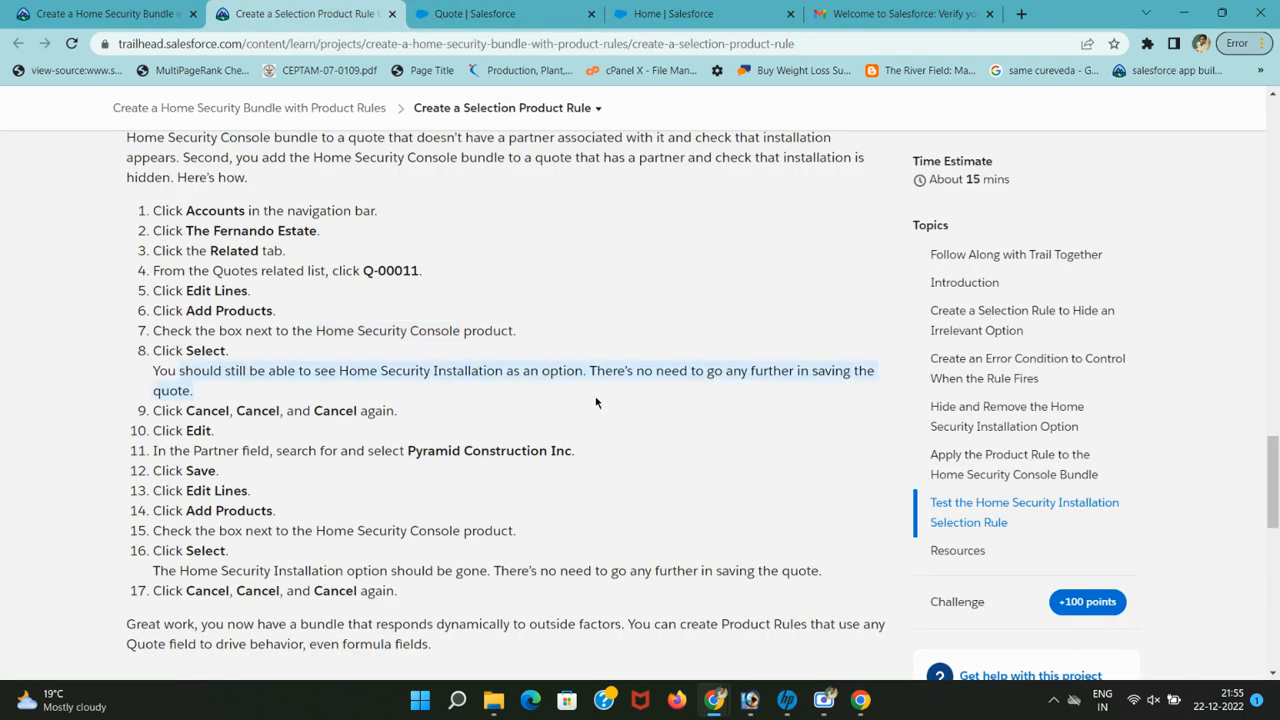
{"action": "left_click", "coordinate": [485, 8]}
{"action": "left_click", "coordinate": [1224, 199]}
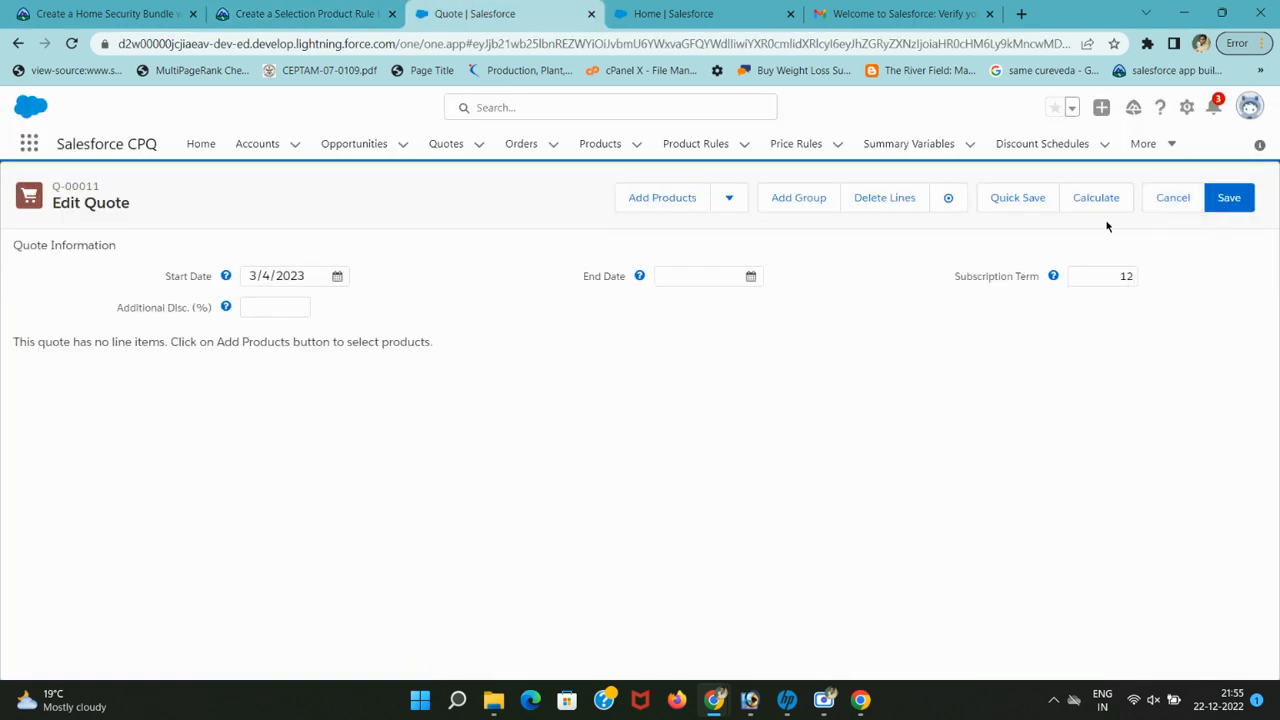
{"action": "left_click", "coordinate": [1172, 197]}
Read the next test instruction in Trailhead and open the record of quote Q-00011 for editing.
{"action": "left_click", "coordinate": [260, 8]}
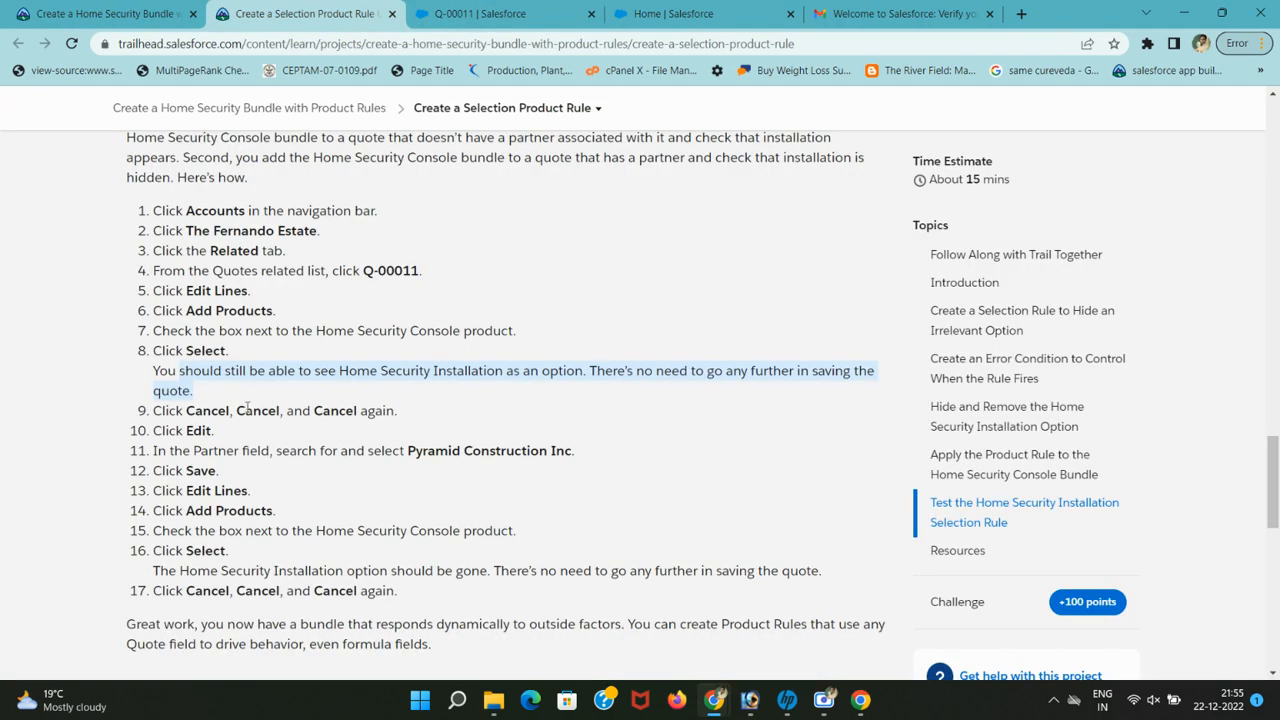
{"action": "left_click_drag", "start_coordinate": [152, 433], "coordinate": [210, 432]}
{"action": "left_click", "coordinate": [490, 13]}
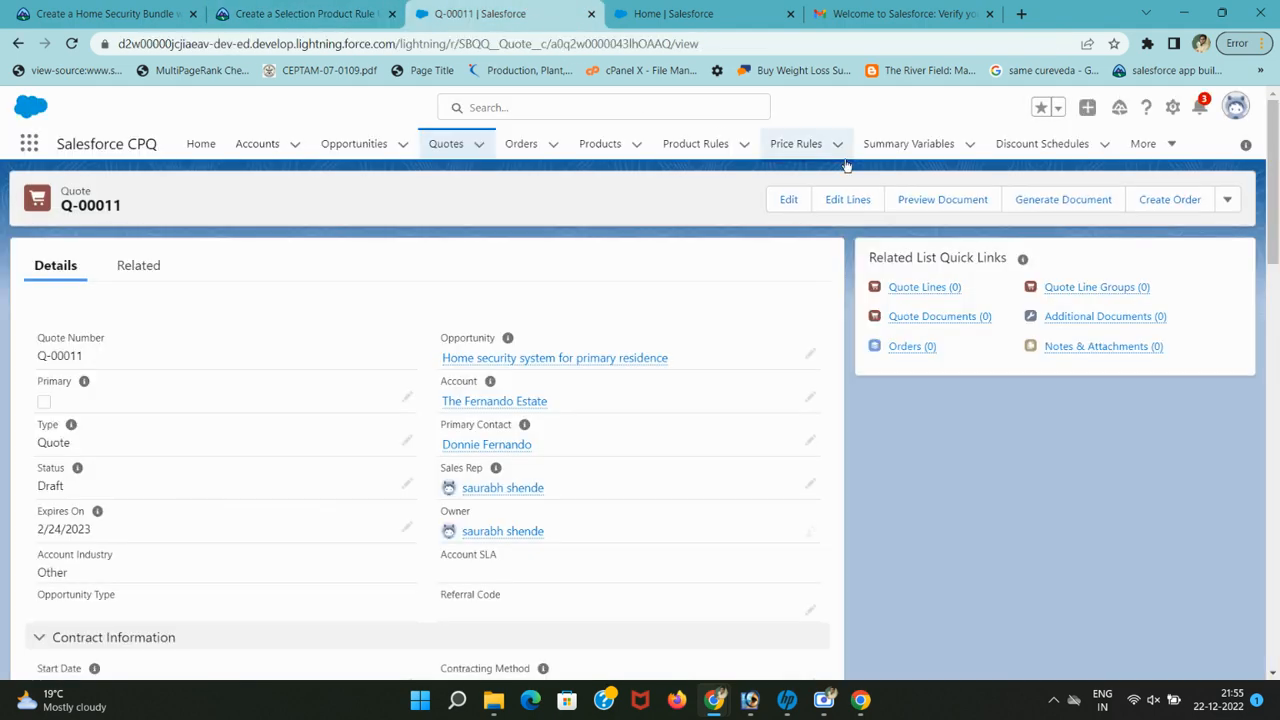
{"action": "left_click", "coordinate": [785, 205]}
Read the partner instruction in Trailhead and look through the quote's edit form for the Partner field.
{"action": "left_click", "coordinate": [310, 12]}
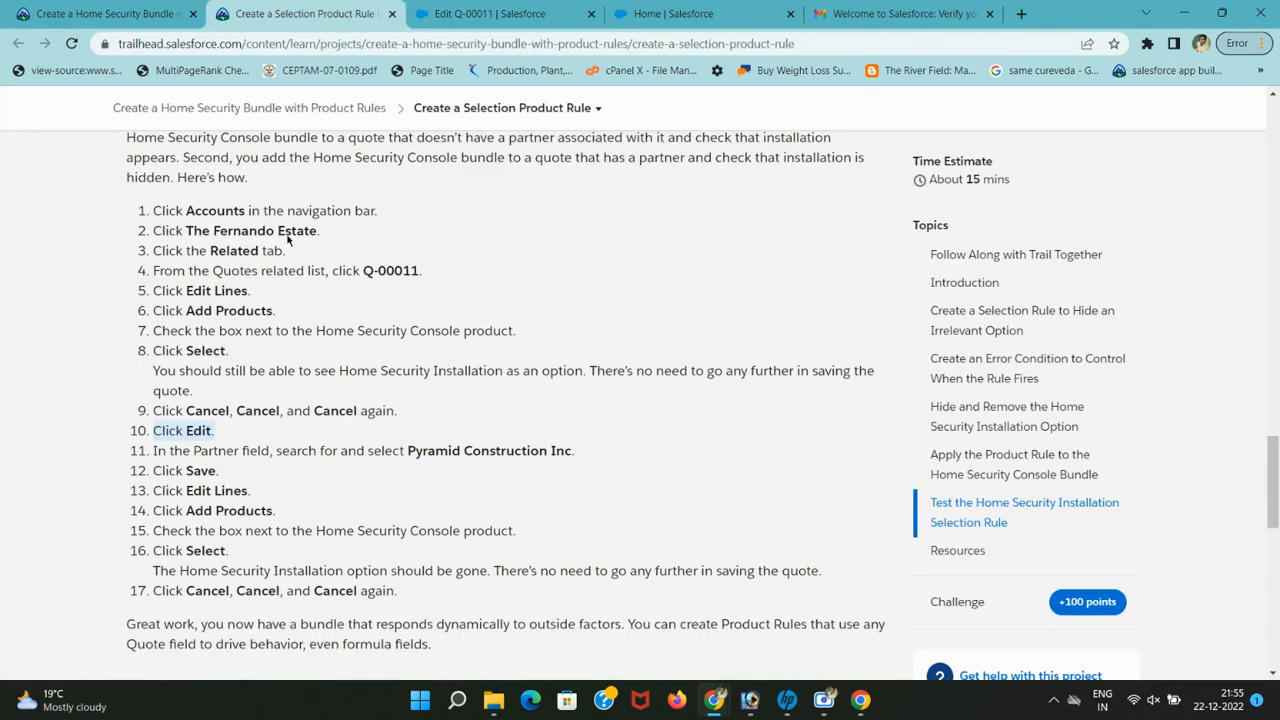
{"action": "scroll", "coordinate": [207, 450], "scroll_direction": "down", "scroll_amount": 1}
{"action": "left_click_drag", "start_coordinate": [409, 366], "coordinate": [578, 369]}
{"action": "left_click", "coordinate": [472, 14]}
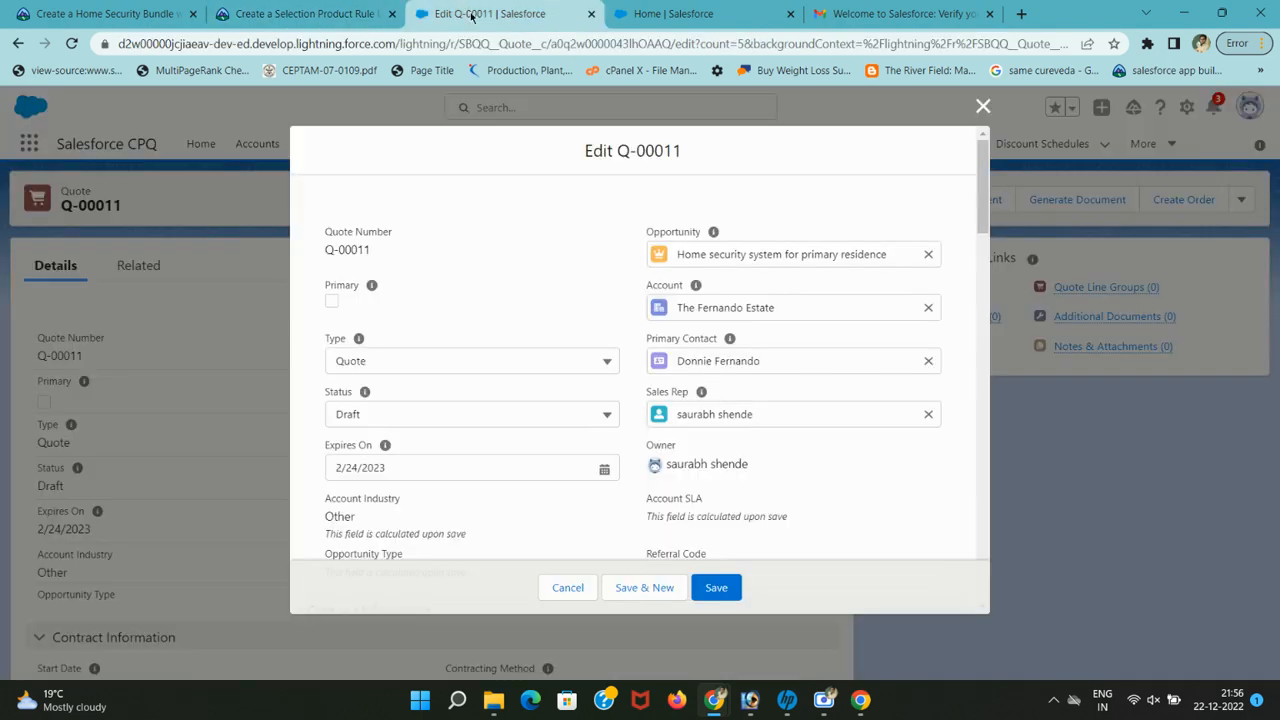
{"action": "scroll", "coordinate": [428, 442], "scroll_direction": "down", "scroll_amount": 1}
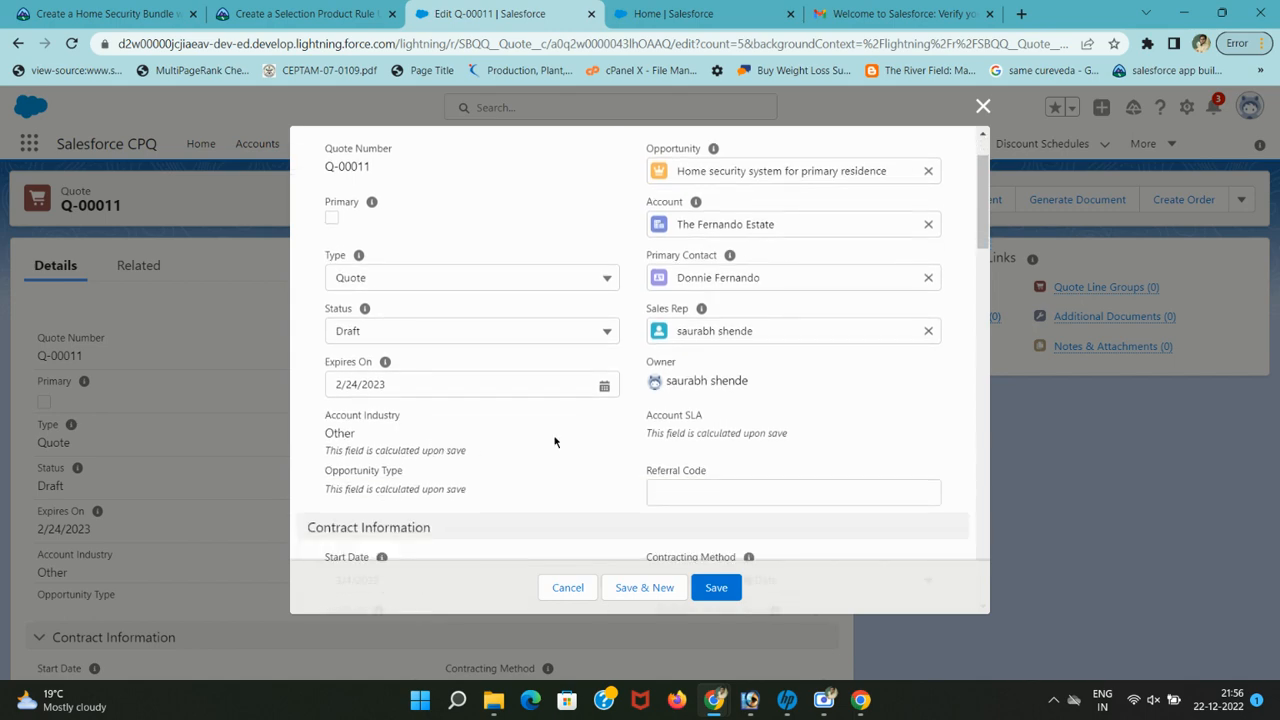
{"action": "scroll", "coordinate": [709, 396], "scroll_direction": "down", "scroll_amount": 1}
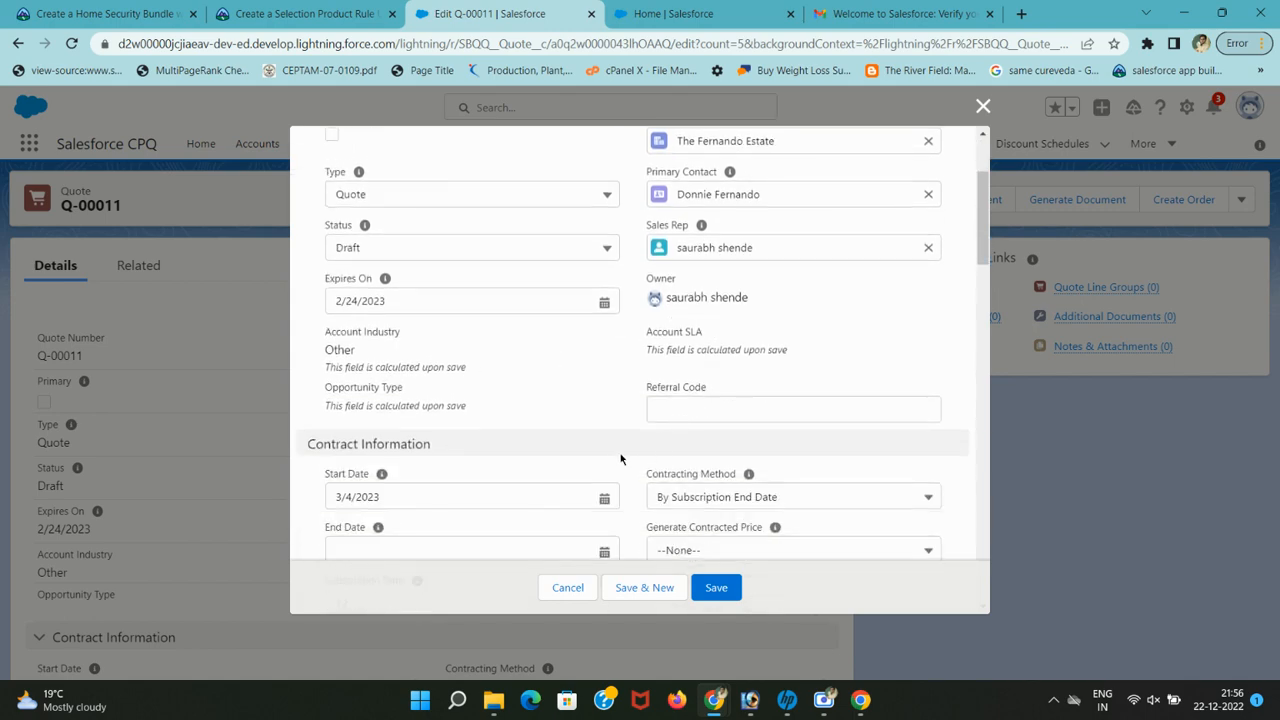
{"action": "scroll", "coordinate": [620, 459], "scroll_direction": "up", "scroll_amount": 3}
{"action": "left_click", "coordinate": [300, 14]}
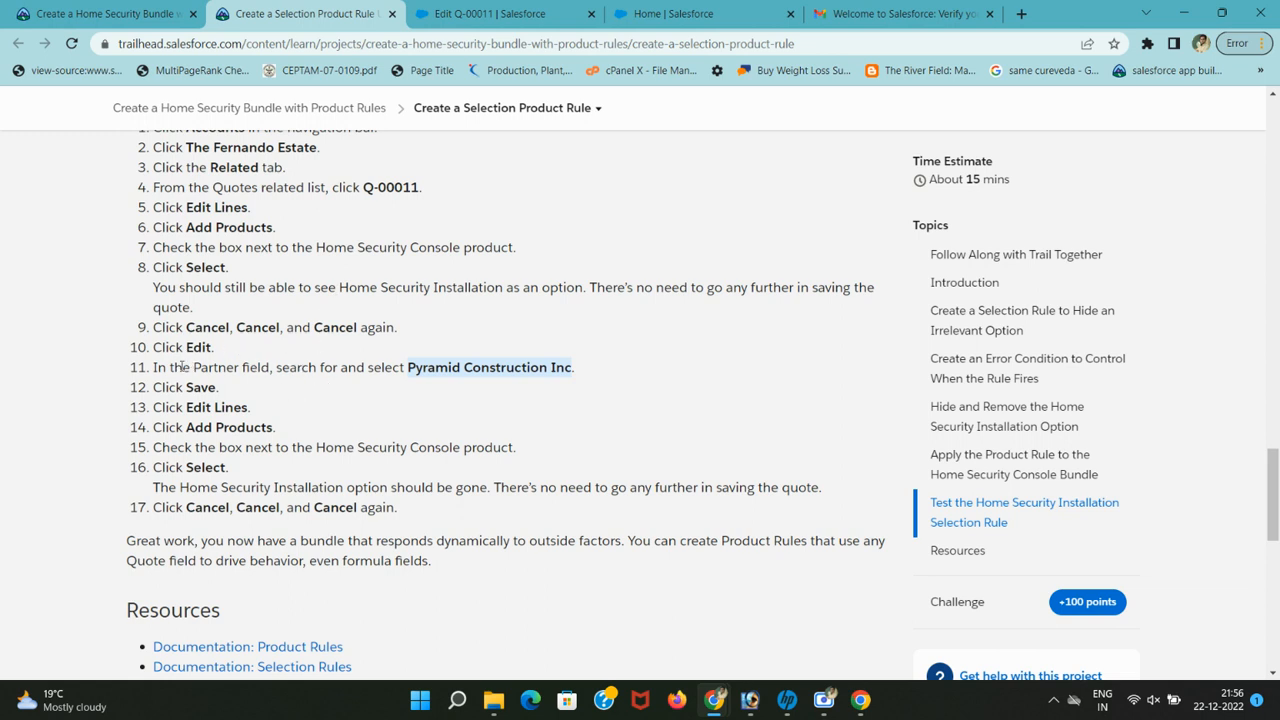
{"action": "left_click", "coordinate": [545, 14]}
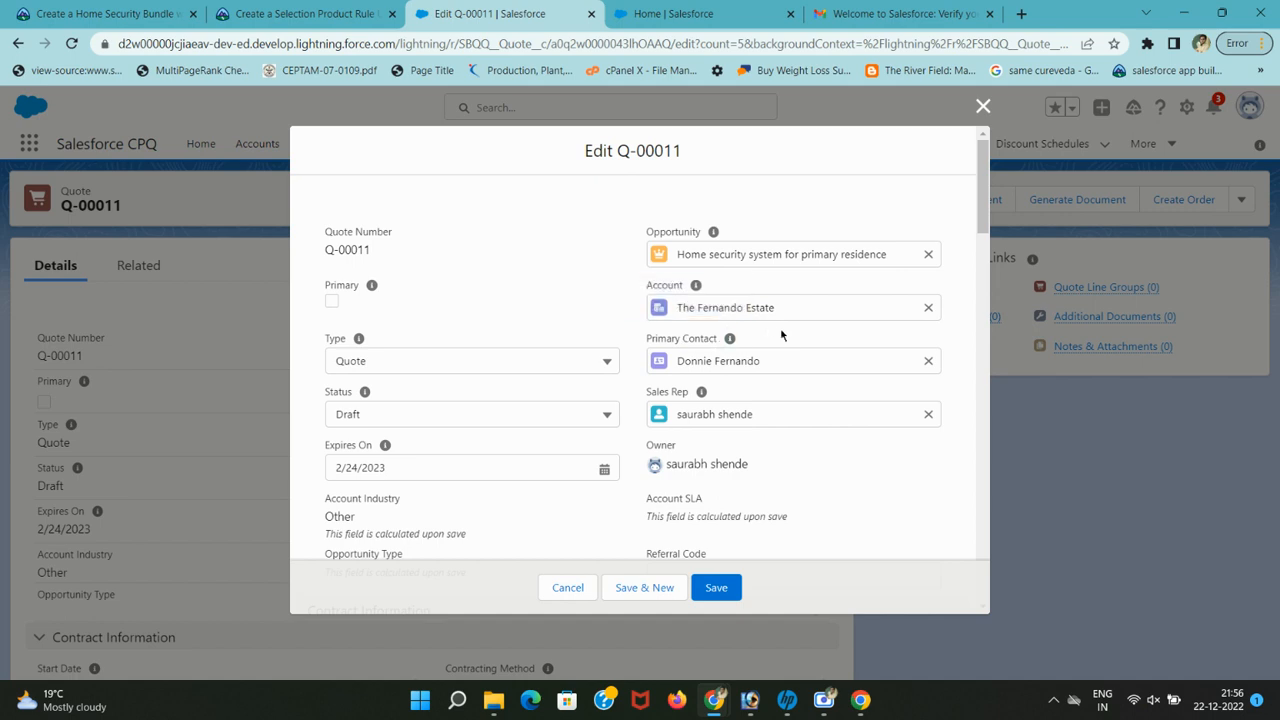
{"action": "scroll", "coordinate": [508, 430], "scroll_direction": "down", "scroll_amount": 5}
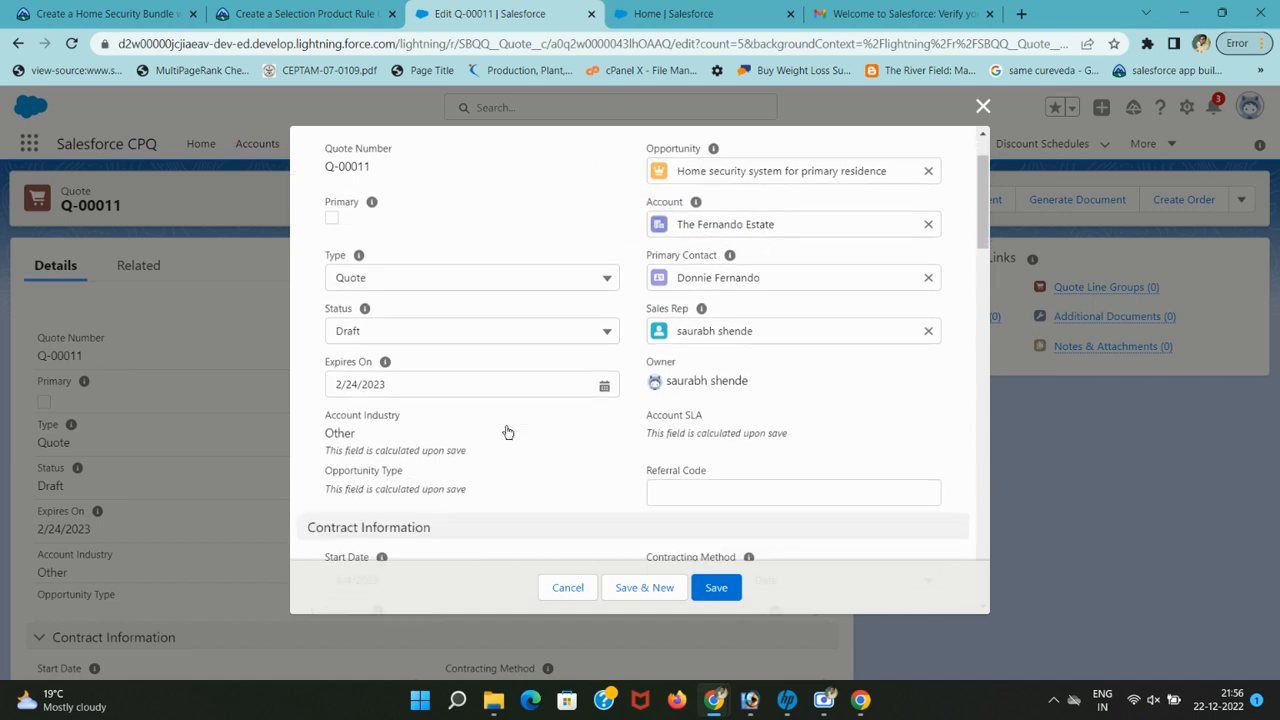
{"action": "scroll", "coordinate": [506, 435], "scroll_direction": "down", "scroll_amount": 3}
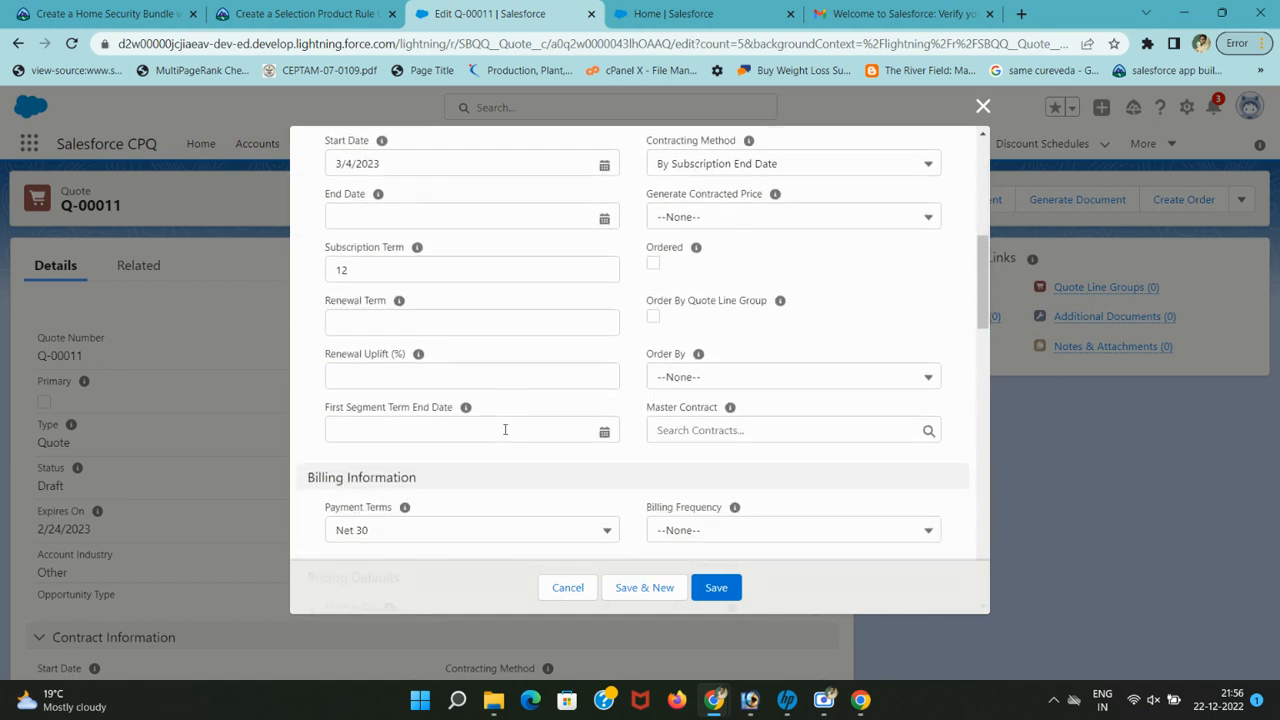
Copy the word Partner from Trailhead, find it in the quote's edit form and activate the Partner lookup.
{"action": "left_click", "coordinate": [320, 12]}
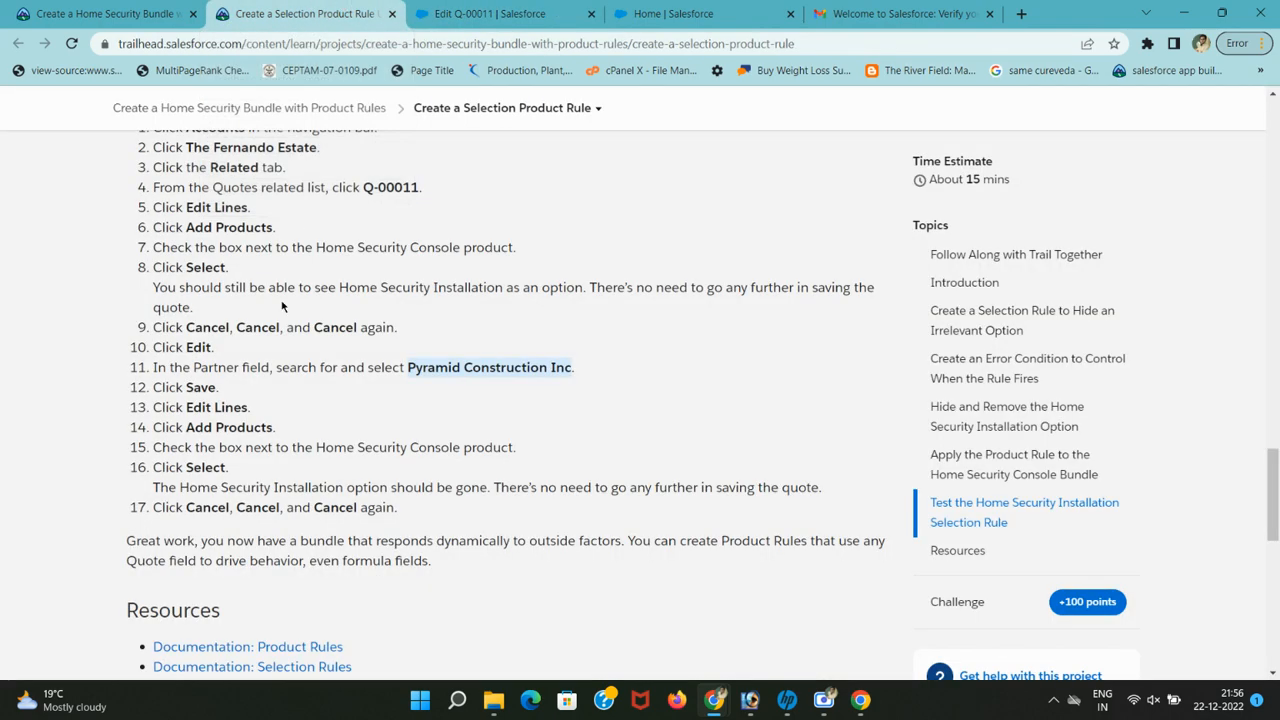
{"action": "double_click", "coordinate": [208, 368]}
{"action": "key", "text": "ctrl+c"}
{"action": "left_click", "coordinate": [490, 7]}
{"action": "key", "text": "ctrl+f"}
{"action": "key", "text": "ctrl+v"}
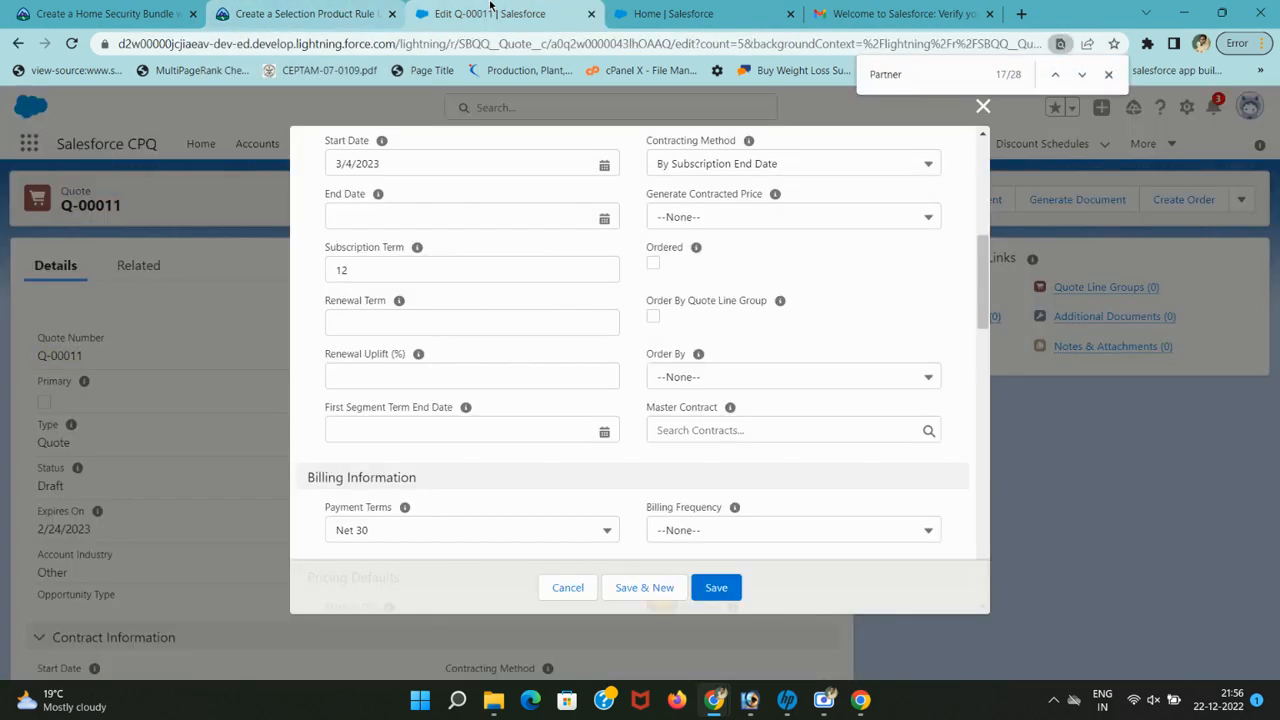
{"action": "key", "text": "Return"}
{"action": "key", "text": "Return"}
{"action": "key", "text": "Return"}
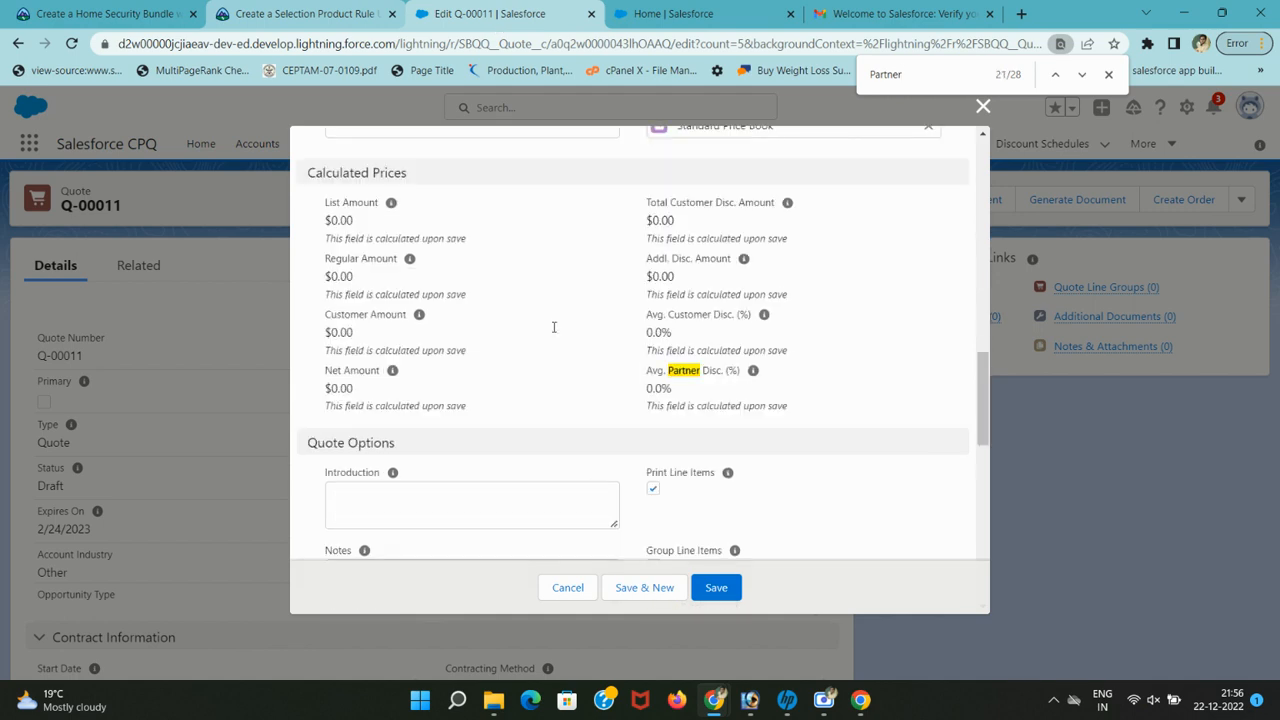
{"action": "key", "text": "Return"}
{"action": "left_click", "coordinate": [446, 424]}
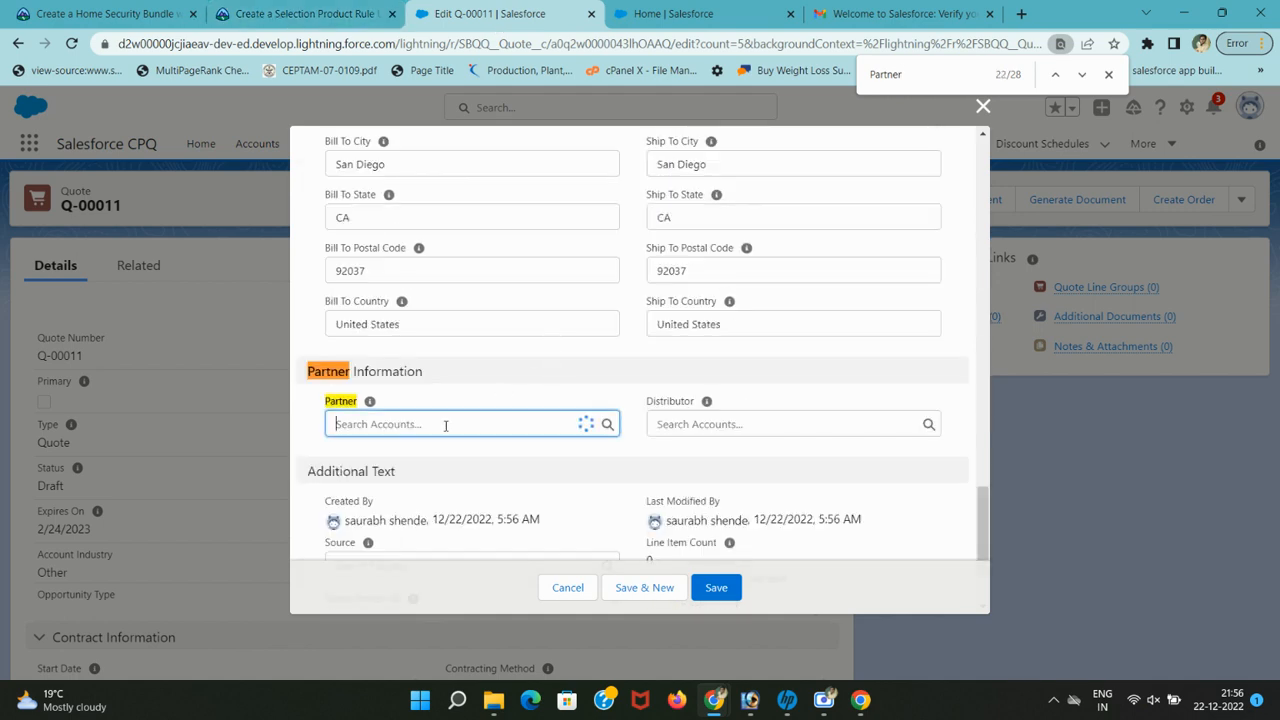
Copy Pyramid Construction Inc from Trailhead, choose that account as the quote's Partner and save the quote.
{"action": "left_click", "coordinate": [298, 14]}
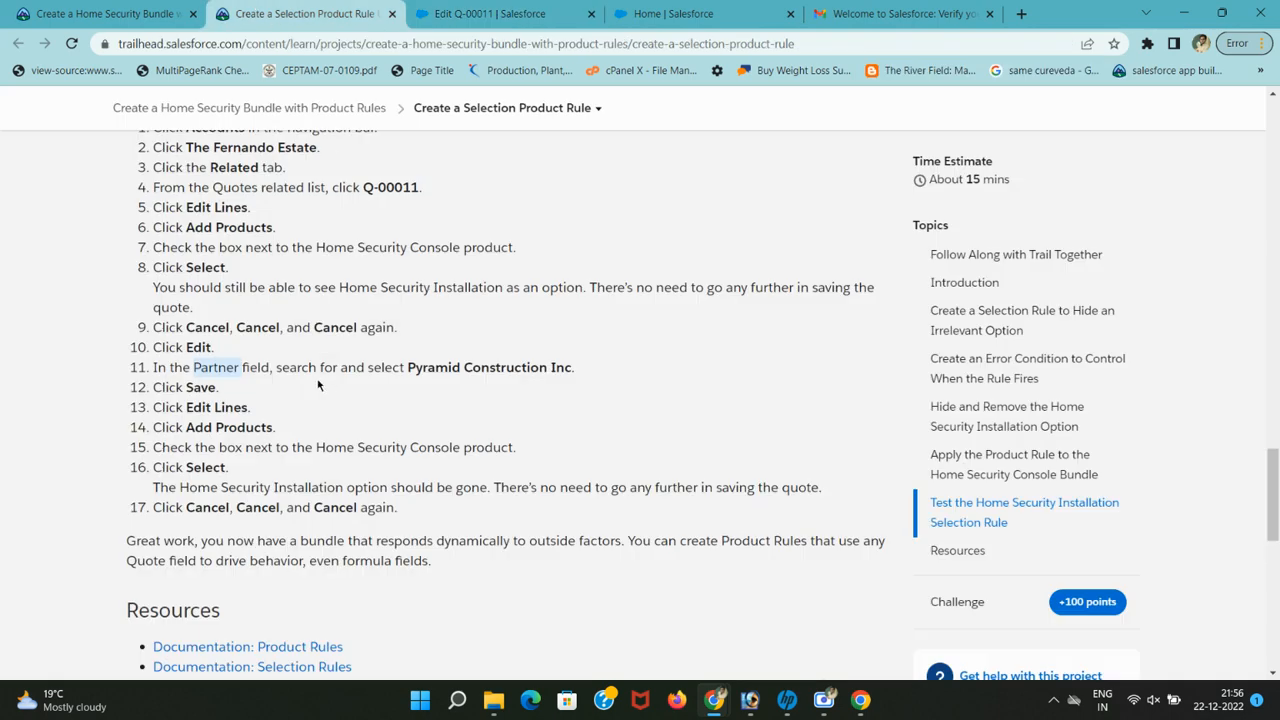
{"action": "left_click_drag", "start_coordinate": [410, 364], "coordinate": [567, 364]}
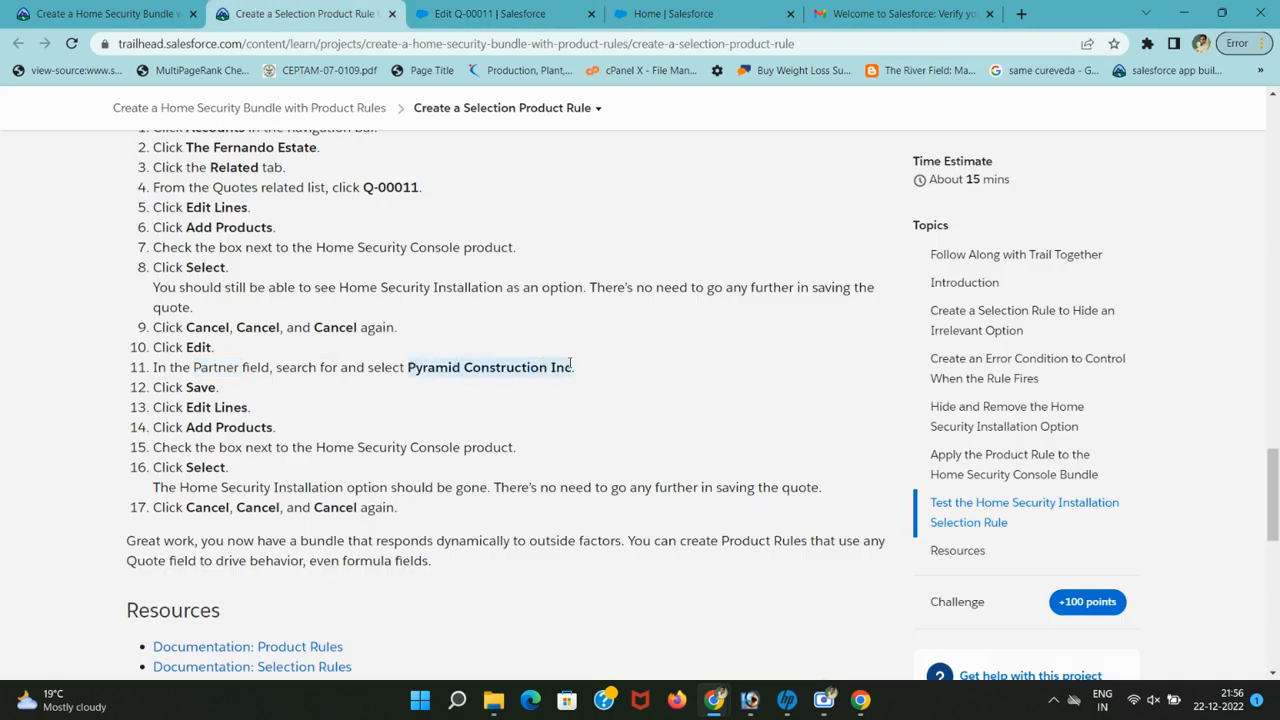
{"action": "key", "text": "ctrl+c"}
{"action": "left_click", "coordinate": [490, 14]}
{"action": "key", "text": "ctrl+v"}
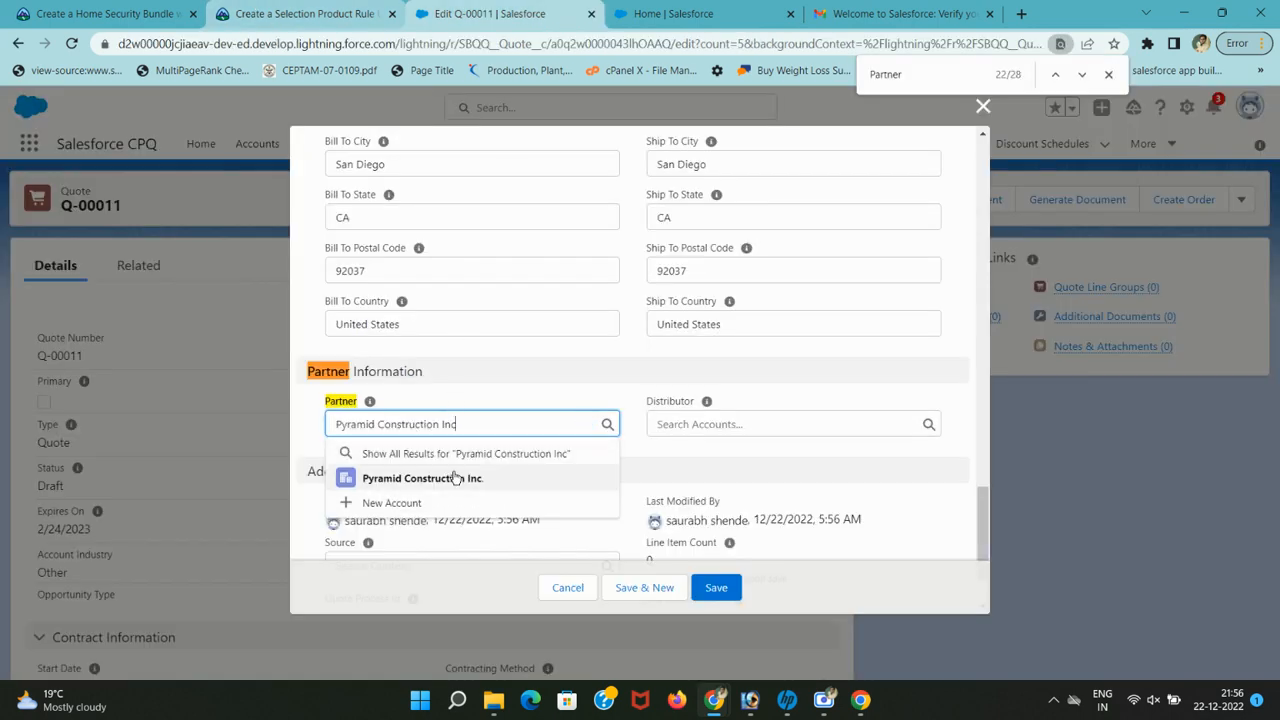
{"action": "left_click", "coordinate": [456, 479]}
{"action": "left_click", "coordinate": [298, 14]}
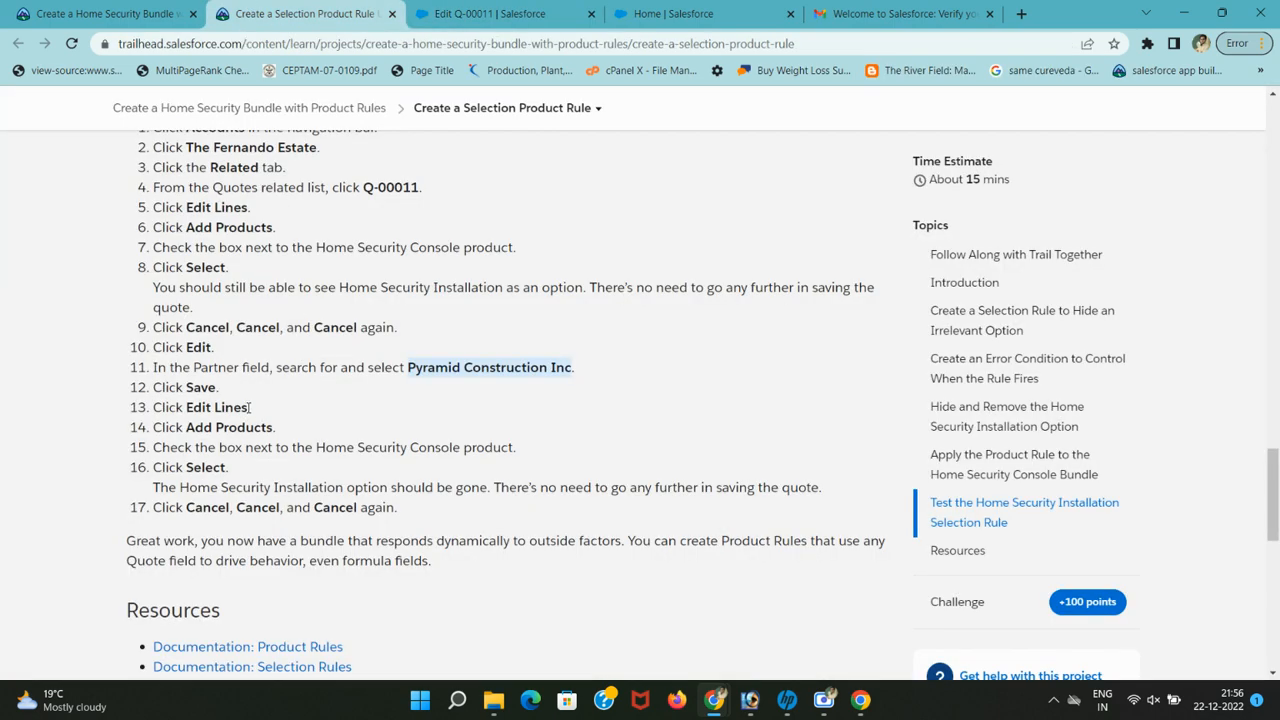
{"action": "left_click", "coordinate": [490, 14]}
{"action": "left_click", "coordinate": [716, 587]}
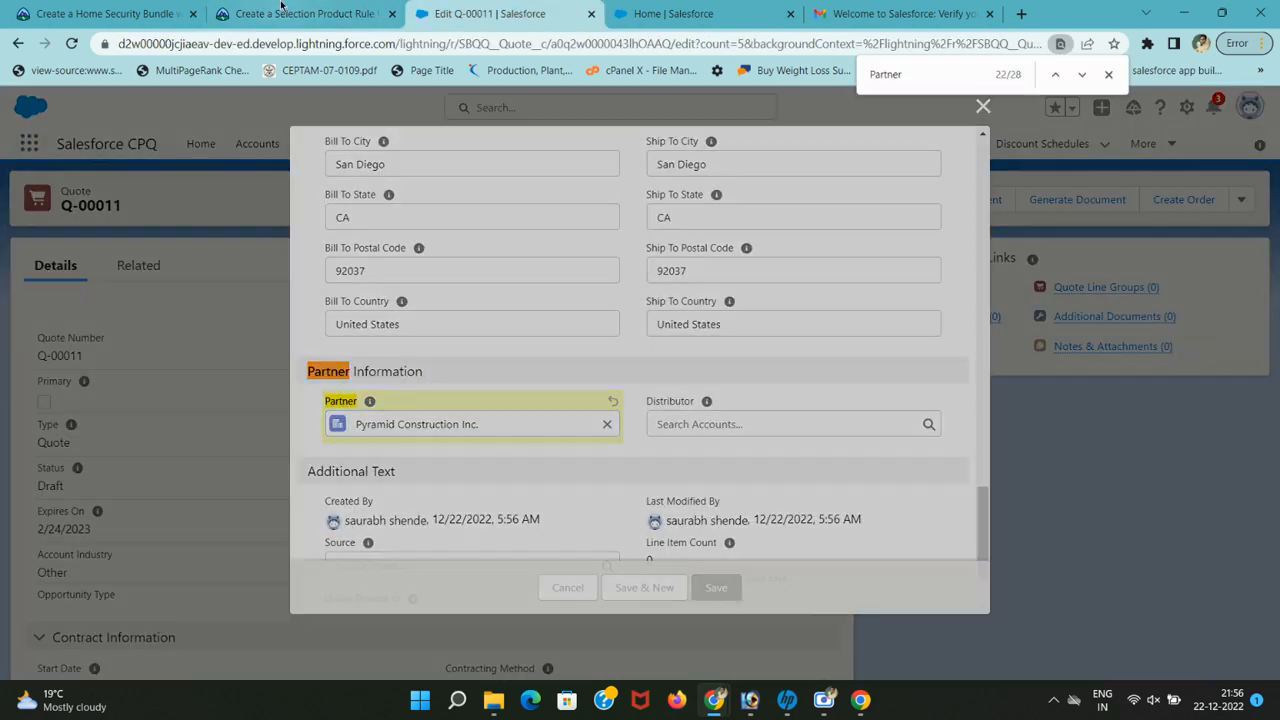
Follow the Trailhead instructions to edit the lines of quote Q-00011 and open its product selection.
{"action": "left_click", "coordinate": [282, 8]}
{"action": "left_click_drag", "start_coordinate": [186, 408], "coordinate": [272, 410]}
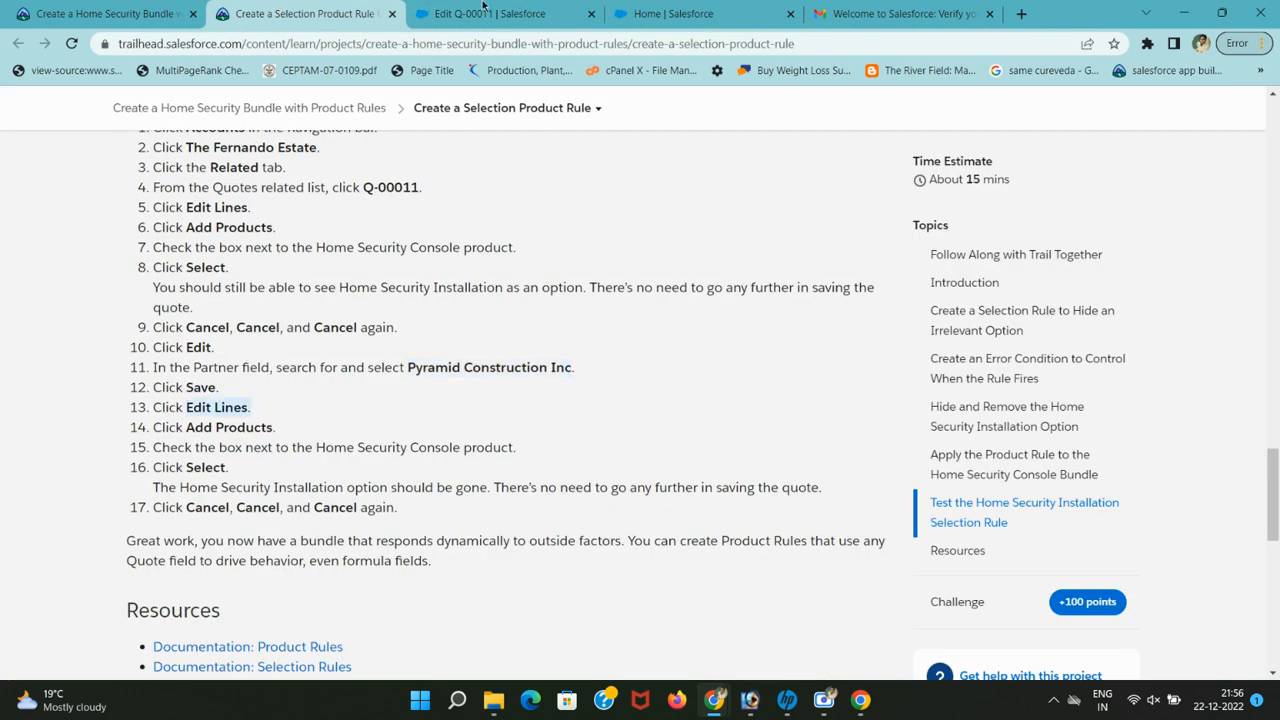
{"action": "left_click", "coordinate": [485, 12]}
{"action": "left_click", "coordinate": [850, 199]}
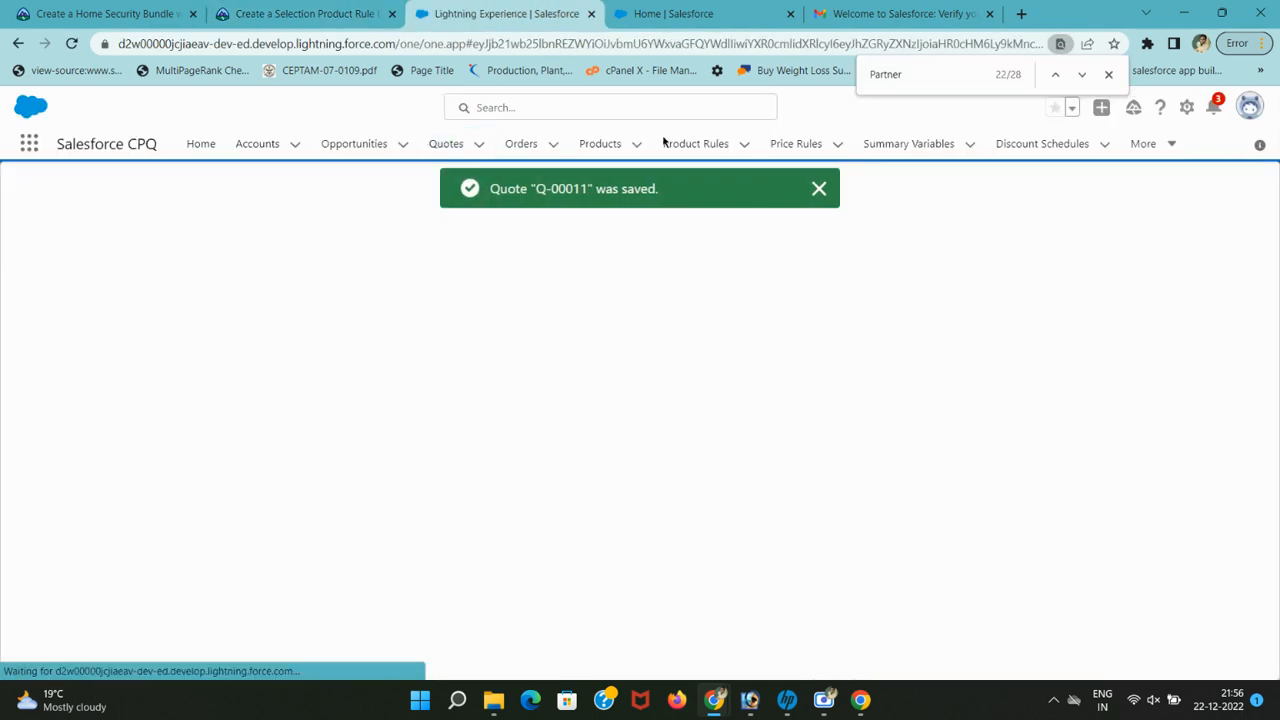
{"action": "left_click", "coordinate": [290, 13]}
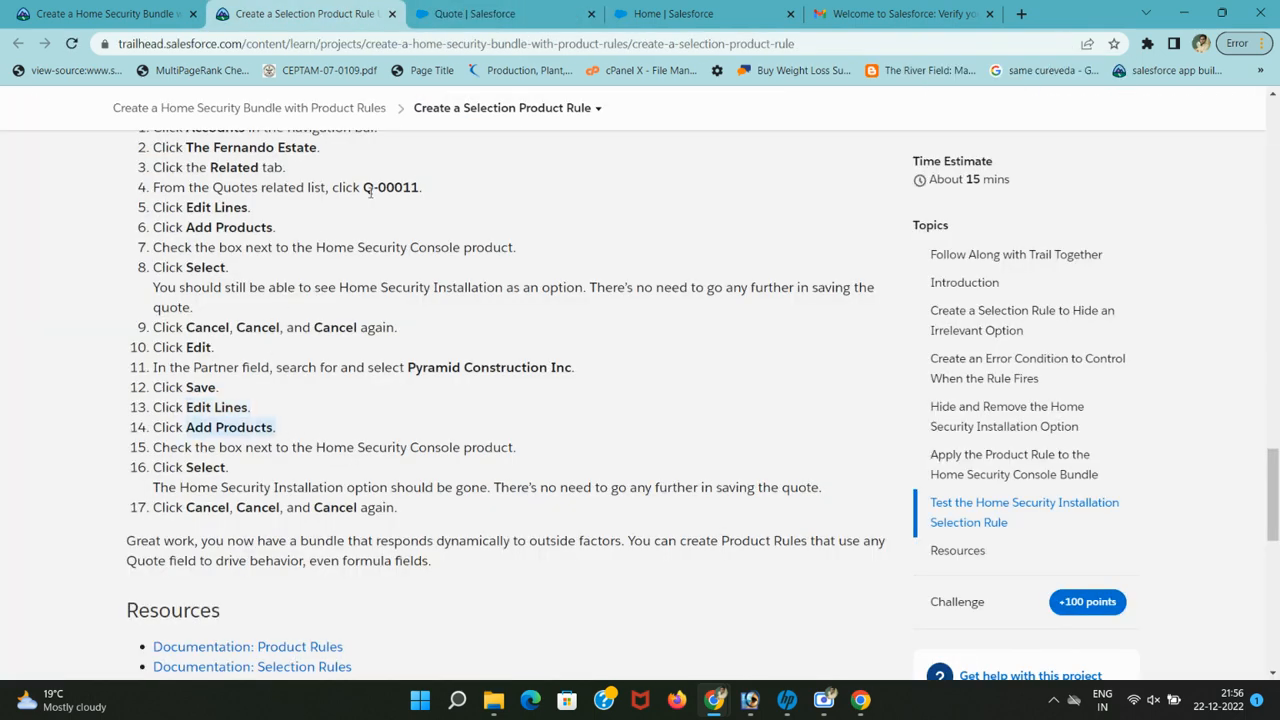
{"action": "left_click", "coordinate": [475, 13]}
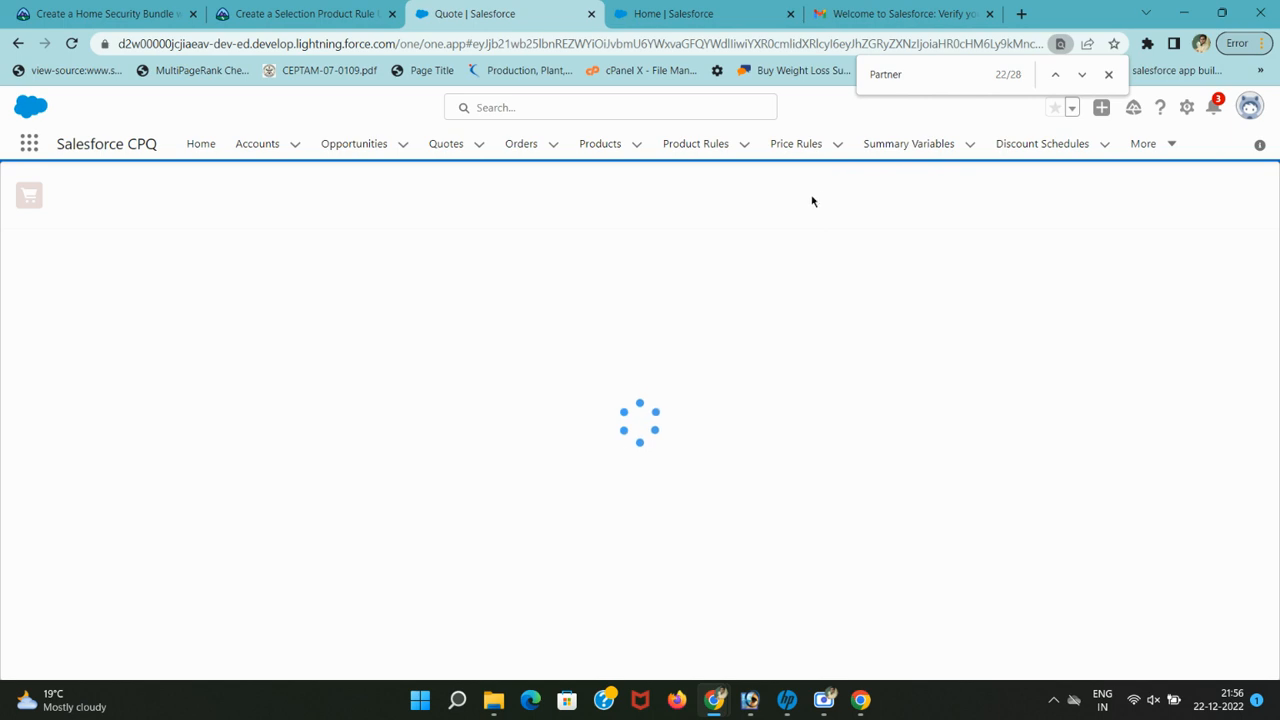
{"action": "left_click", "coordinate": [688, 207]}
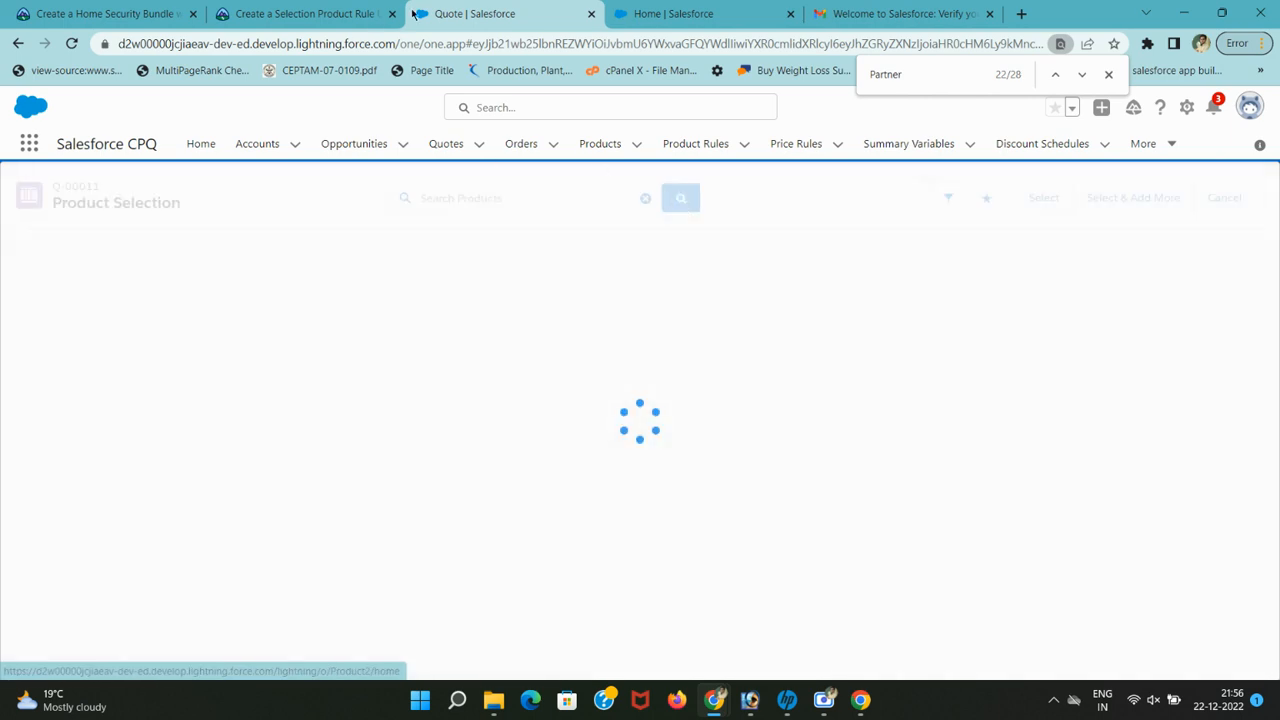
Copy the product name from Trailhead, search the product selection for Home Security Console and mark that product.
{"action": "key", "text": "ctrl+shift+Tab"}
{"action": "left_click_drag", "start_coordinate": [316, 449], "coordinate": [521, 456]}
{"action": "key", "text": "ctrl+c"}
{"action": "key", "text": "ctrl+Tab"}
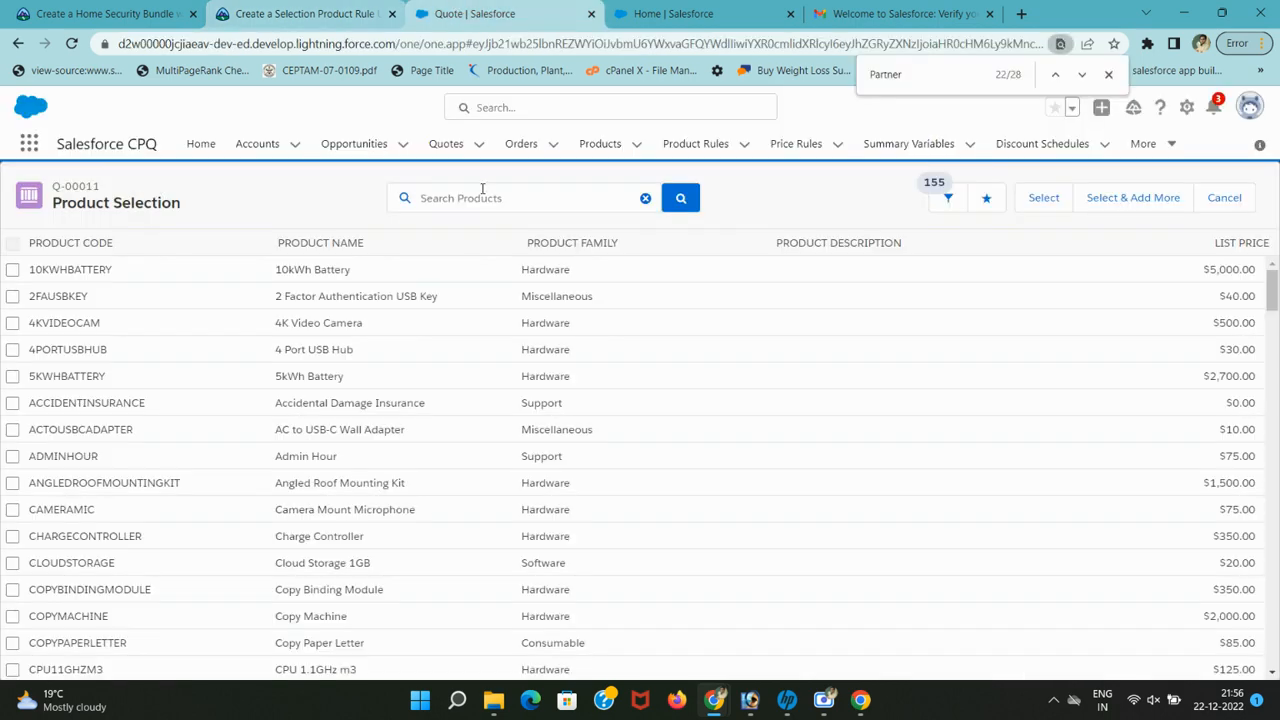
{"action": "left_click", "coordinate": [493, 197]}
{"action": "key", "text": "ctrl+v"}
{"action": "key", "text": "BackSpace"}
{"action": "key", "text": "BackSpace"}
{"action": "key", "text": "BackSpace"}
{"action": "key", "text": "BackSpace"}
{"action": "key", "text": "BackSpace"}
{"action": "key", "text": "BackSpace"}
{"action": "key", "text": "BackSpace"}
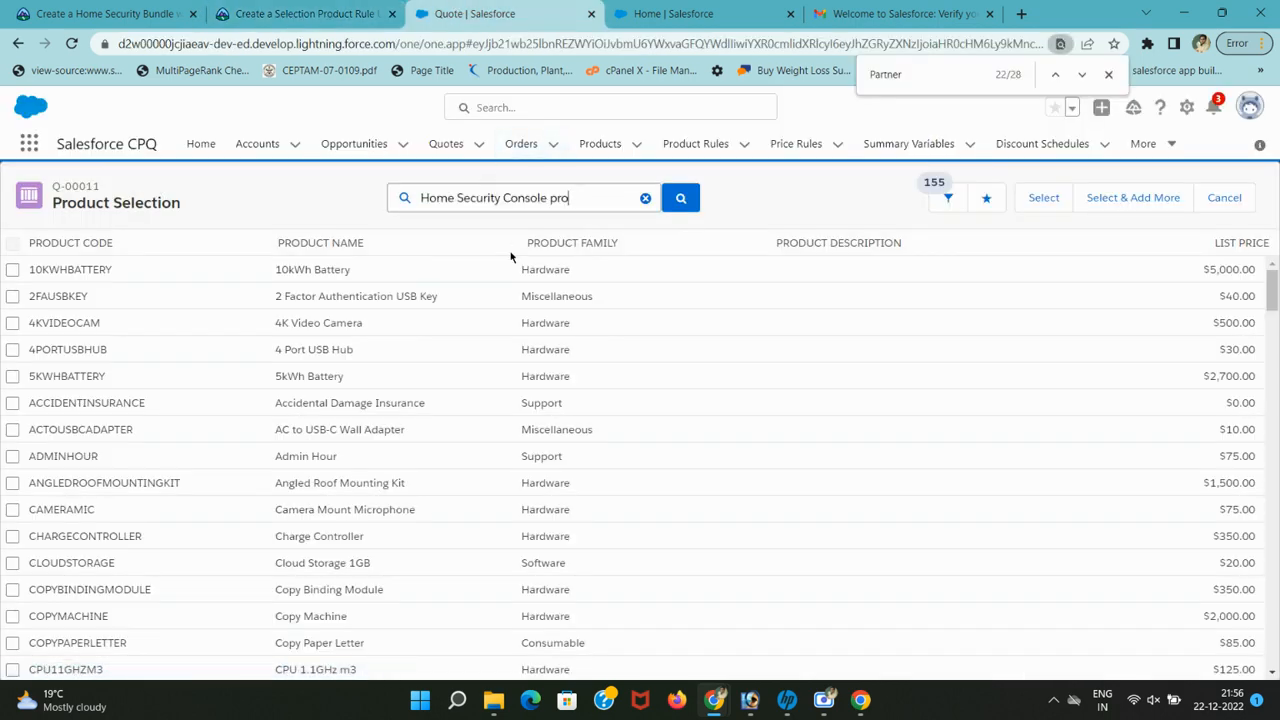
{"action": "key", "text": "Return"}
{"action": "left_click", "coordinate": [340, 12]}
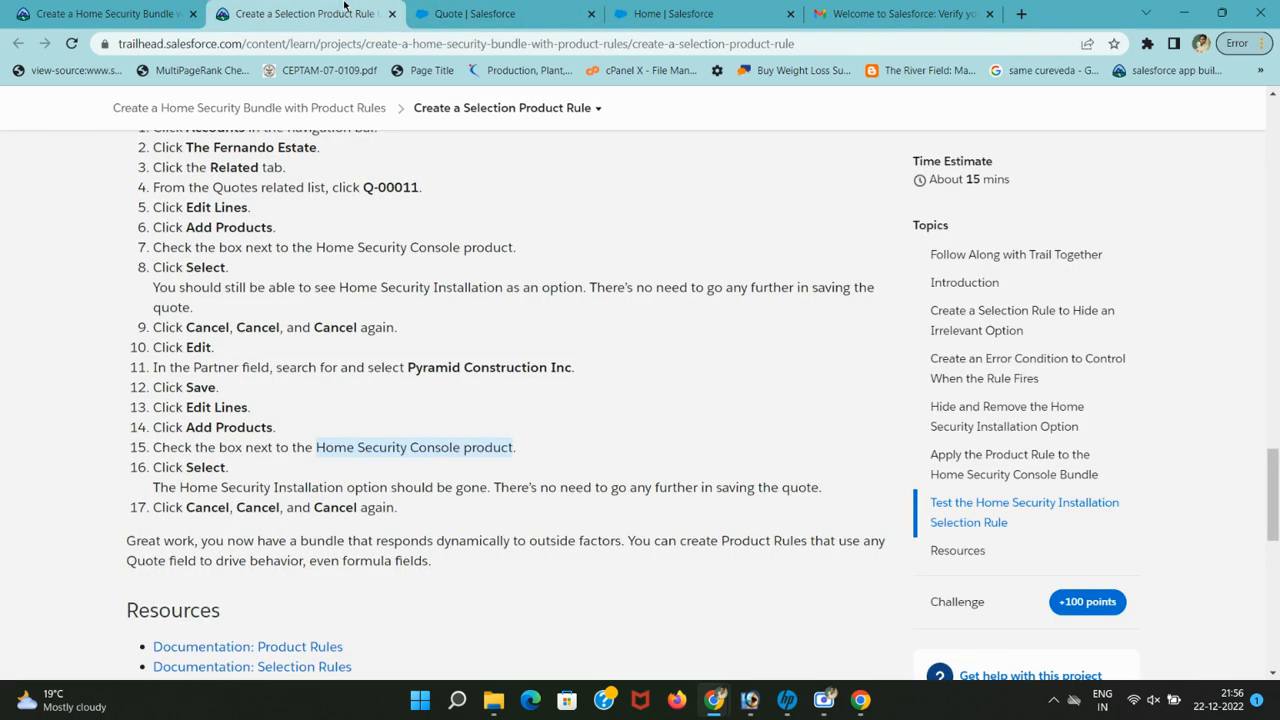
{"action": "left_click", "coordinate": [497, 12]}
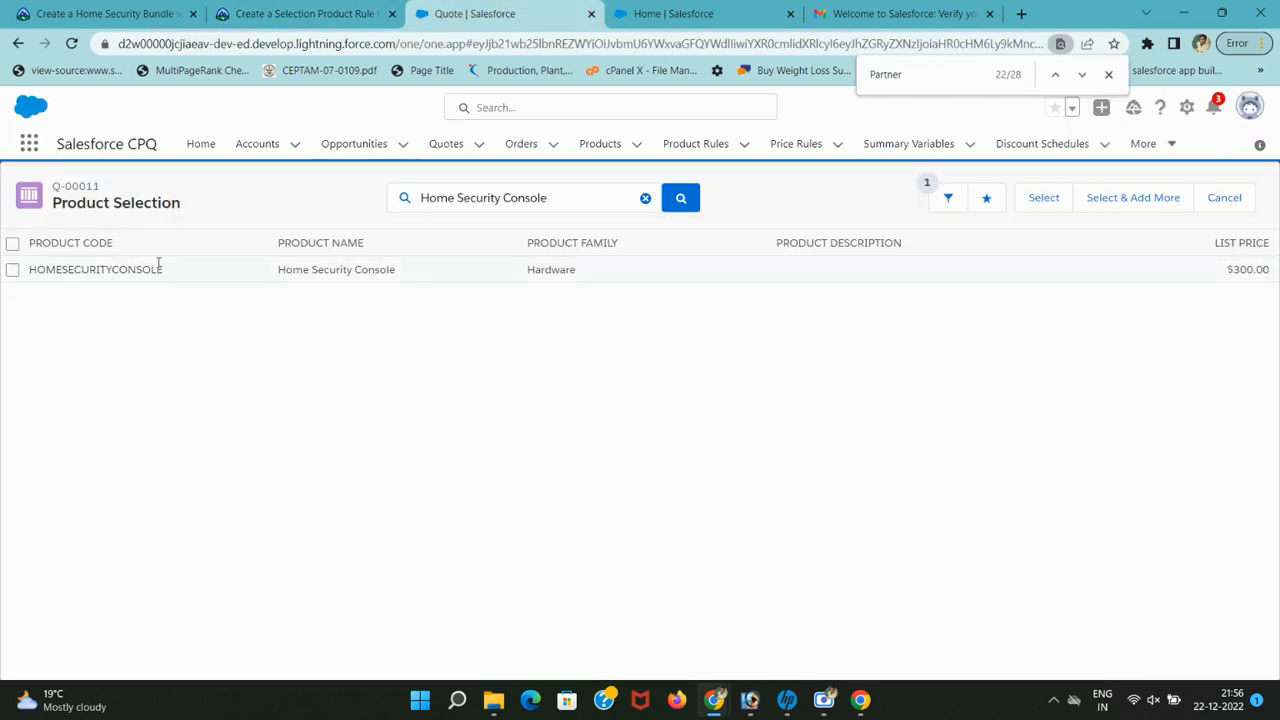
{"action": "left_click", "coordinate": [12, 270]}
Read the expected outcome for a quote with a partner in Trailhead, then cancel the product selection and save the quote.
{"action": "left_click", "coordinate": [320, 8]}
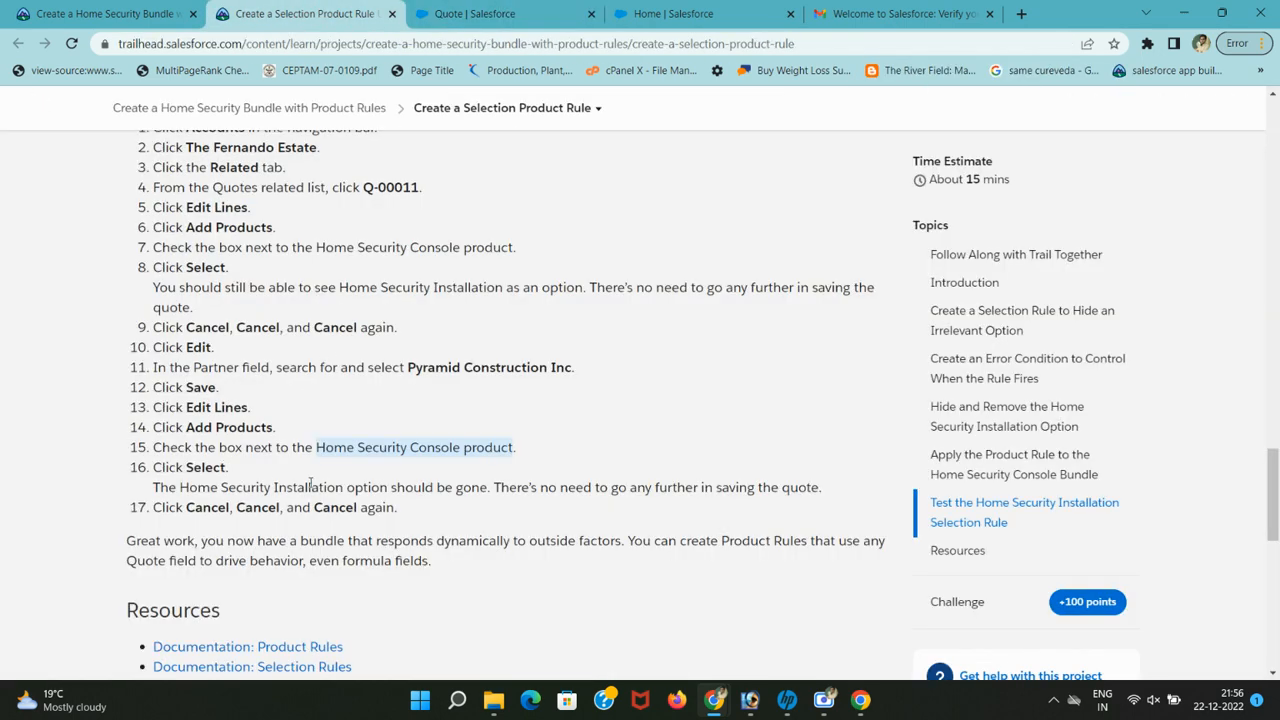
{"action": "left_click_drag", "start_coordinate": [274, 487], "coordinate": [651, 517]}
{"action": "scroll", "coordinate": [633, 510], "scroll_direction": "down", "scroll_amount": 2}
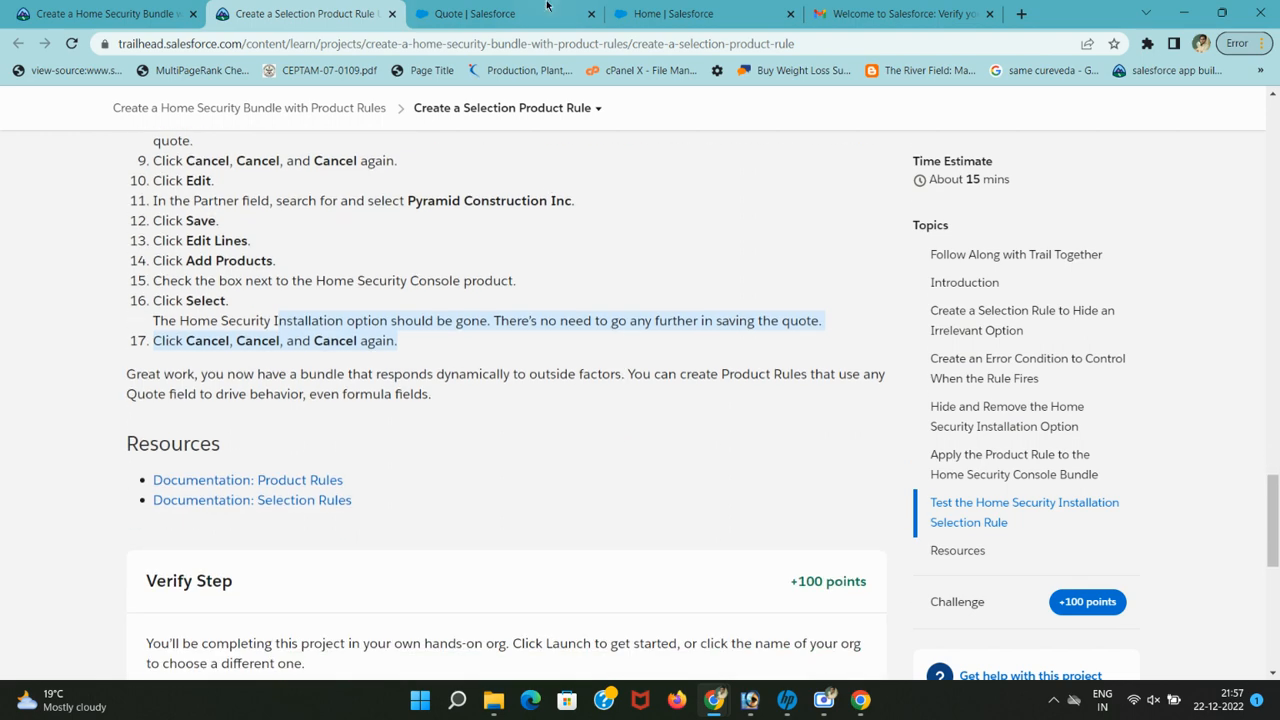
{"action": "left_click", "coordinate": [475, 13]}
{"action": "left_click", "coordinate": [1228, 200]}
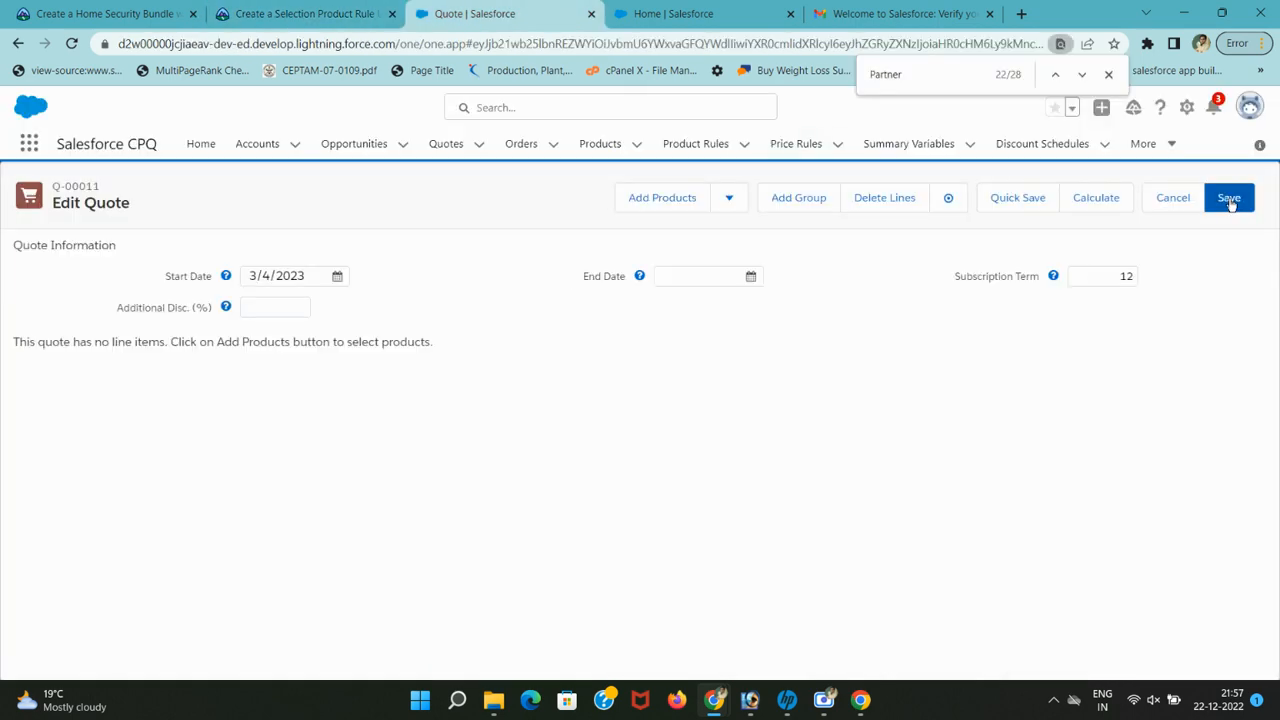
{"action": "left_click", "coordinate": [1230, 200]}
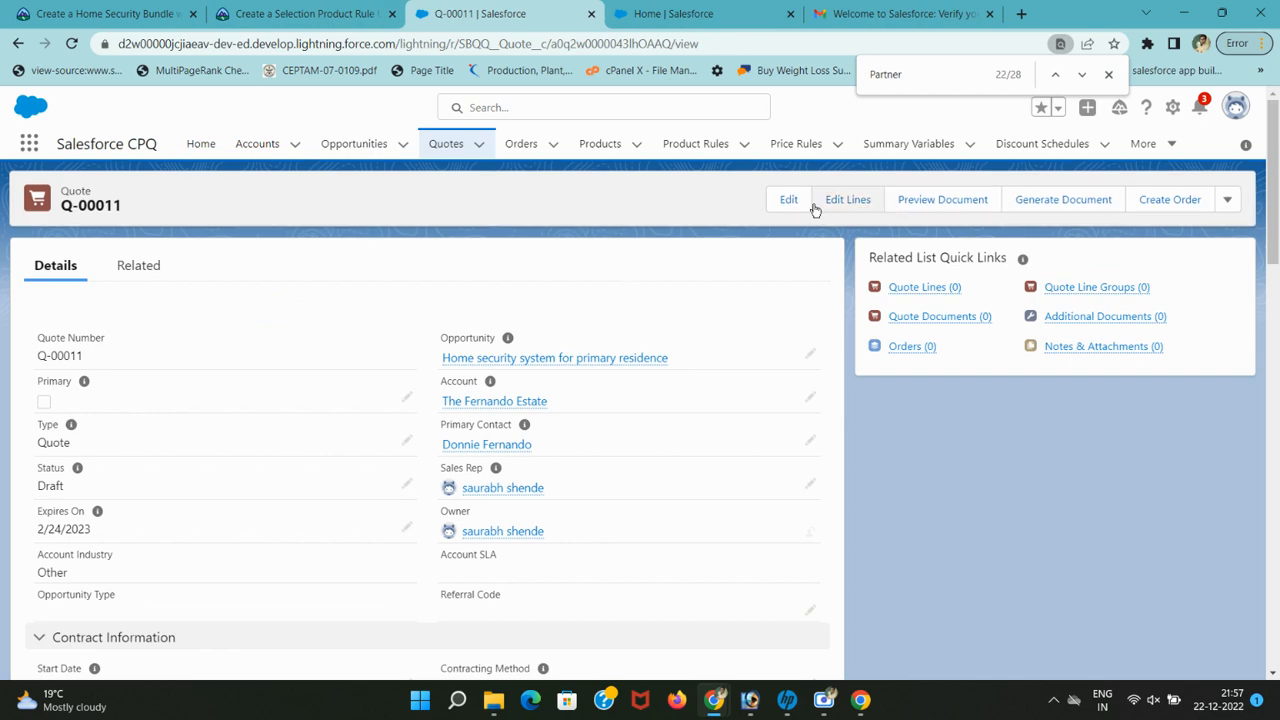
Reread the final test instructions in Trailhead, then go back to the quote line editor and cancel the editing.
{"action": "left_click", "coordinate": [349, 8]}
{"action": "left_click_drag", "start_coordinate": [187, 241], "coordinate": [265, 248]}
{"action": "left_click", "coordinate": [224, 266]}
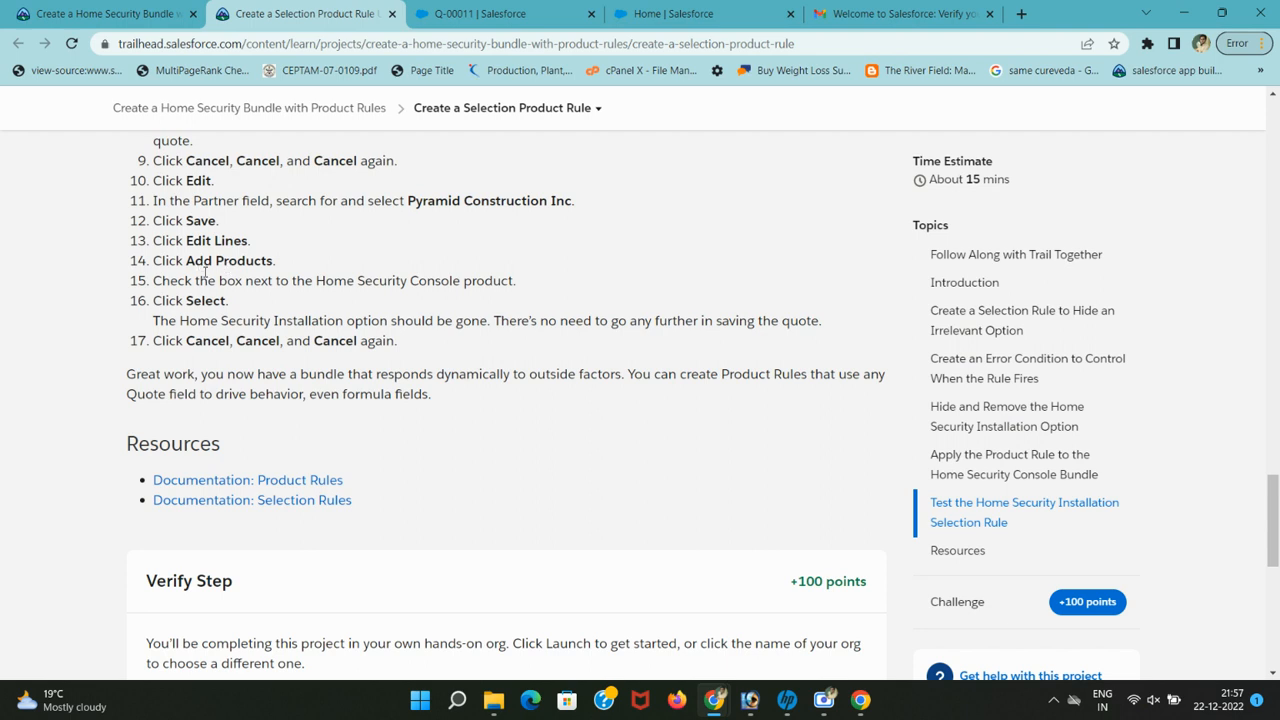
{"action": "left_click_drag", "start_coordinate": [262, 345], "coordinate": [405, 345]}
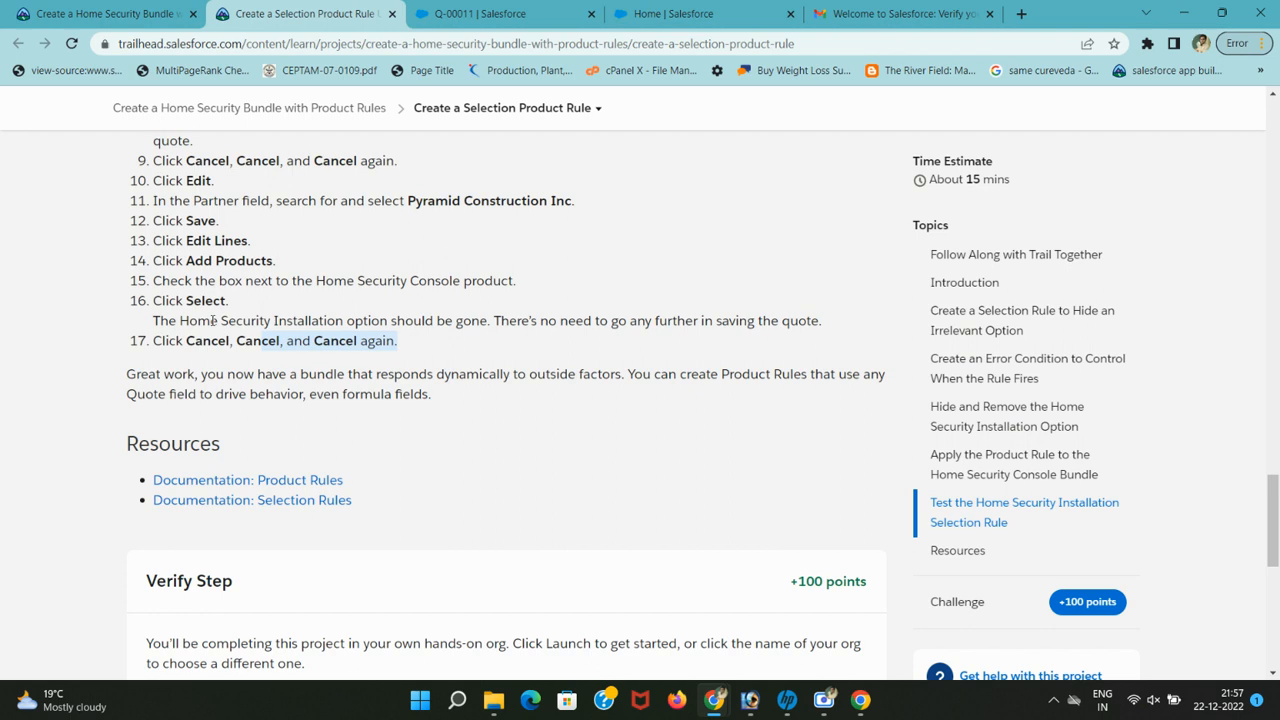
{"action": "left_click", "coordinate": [478, 13]}
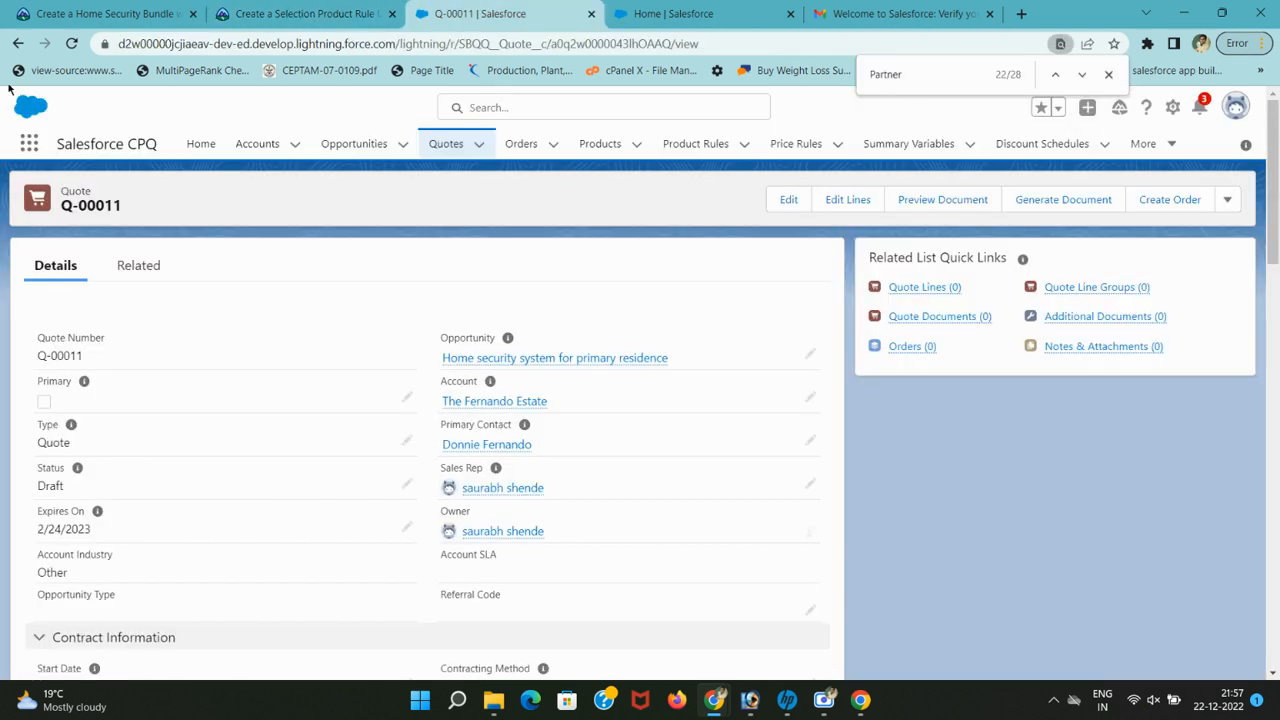
{"action": "left_click", "coordinate": [17, 44]}
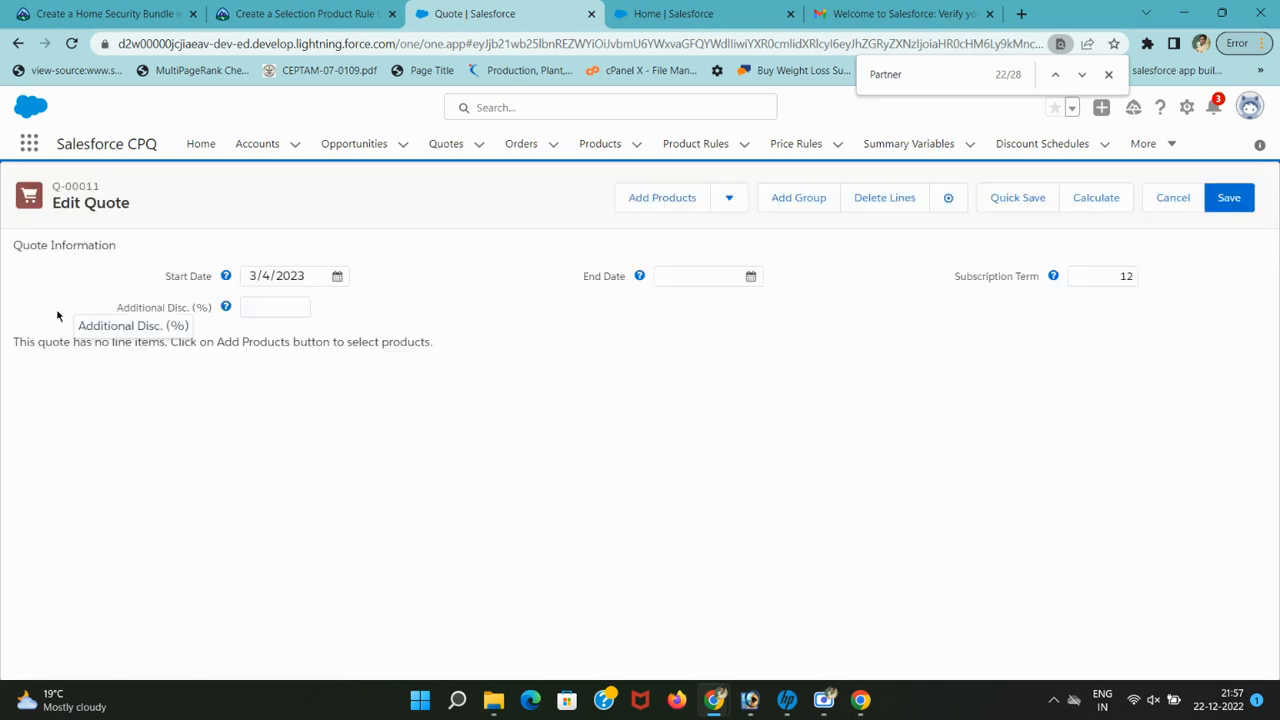
{"action": "left_click", "coordinate": [1174, 199]}
Submit the Create a Selection Product Rule step in Trailhead for verification to earn 100 points.
{"action": "left_click", "coordinate": [362, 8]}
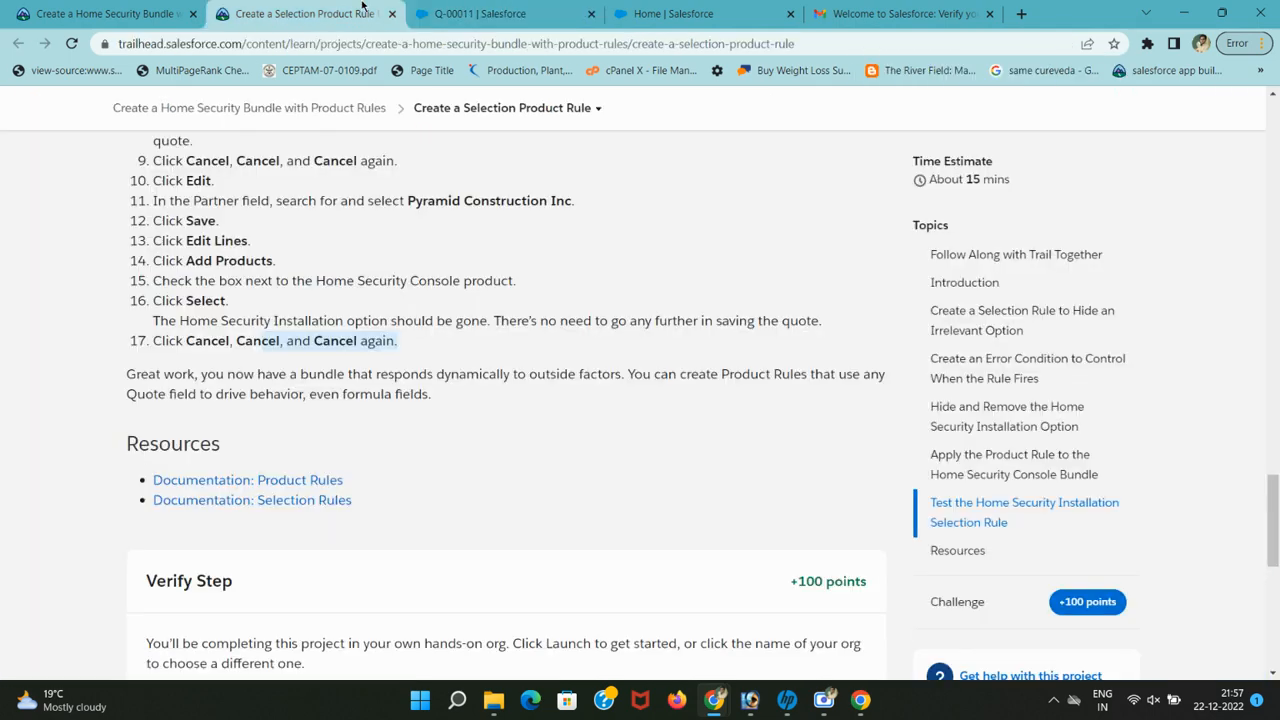
{"action": "scroll", "coordinate": [340, 383], "scroll_direction": "up", "scroll_amount": 1}
{"action": "scroll", "coordinate": [300, 420], "scroll_direction": "down", "scroll_amount": 5}
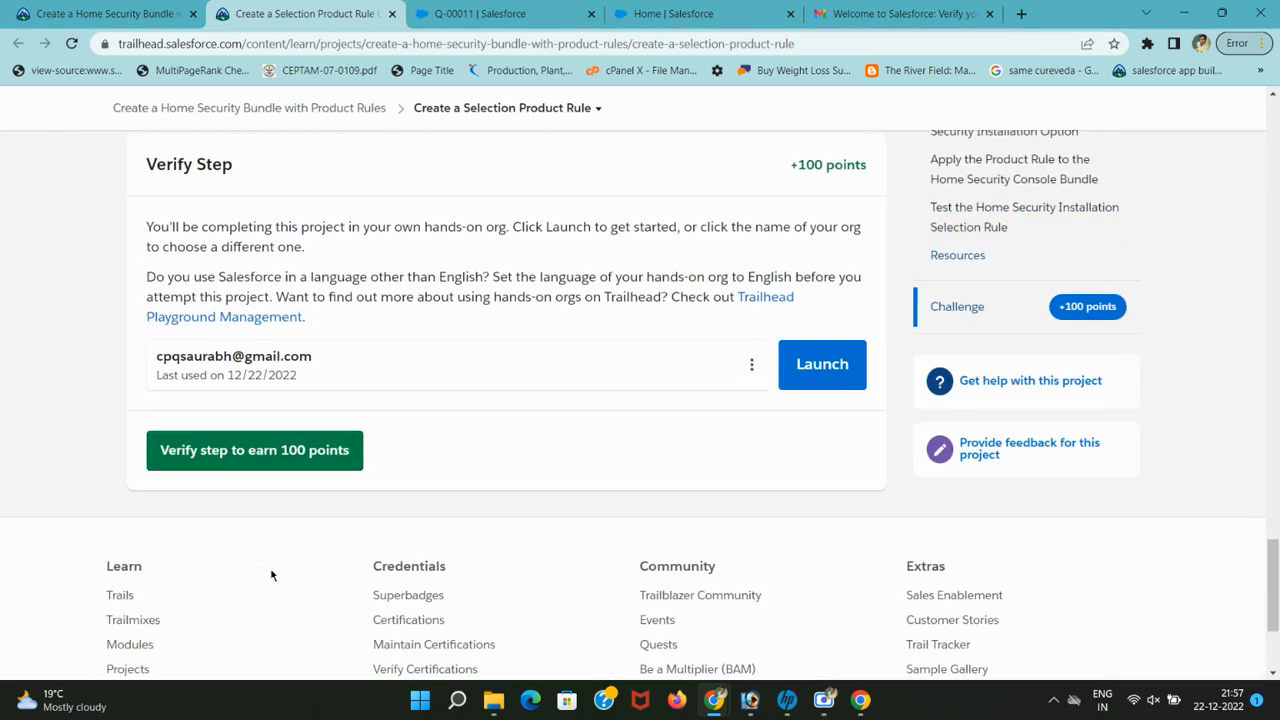
{"action": "left_click", "coordinate": [266, 461]}
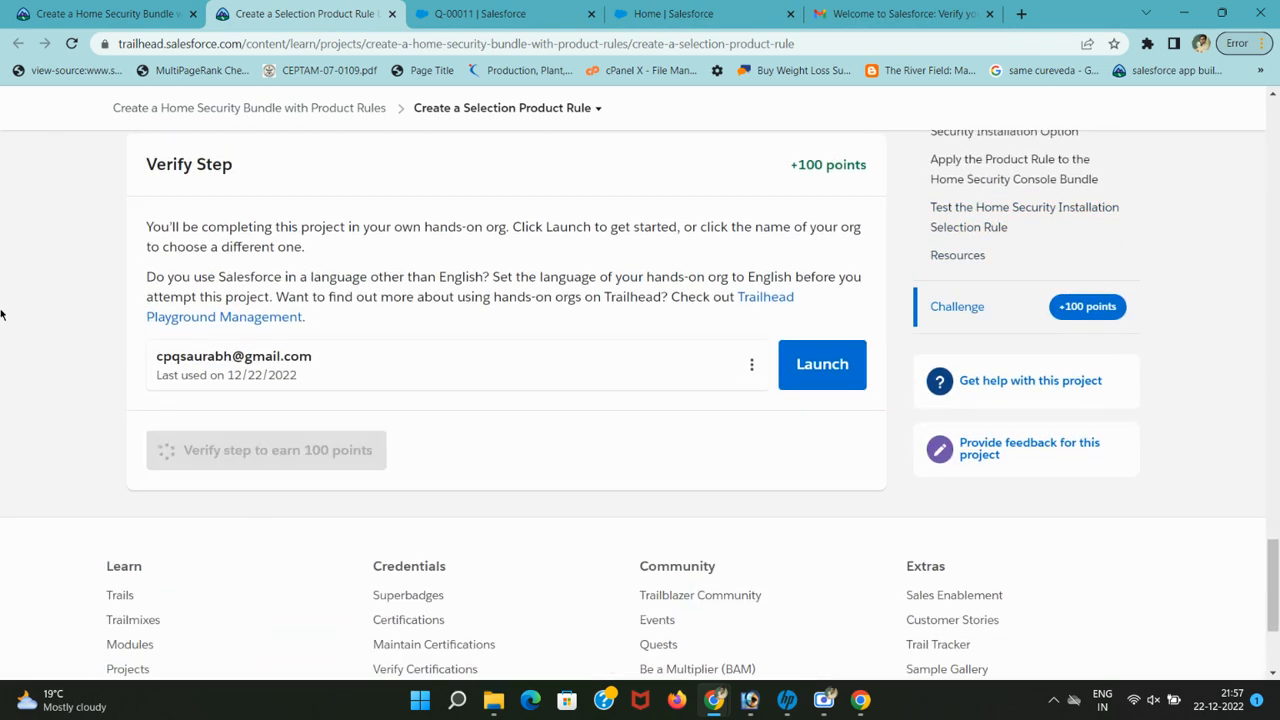